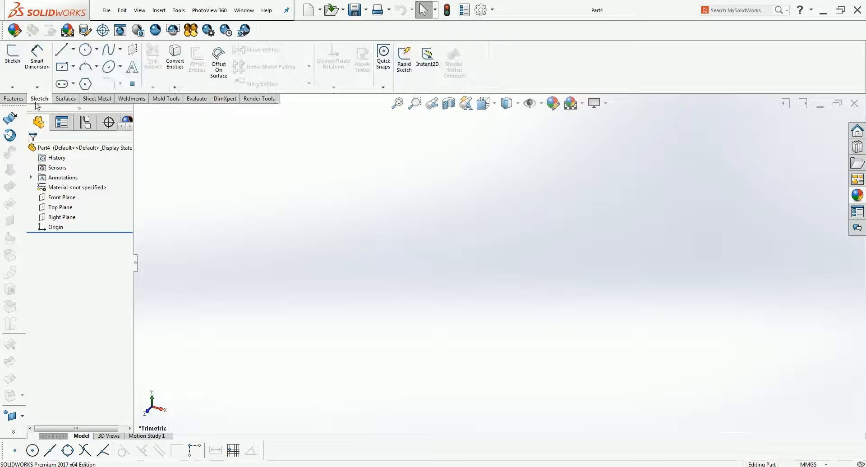
Start a new sketch on the Right Plane, consulting the racket drawing in Adobe Reader for the profile
click(12, 53)
click(155, 466)
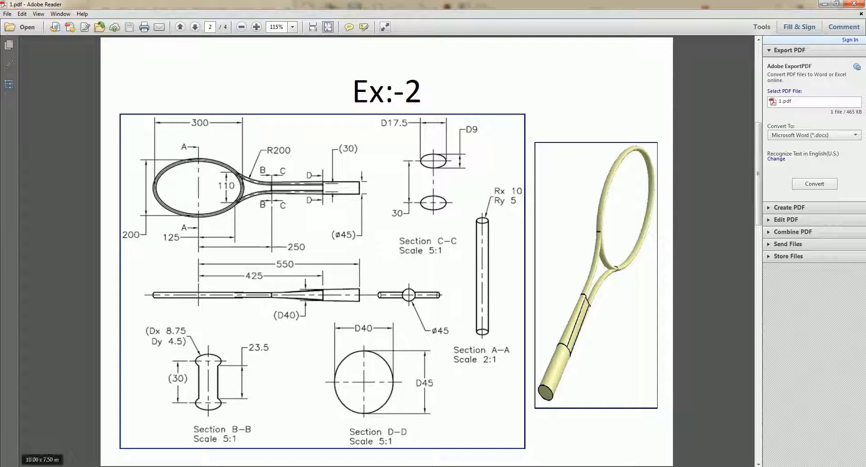
click(168, 466)
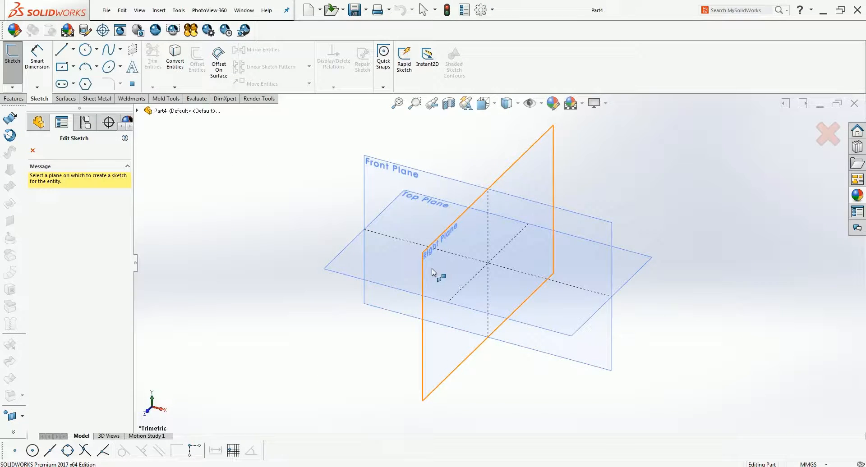
click(432, 269)
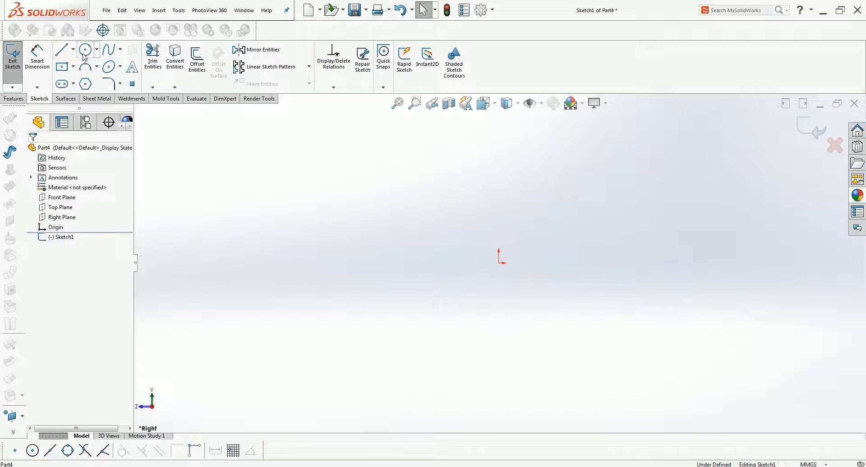
Sketch a horizontal ellipse centred on the origin, about 12.8 mm tall
click(109, 68)
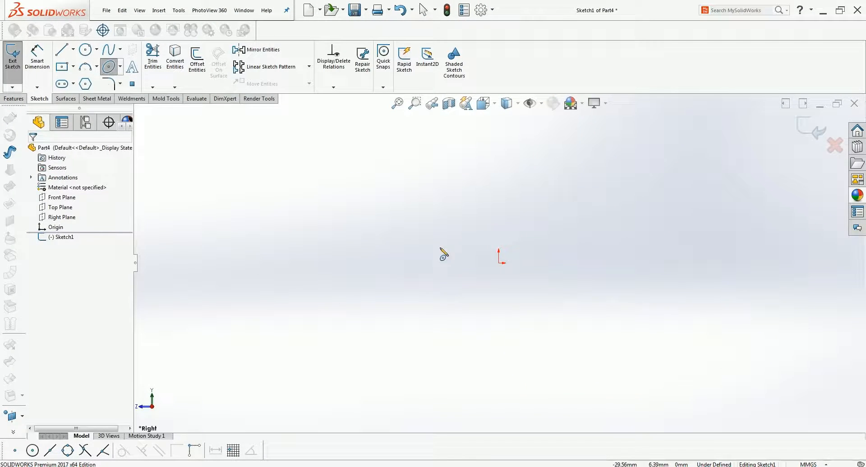
click(499, 263)
click(522, 264)
click(505, 250)
Dimension the ellipse's vertical axis, first entering 10 mm and correcting it to 5 mm
click(40, 61)
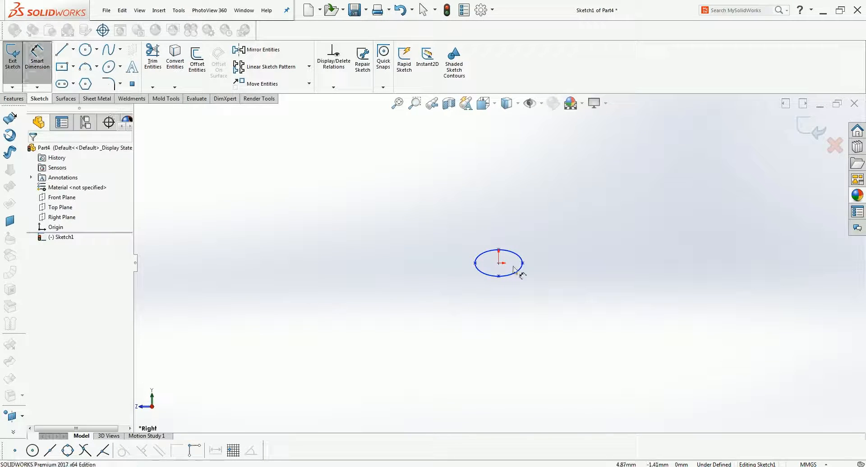
click(499, 276)
click(499, 251)
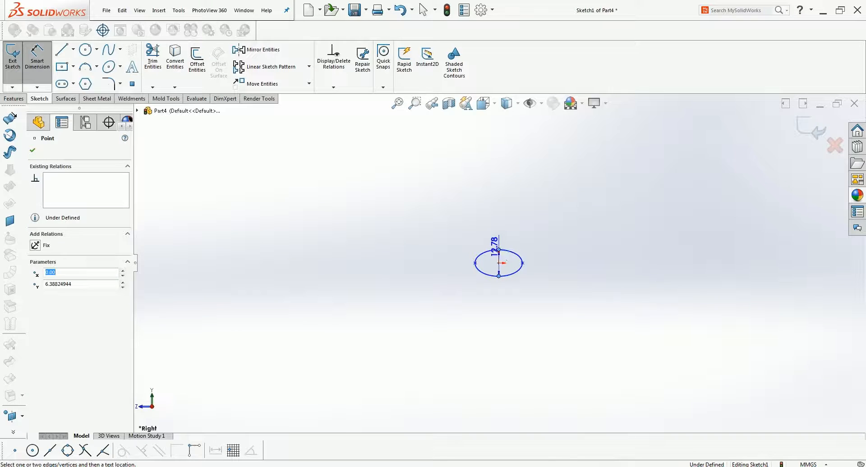
click(559, 246)
text(10)
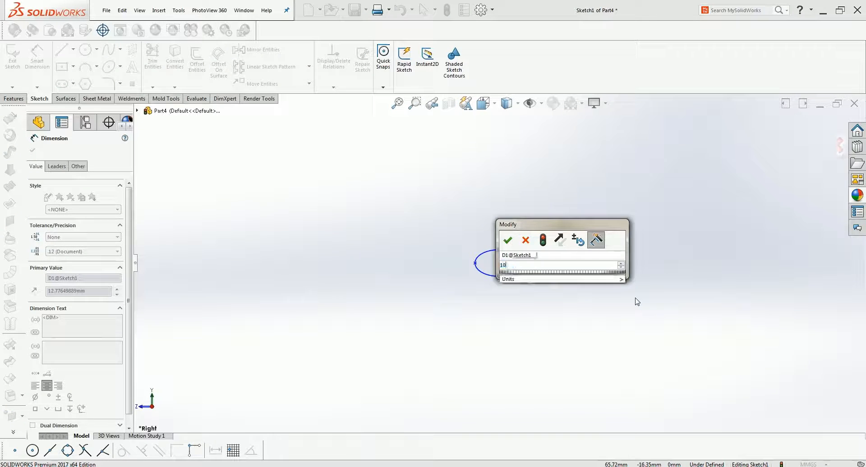
key(Return)
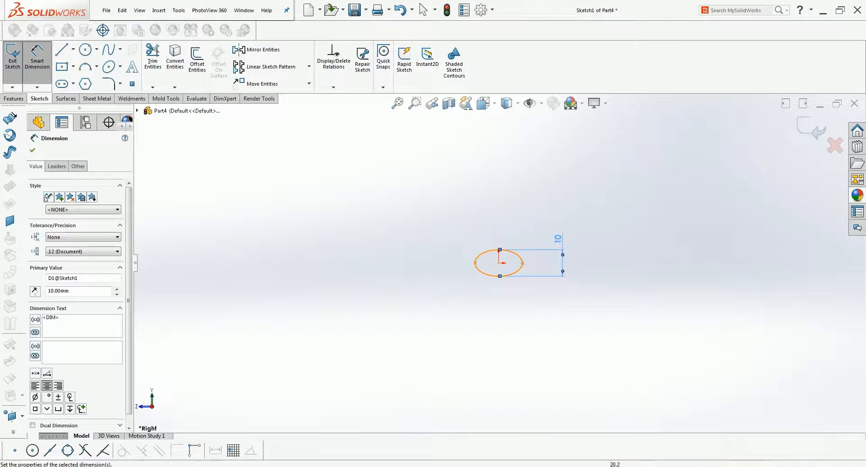
click(558, 239)
text(5)
key(Return)
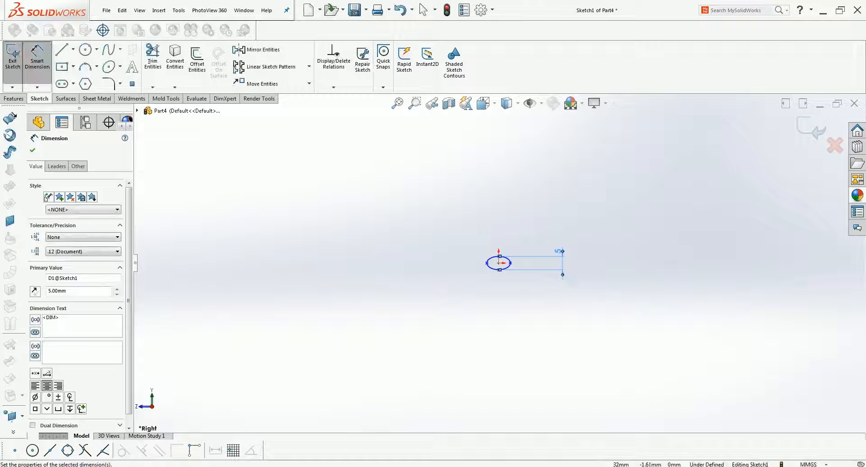
Dimension the ellipse's horizontal axis between its two end points at 10 mm
click(511, 266)
click(492, 261)
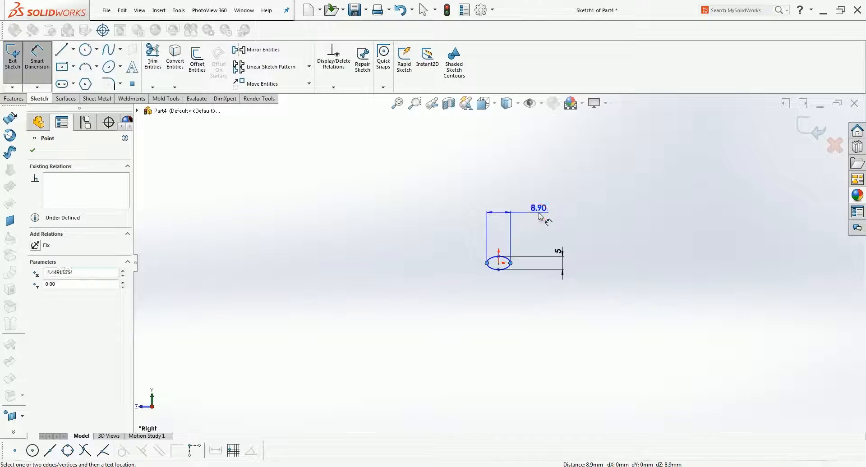
click(553, 223)
text(10)
key(Return)
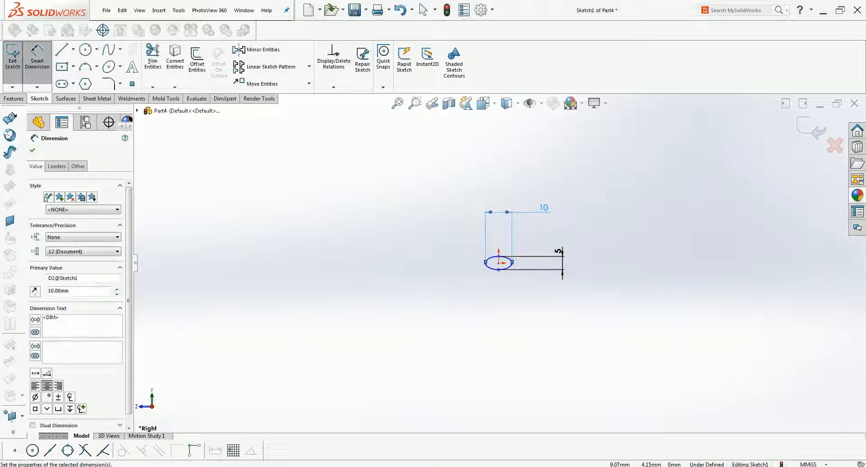
scroll(548, 247, down, 4)
click(619, 210)
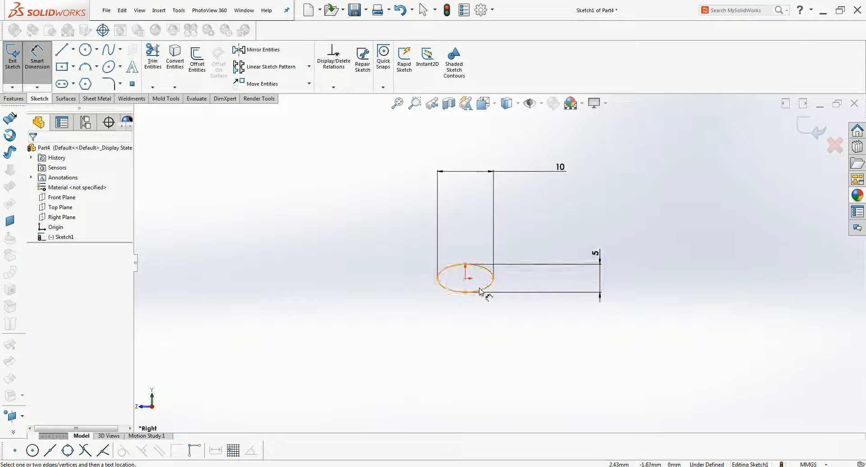
click(465, 278)
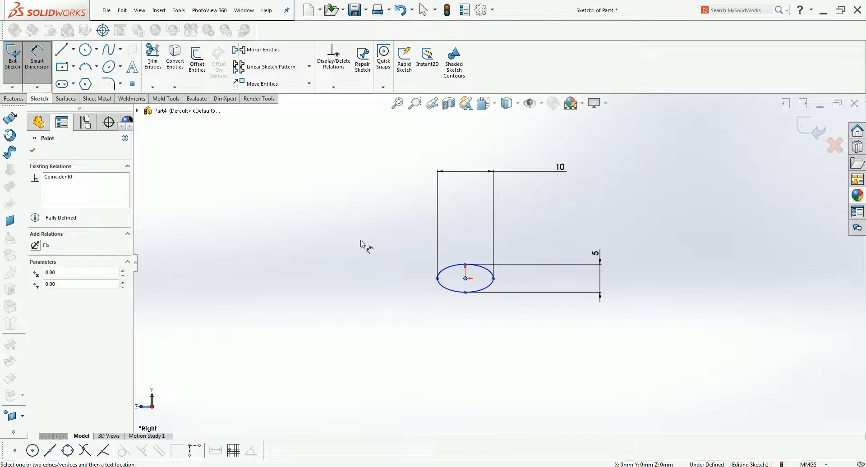
click(465, 292)
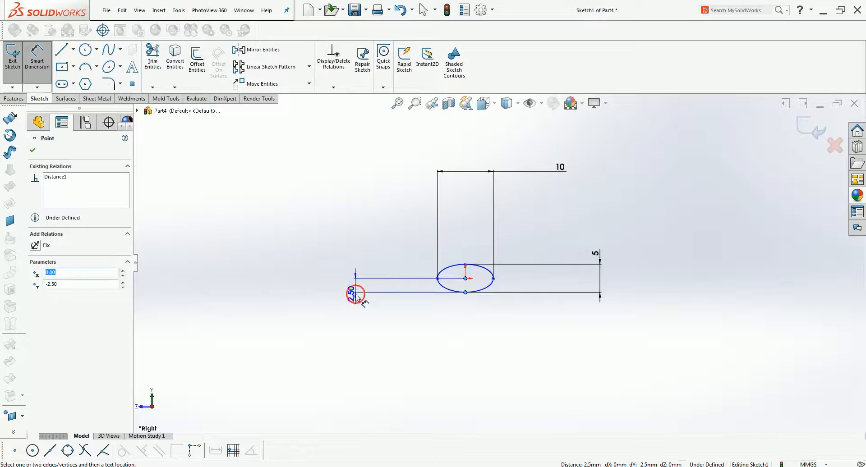
click(356, 293)
key(Escape)
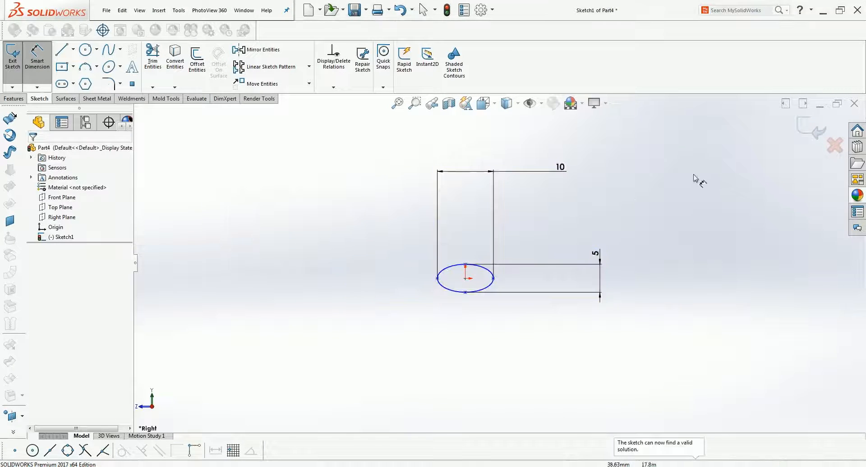
Exit the ellipse profile sketch and set the model to the isometric orientation
click(808, 129)
scroll(477, 278, up, 3)
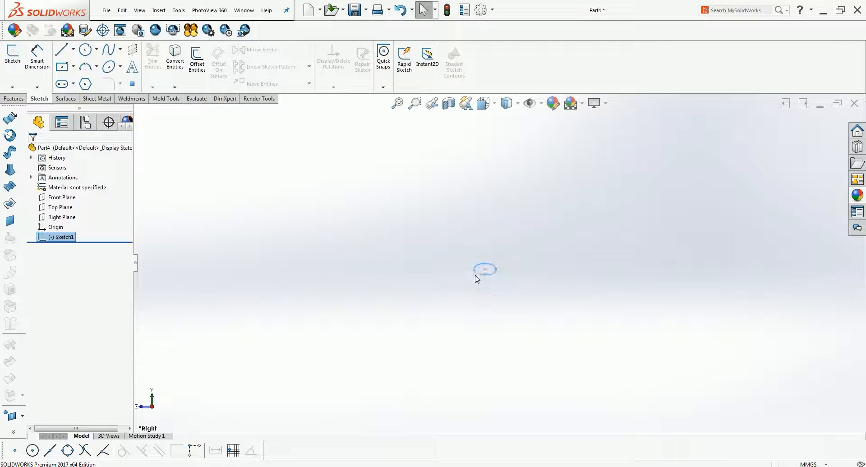
middle_drag(479, 288, 500, 310)
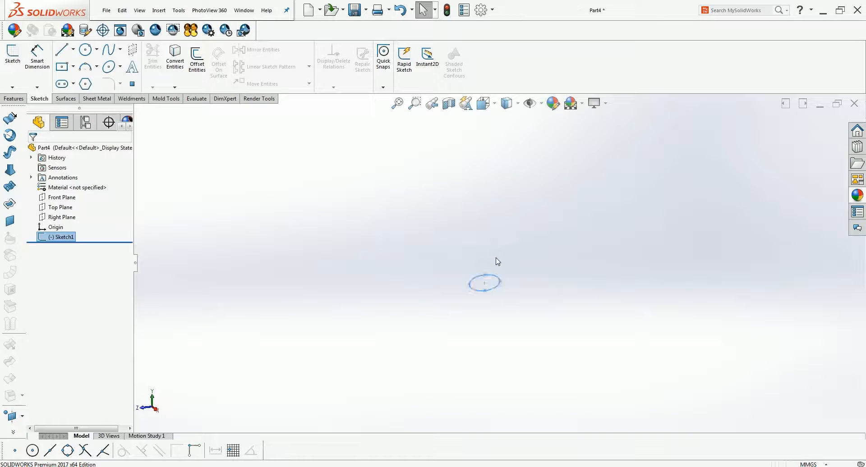
key(space)
click(330, 347)
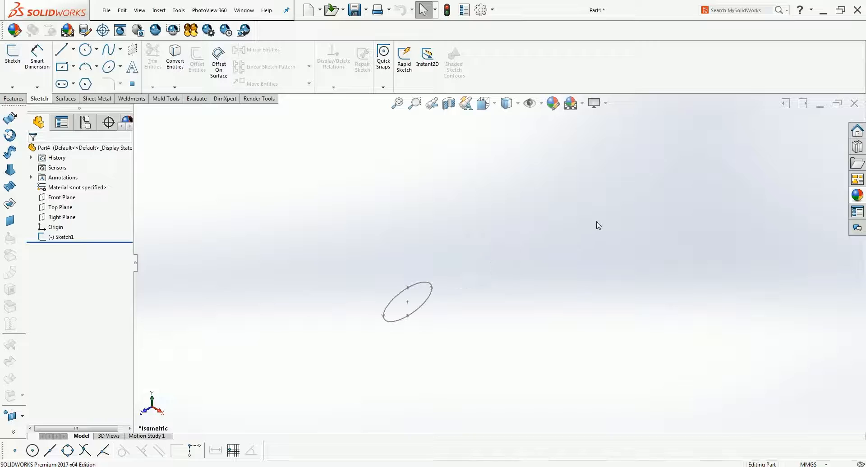
Start a new sketch on the Top Plane and orient the view to look straight at it
click(17, 68)
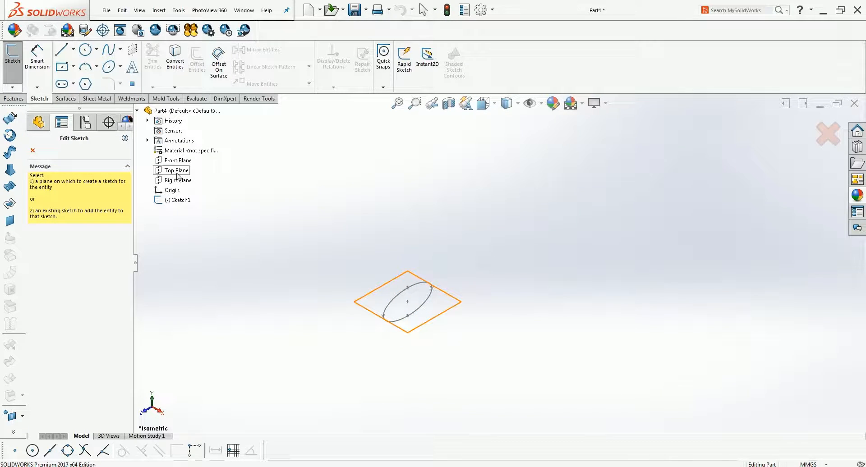
click(177, 171)
mouse_move(406, 366)
middle_down()
mouse_move(377, 267)
mouse_move(440, 382)
middle_up()
key(space)
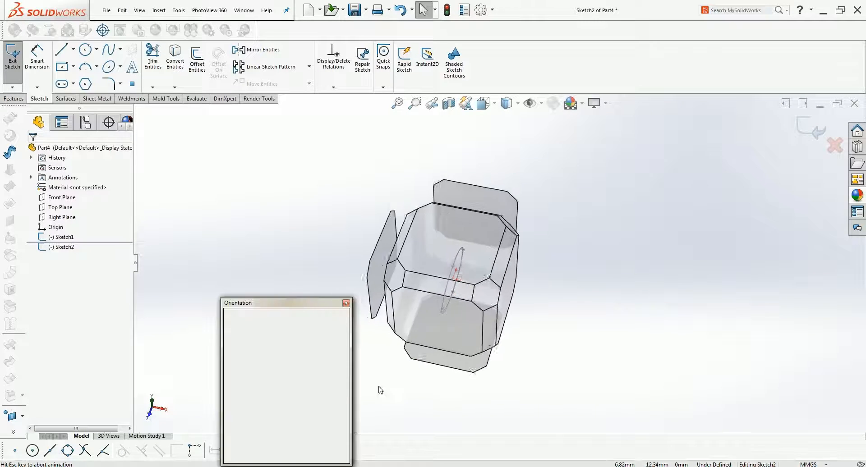
click(340, 375)
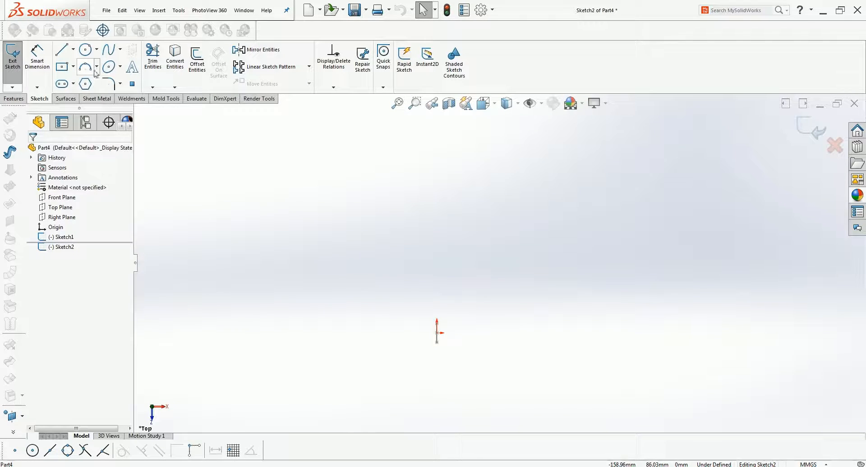
Sketch a wide ellipse centred directly above the origin with its lowest point on the origin, about 317 mm by 146 mm
click(108, 67)
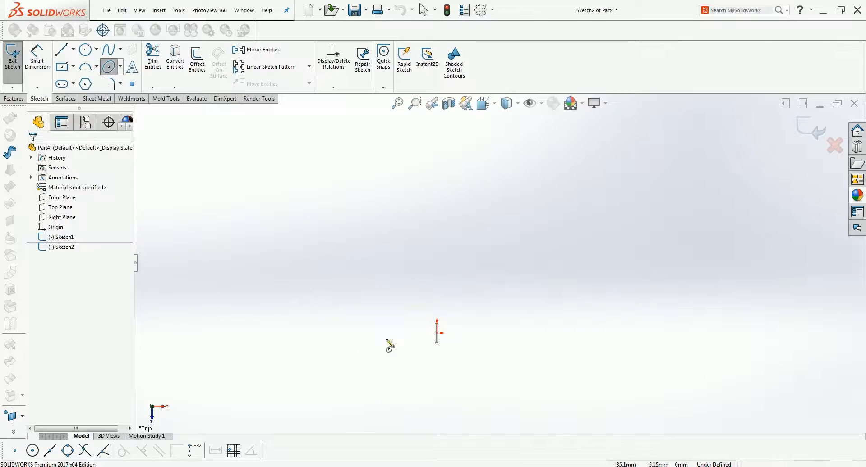
click(437, 194)
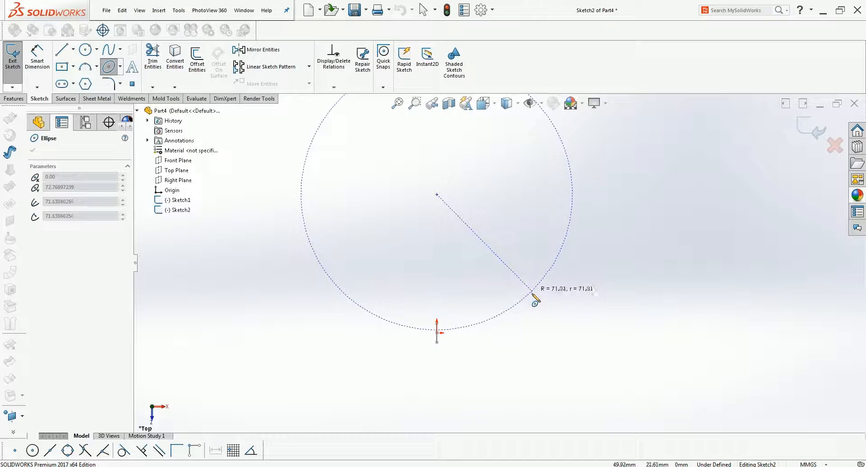
click(437, 333)
scroll(547, 234, up, 4)
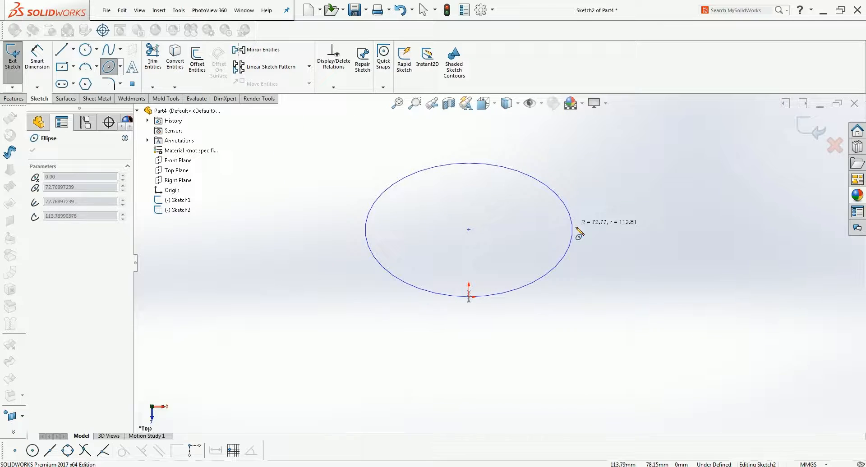
click(615, 230)
key(Escape)
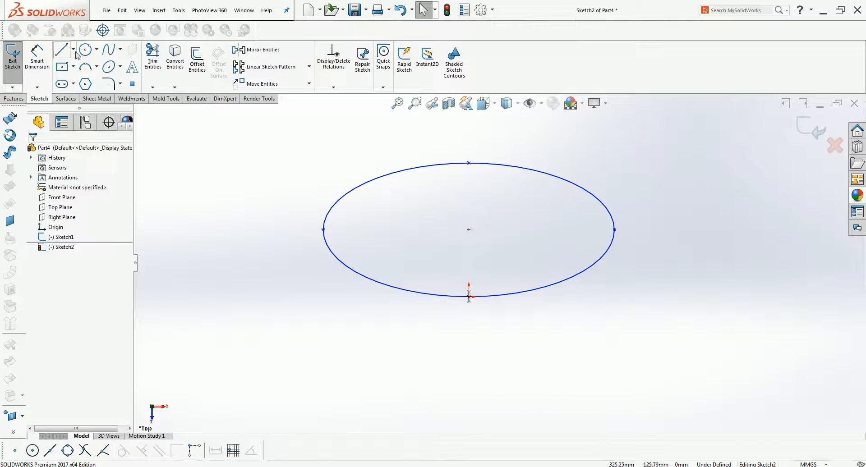
Dimension the large ellipse's width at 300 mm, checking the racket drawing in Adobe Reader for the value
click(37, 59)
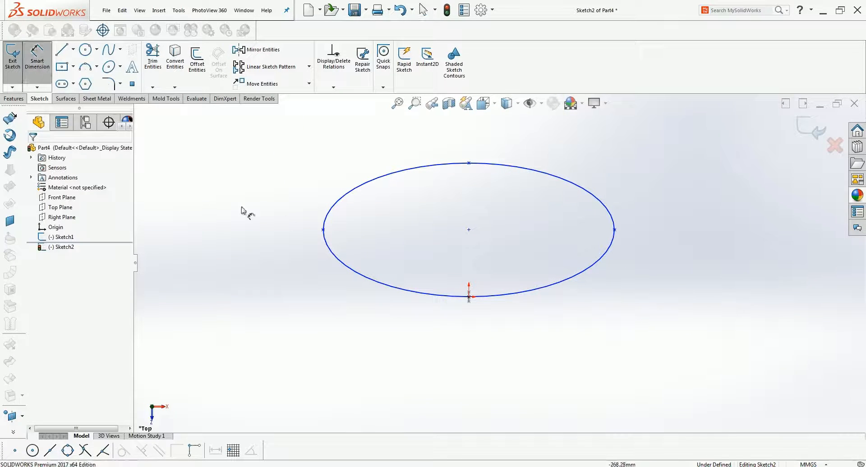
click(323, 230)
click(614, 230)
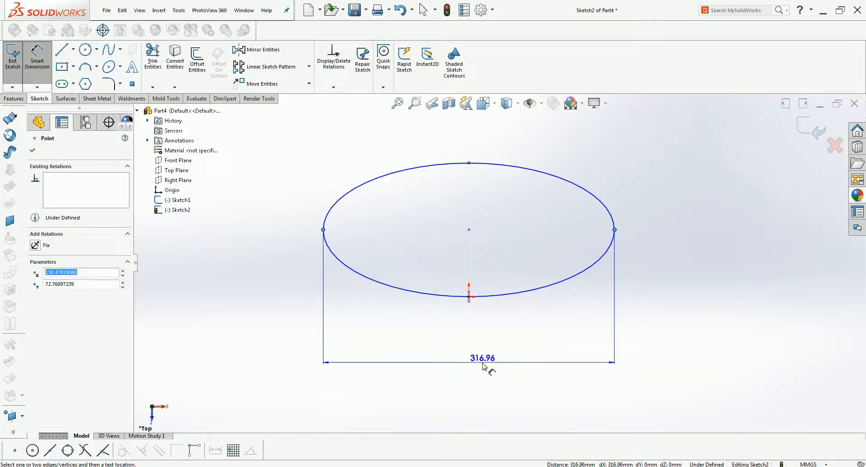
click(487, 364)
click(187, 466)
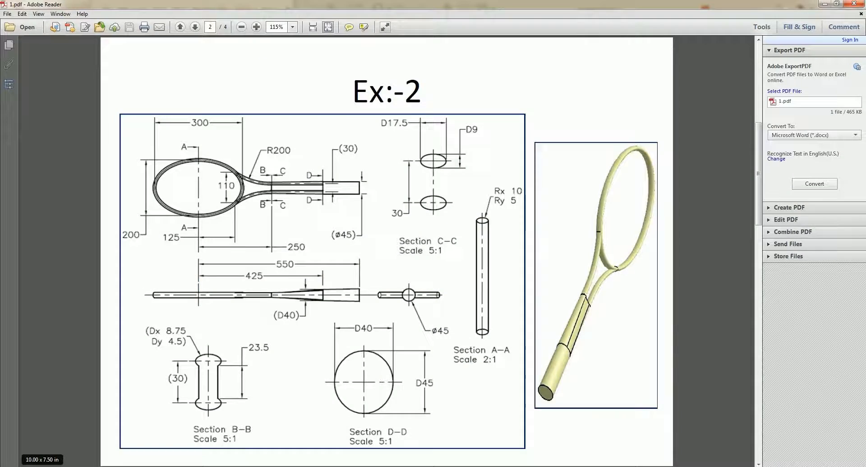
click(187, 466)
double_click(466, 387)
text(300)
key(Return)
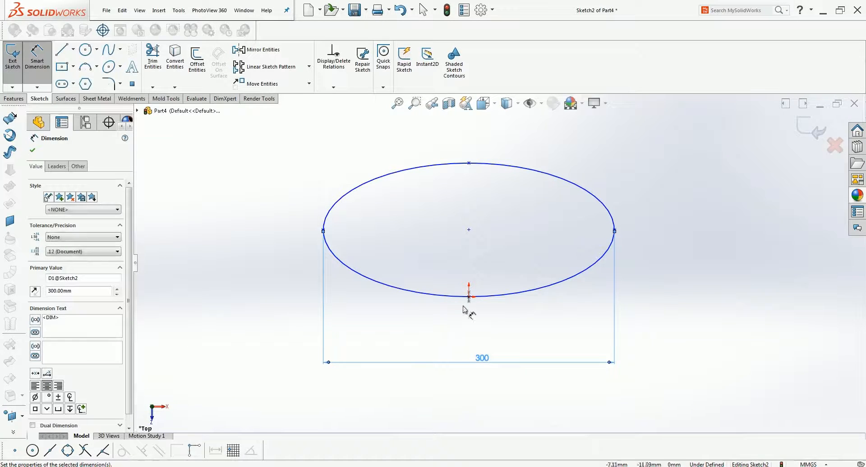
Dimension the large ellipse's height between its lowest and highest points at 200 mm
click(468, 298)
click(469, 163)
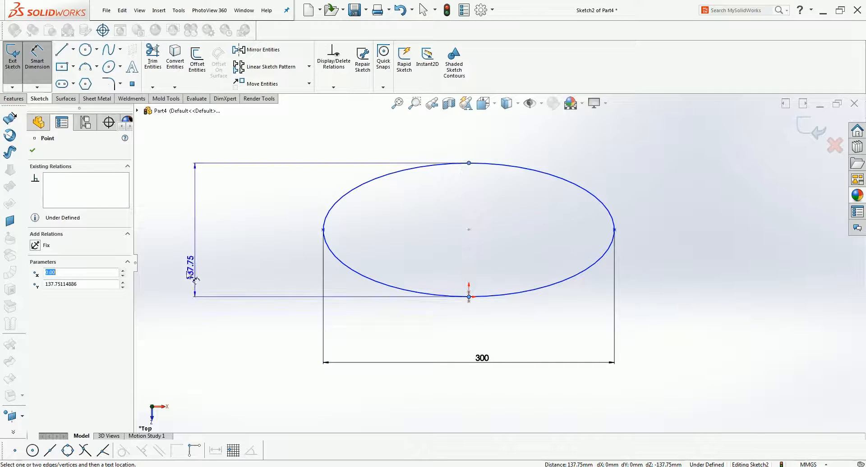
click(203, 246)
text(2)
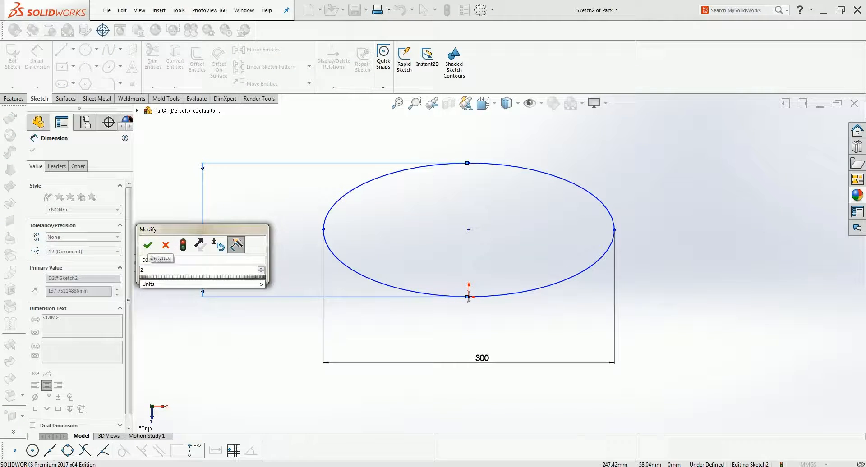
key(Return)
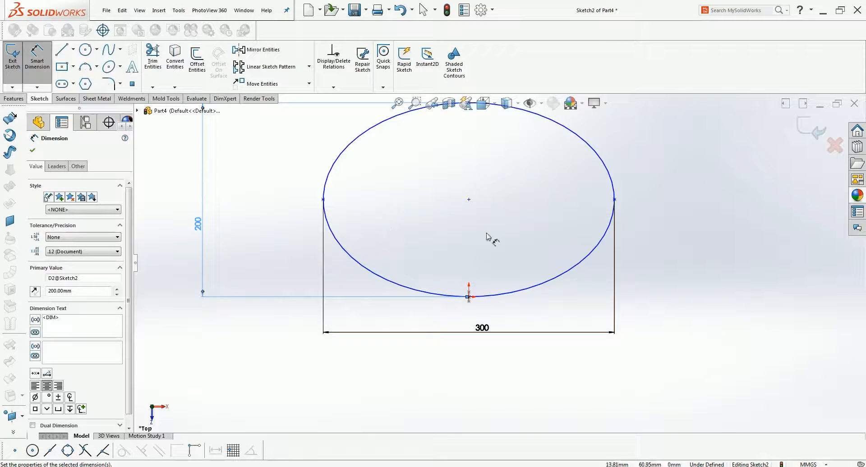
scroll(490, 237, up, 2)
scroll(485, 191, down, 1)
click(663, 226)
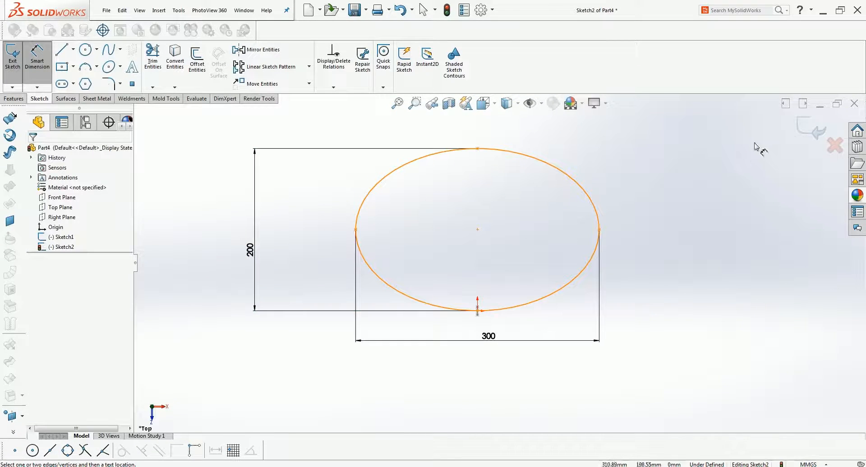
Exit the large ellipse sketch and inspect it together with the small profile in an oblique view
click(815, 138)
mouse_move(609, 273)
middle_down()
mouse_move(624, 191)
mouse_move(617, 353)
mouse_move(499, 359)
middle_up()
click(498, 360)
scroll(440, 261, down, 3)
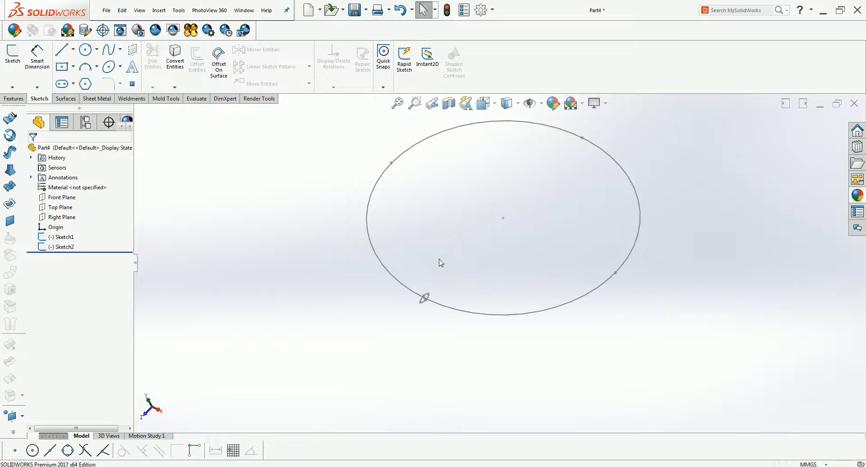
Sweep the small ellipse profile along the large ellipse as a surface to form the racket's frame
click(57, 99)
click(57, 67)
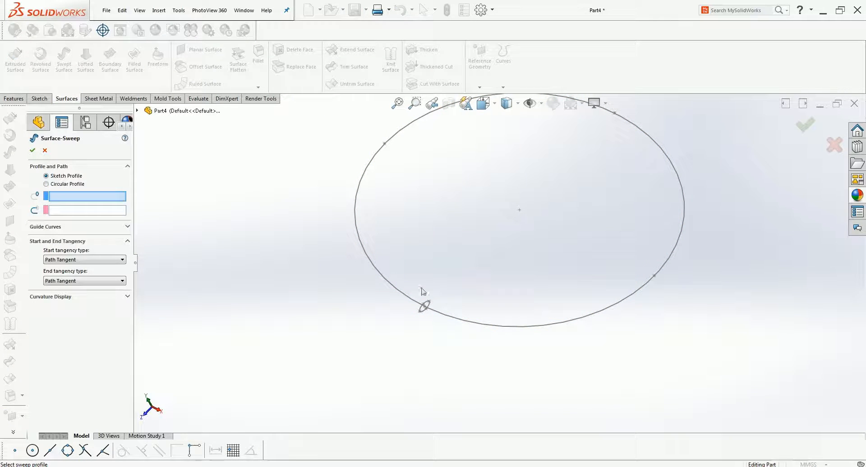
click(426, 306)
click(396, 290)
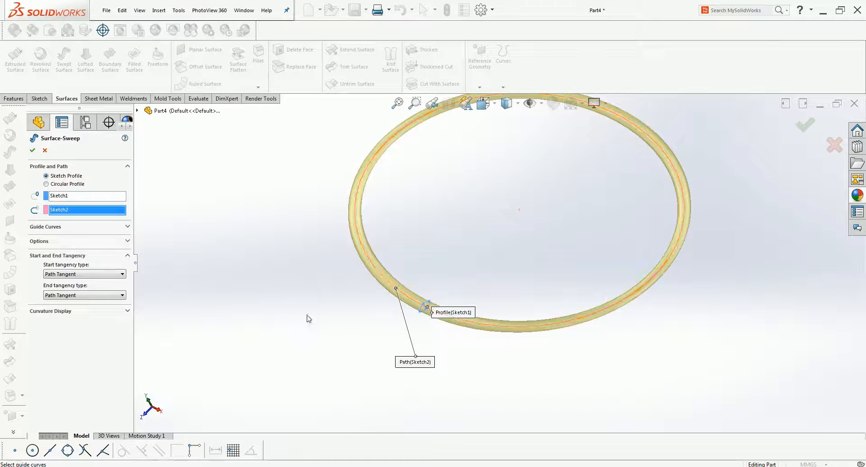
key(Return)
mouse_move(472, 281)
middle_down()
mouse_move(478, 243)
mouse_move(490, 283)
mouse_move(509, 284)
middle_up()
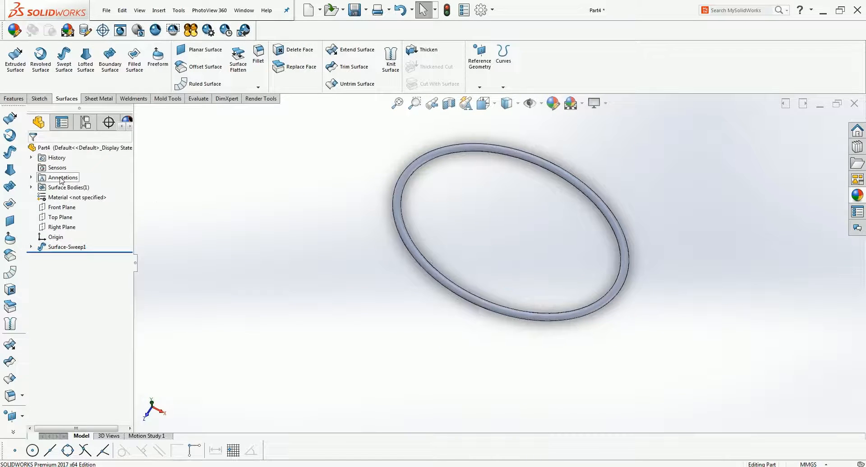
Start a new sketch on the Top Plane and view it face-on
click(39, 98)
click(14, 62)
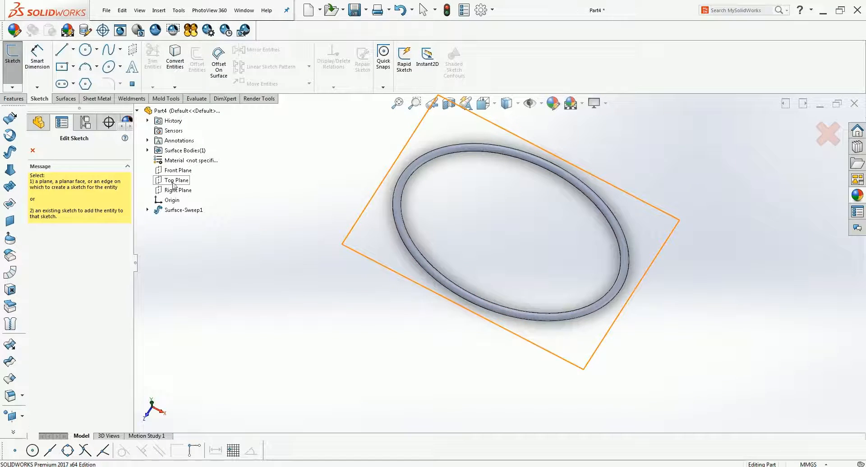
click(176, 180)
key(space)
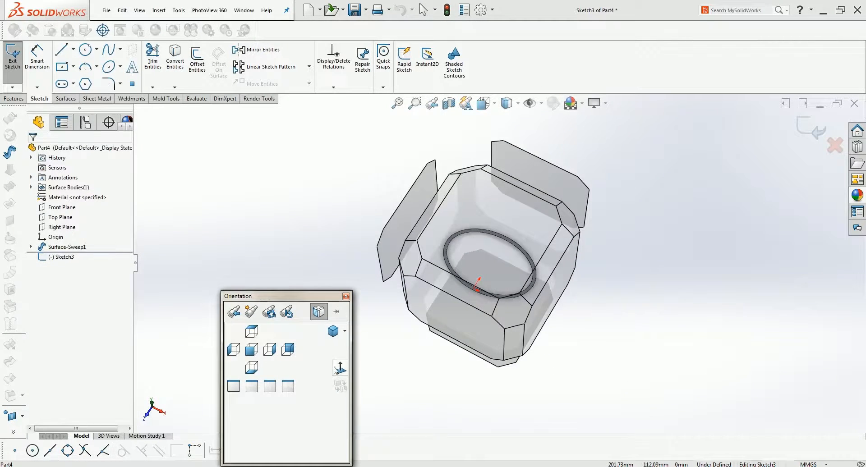
click(337, 369)
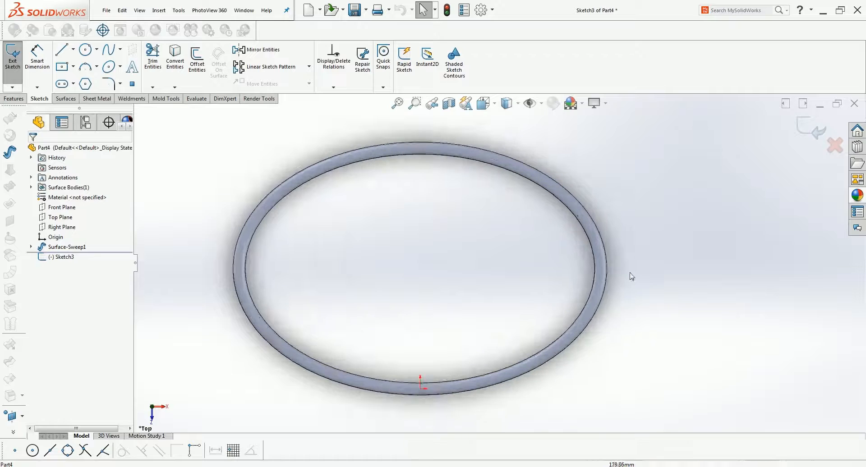
Sketch a shallow three-point arc, about 128 mm radius, from the frame's lower-right part outward beyond it, bulging upward
click(85, 68)
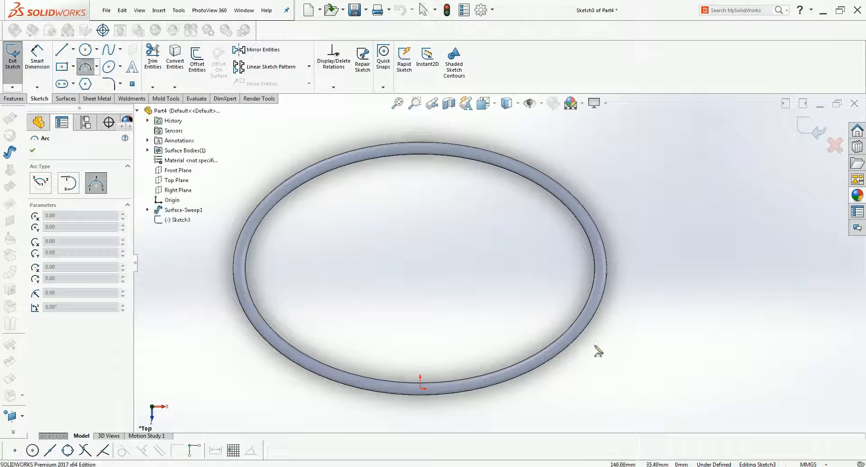
click(569, 339)
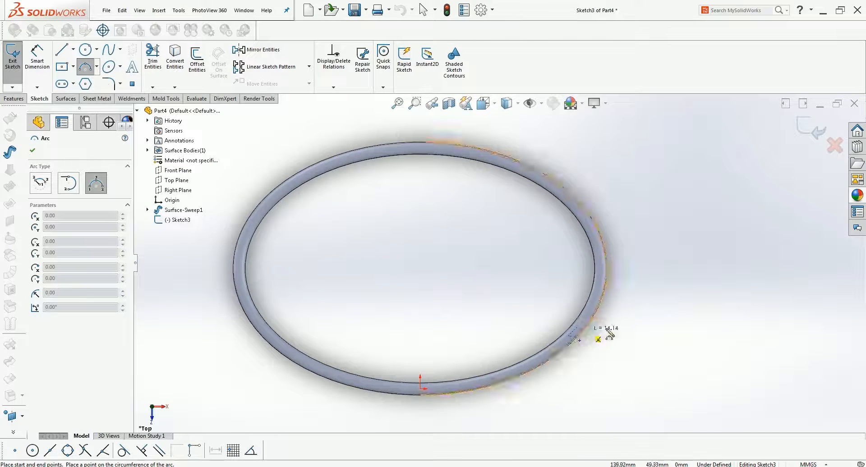
click(702, 325)
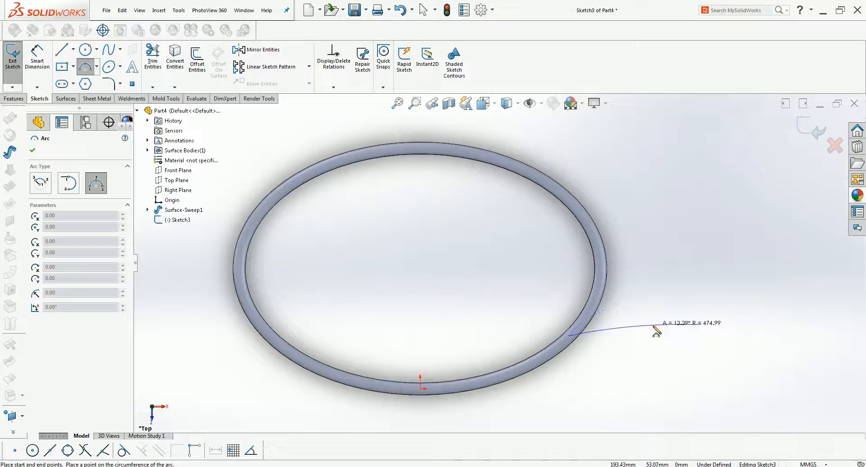
click(643, 317)
key(Escape)
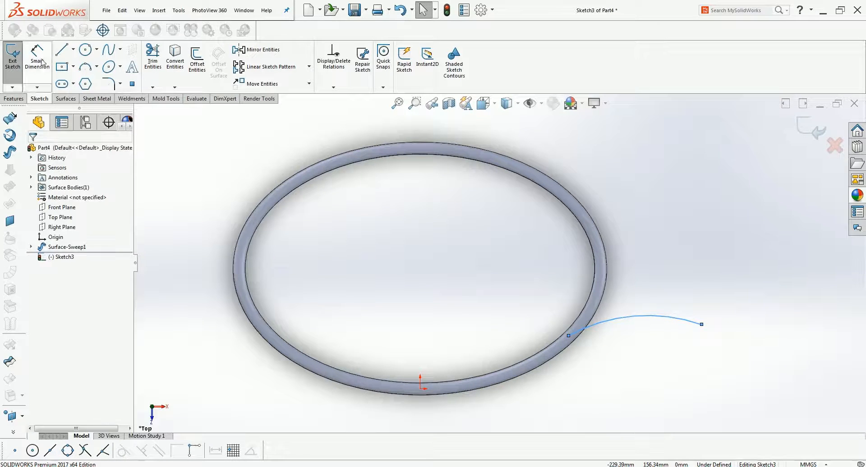
click(73, 49)
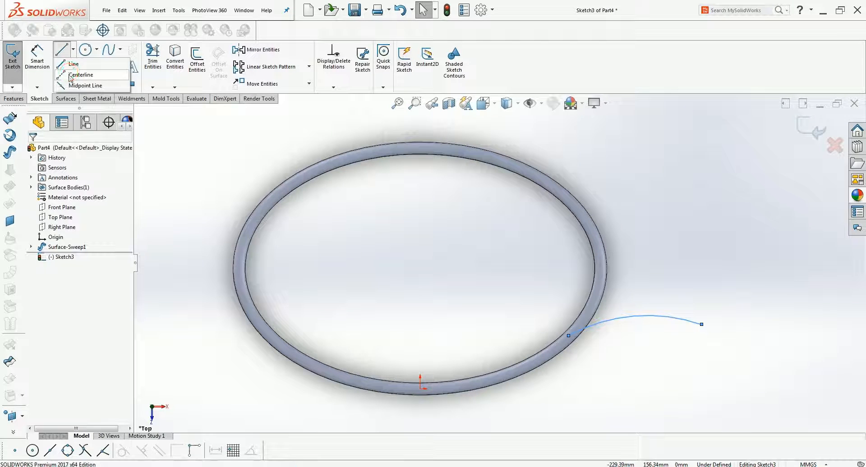
click(78, 74)
click(199, 257)
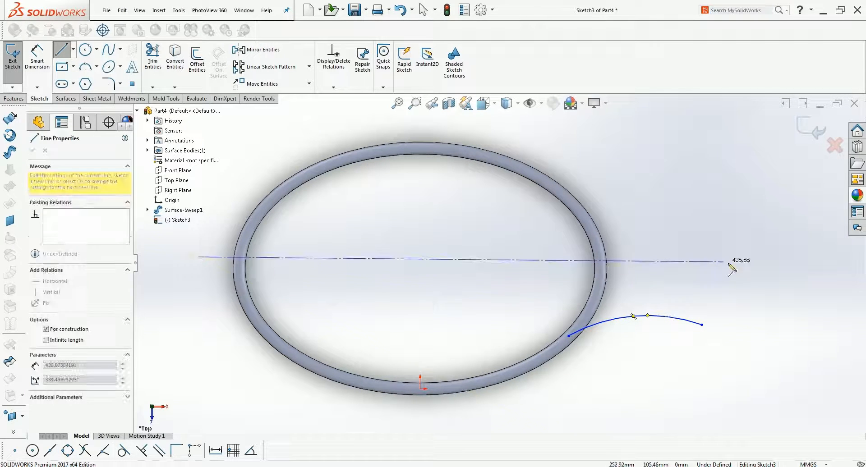
click(703, 257)
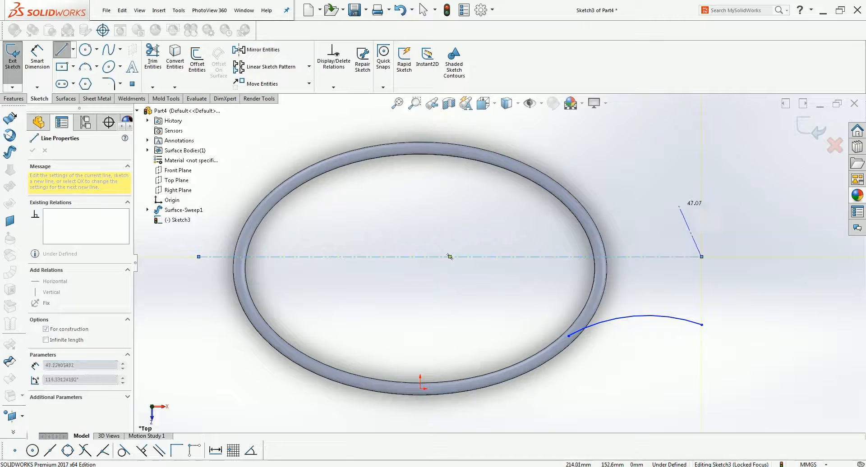
key(Escape)
drag(702, 258, 735, 254)
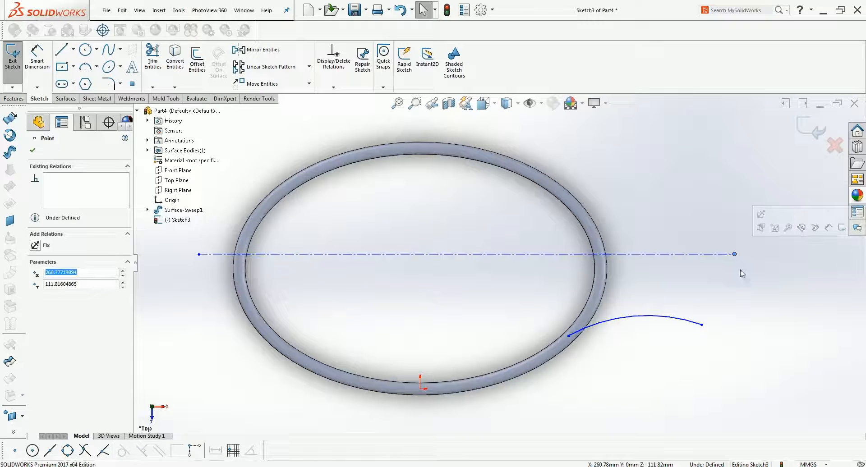
right_click(734, 257)
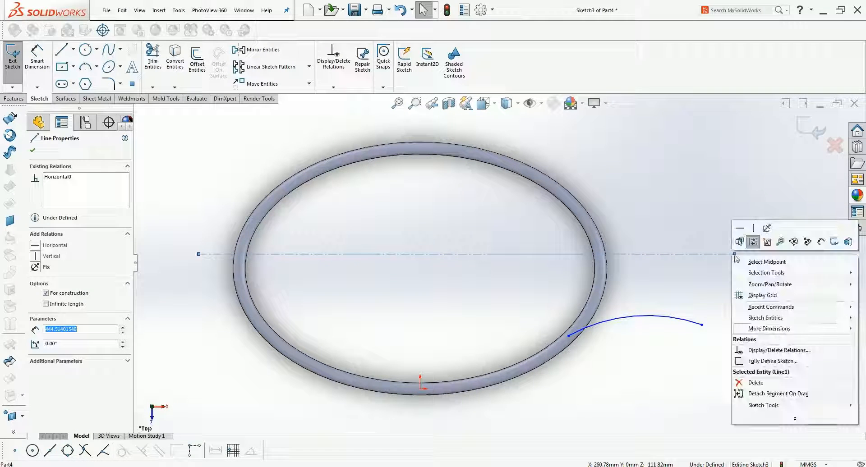
click(758, 381)
Sketch a horizontal centerline across the middle of the frame, extending past both of its ends
click(63, 48)
click(72, 49)
click(76, 75)
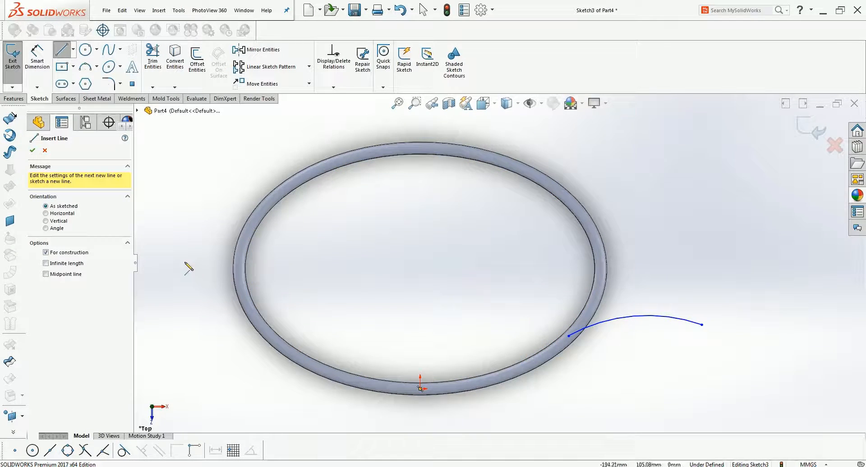
click(186, 260)
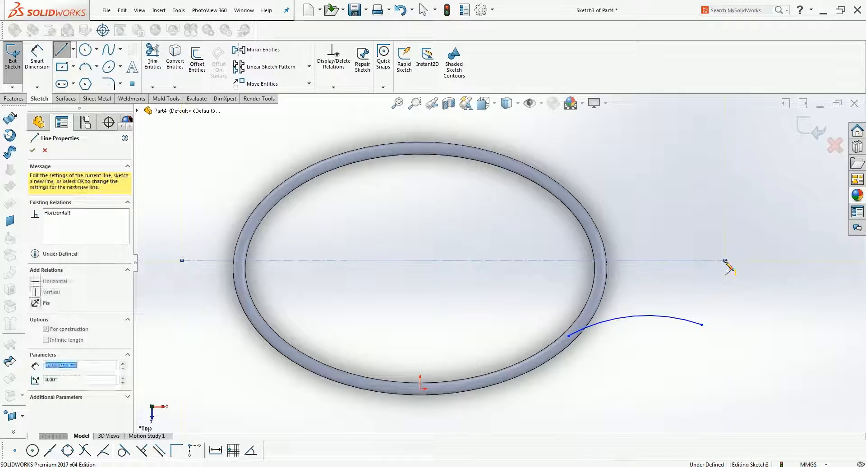
click(726, 260)
key(Escape)
Dimension the horizontal centerline at 100 mm from the origin
click(36, 50)
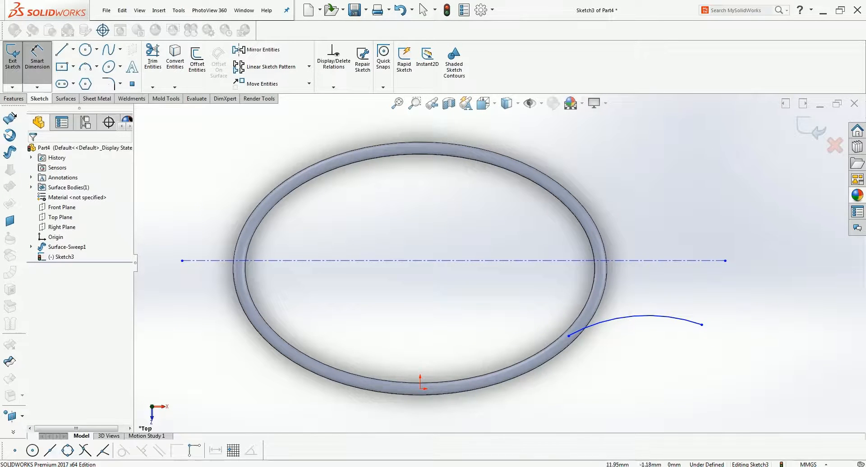
click(419, 389)
click(425, 261)
click(371, 300)
text(100)
key(Return)
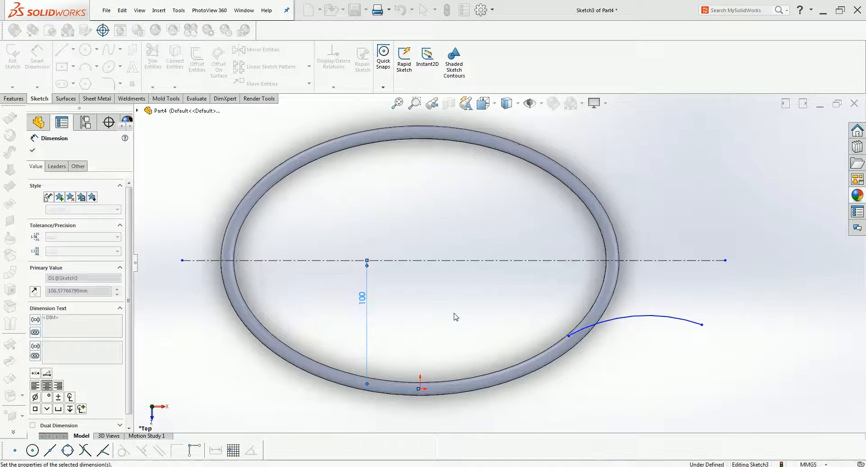
click(440, 298)
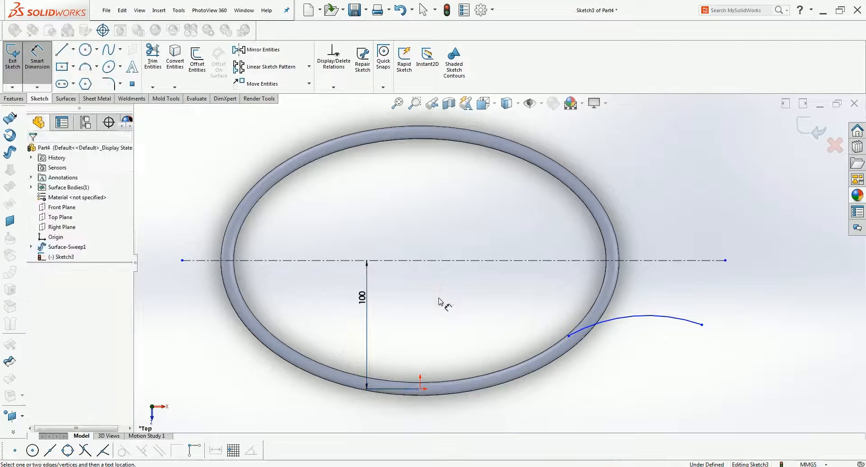
Dimension the arc's radius at 200 mm, checking the racket drawing in Adobe Reader for the value
click(663, 320)
click(654, 339)
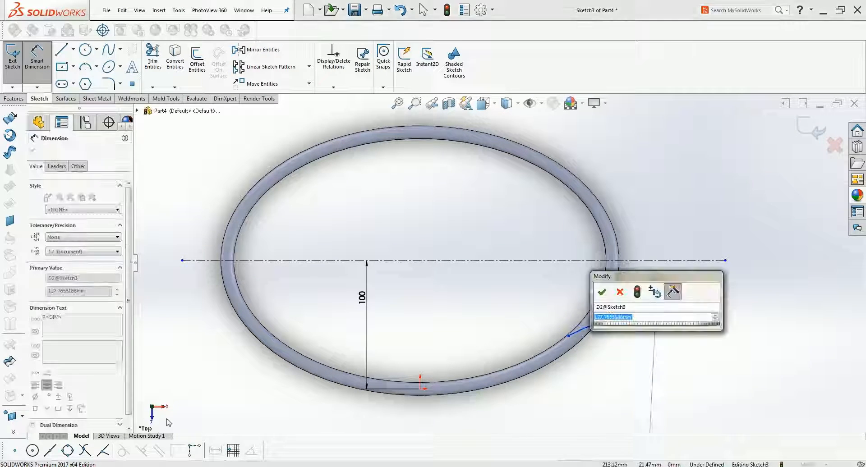
click(174, 466)
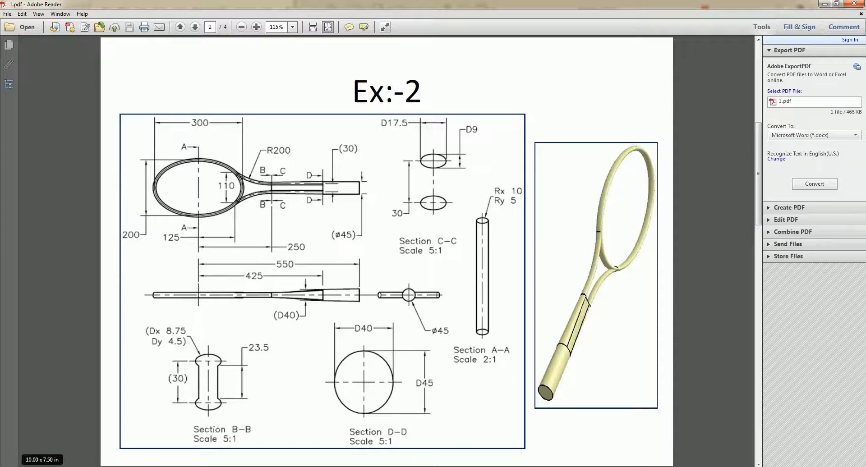
click(174, 466)
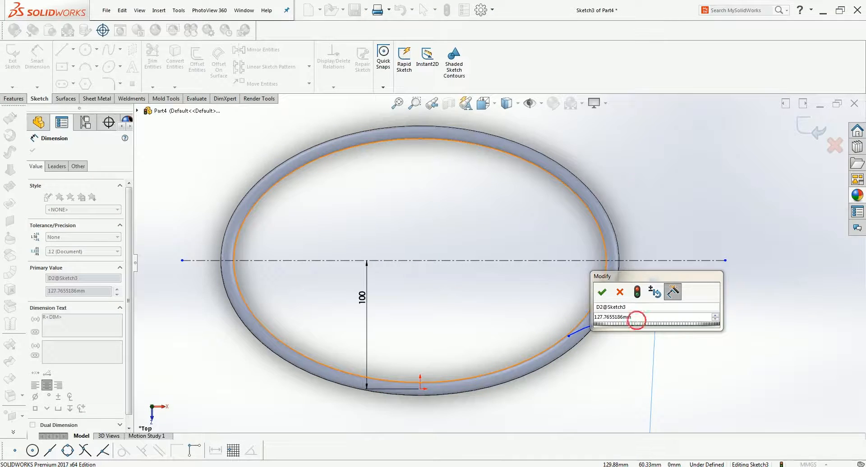
text(20)
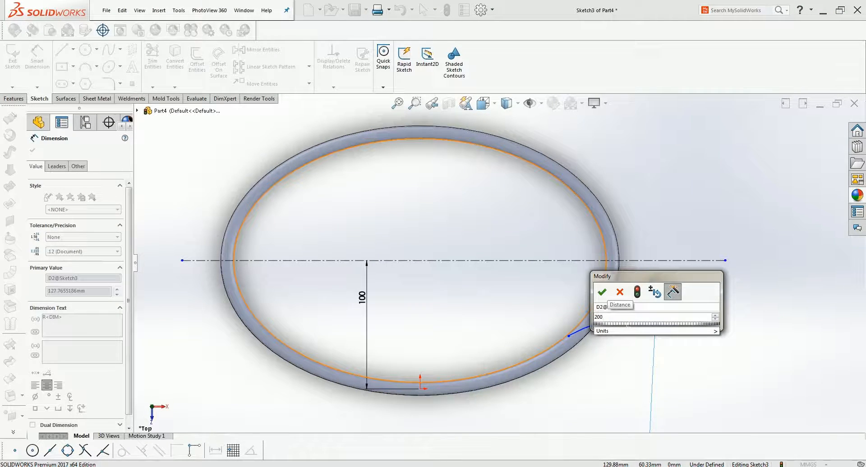
text(0)
key(Return)
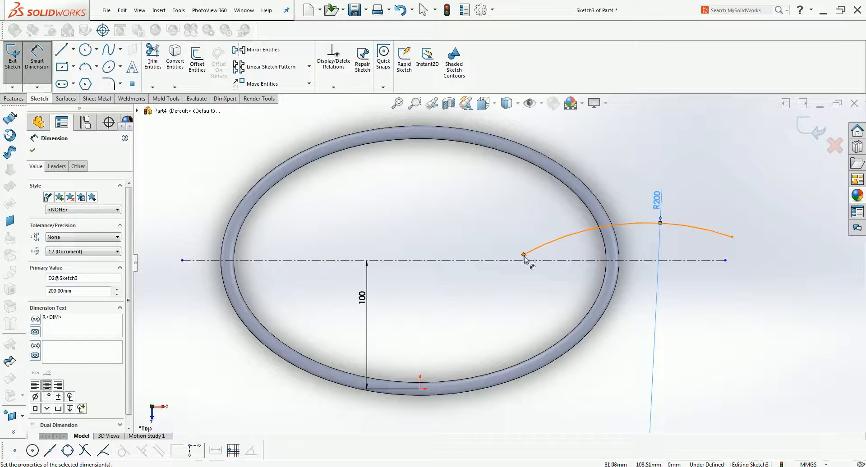
key(Escape)
key(Escape)
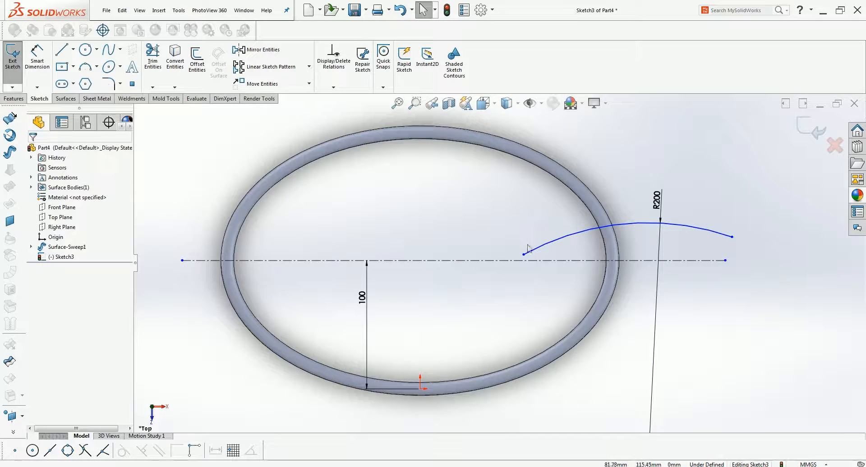
mouse_move(557, 244)
mouse_down()
mouse_move(559, 306)
mouse_move(564, 248)
mouse_up()
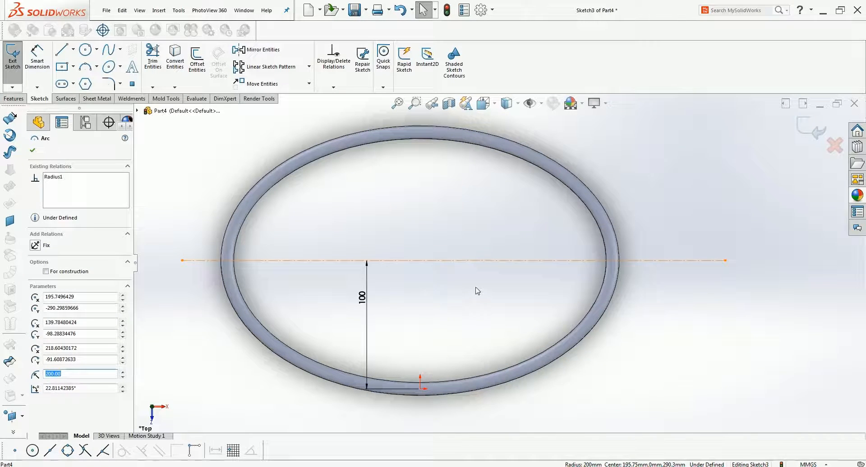
key(ctrl+z)
click(402, 189)
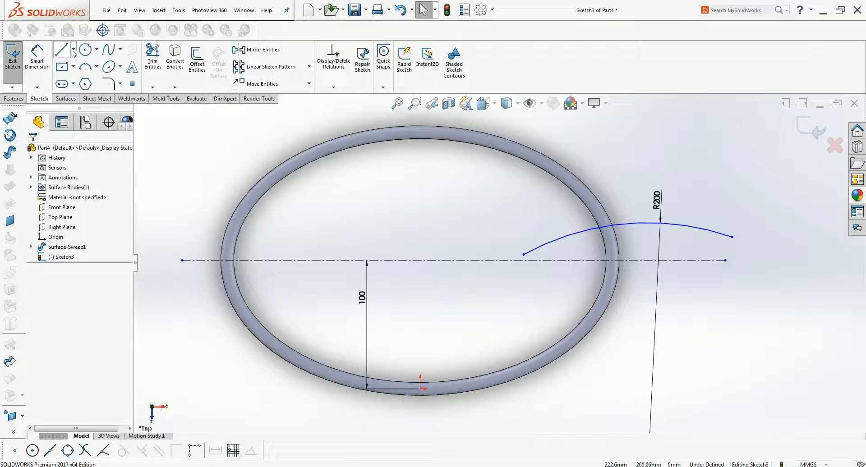
Sketch a vertical centerline through the origin, extending past the frame's upper and lower edges
click(73, 51)
click(77, 74)
click(420, 113)
click(420, 425)
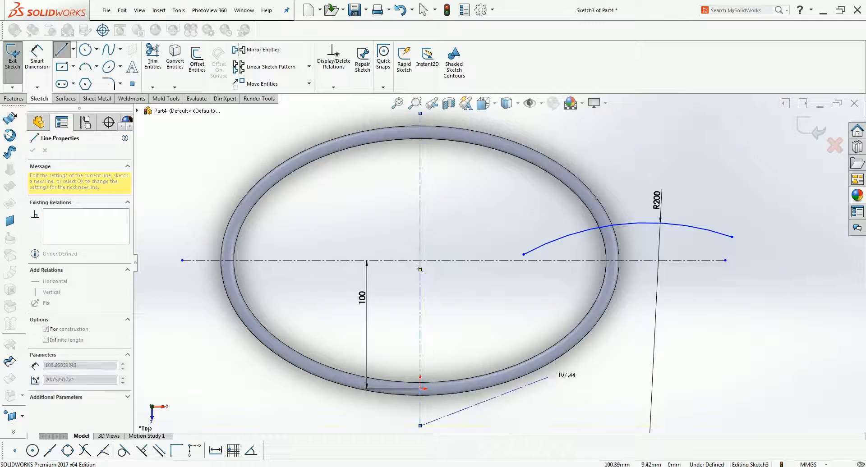
key(Escape)
Dimension the horizontal distance from the vertical centerline to the arc's inner endpoint at 125 mm
click(37, 57)
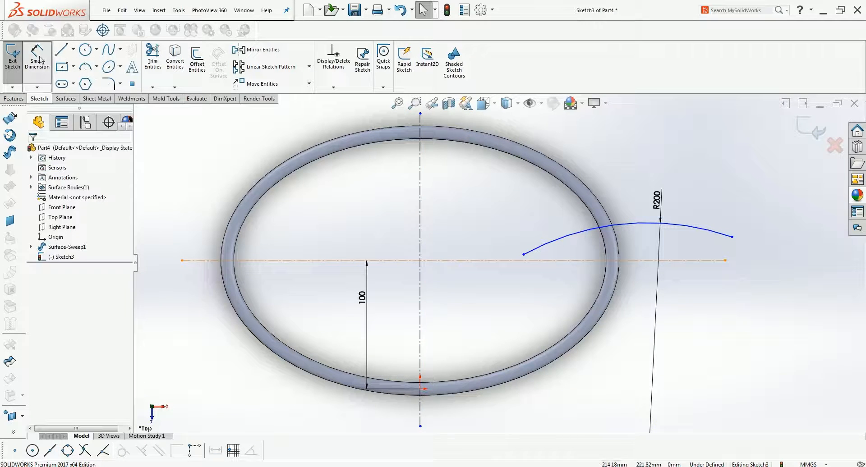
click(420, 356)
click(523, 254)
click(446, 420)
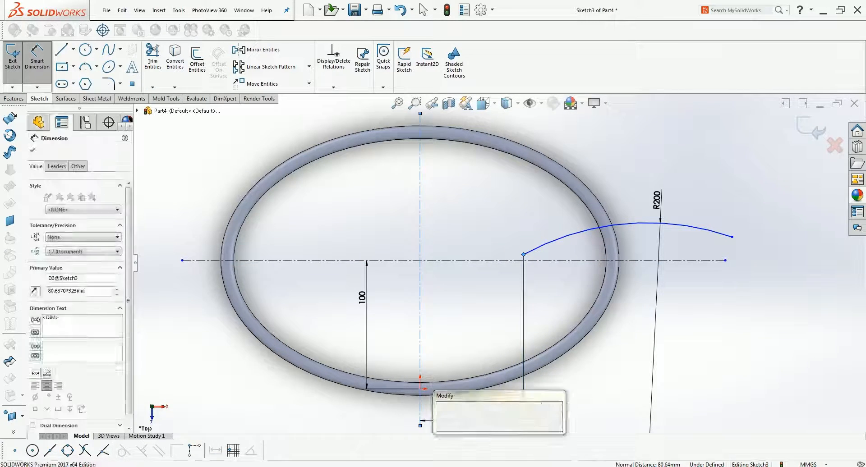
text(125)
key(Return)
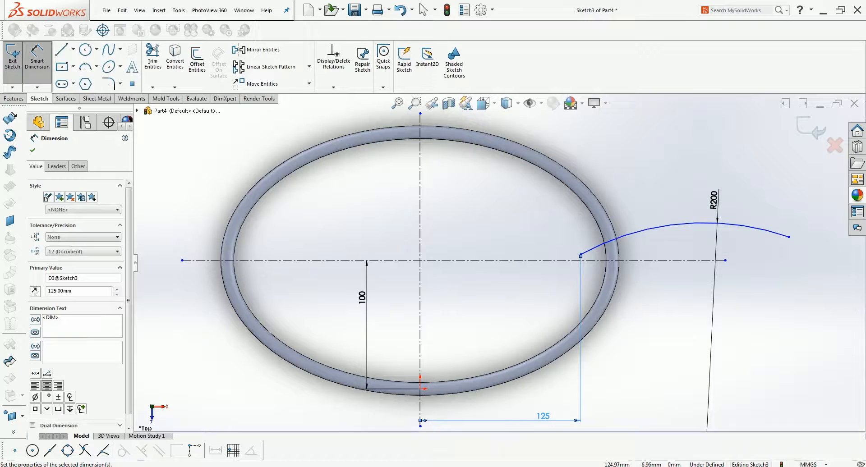
click(641, 302)
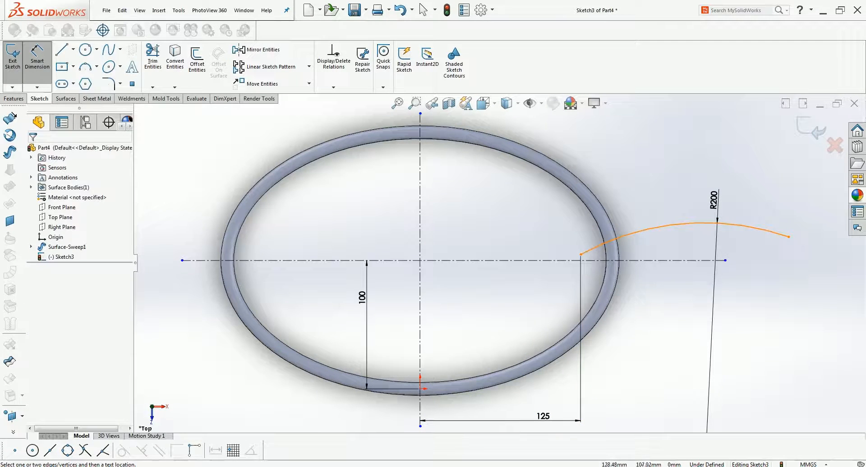
Dimension the arc's inner endpoint as a doubled distance about the horizontal centerline, with the value 110/2 mm
click(581, 255)
click(594, 261)
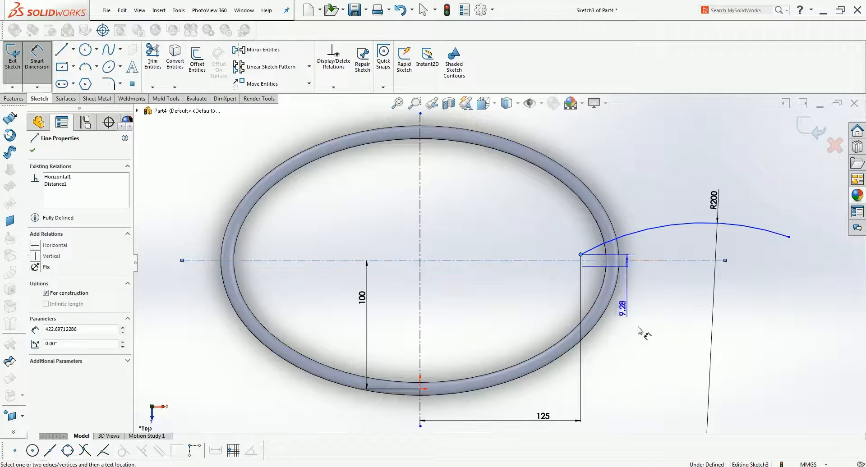
click(663, 362)
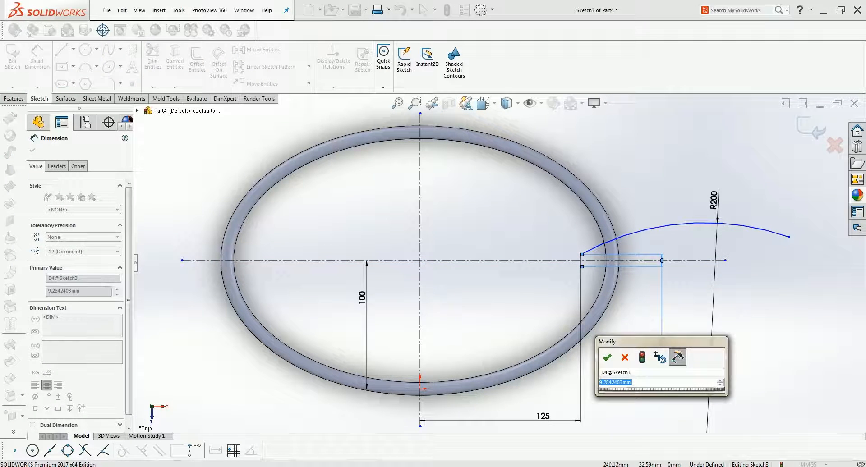
text(110/2)
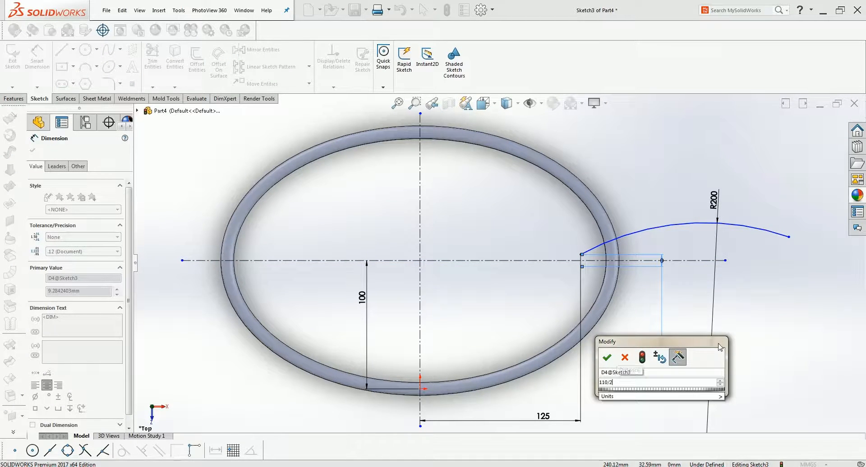
key(Return)
scroll(624, 323, up, 2)
scroll(616, 316, down, 3)
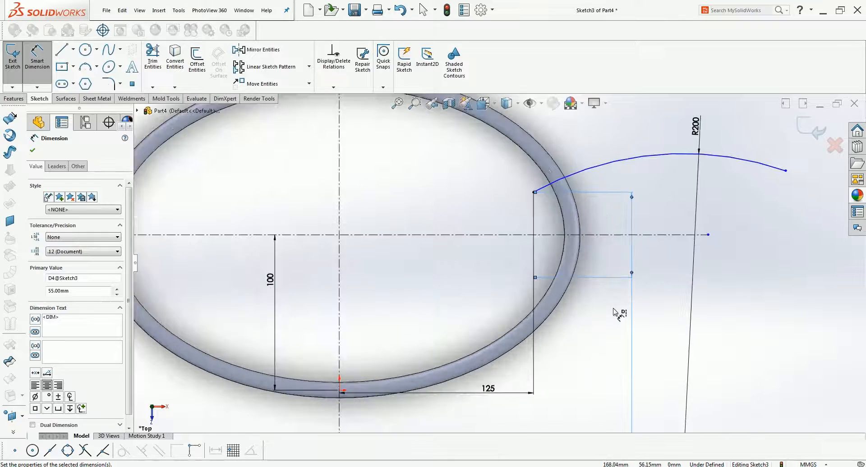
scroll(616, 316, up, 3)
scroll(543, 291, up, 1)
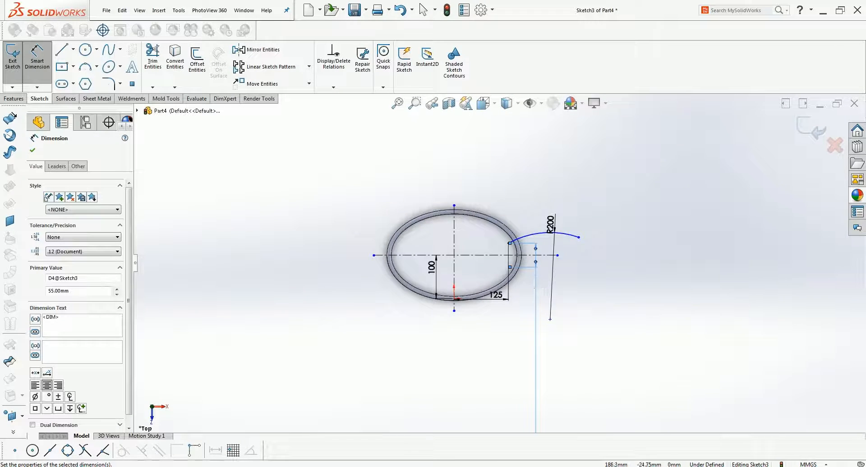
scroll(540, 321, up, 3)
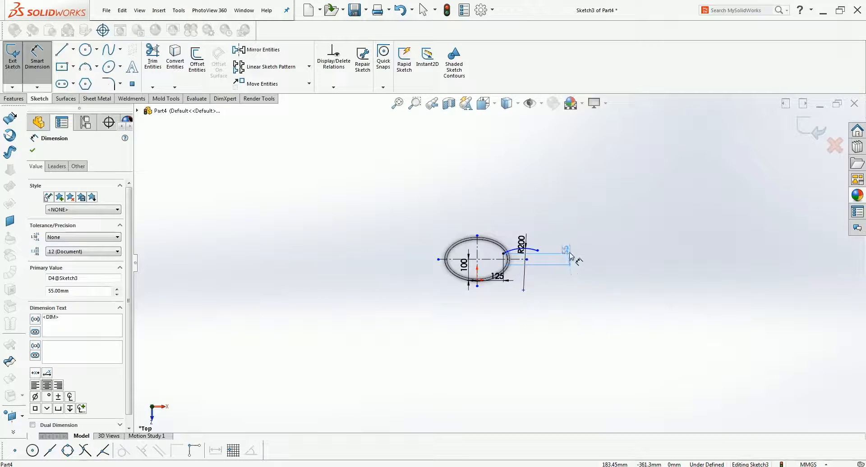
click(531, 274)
scroll(496, 245, down, 5)
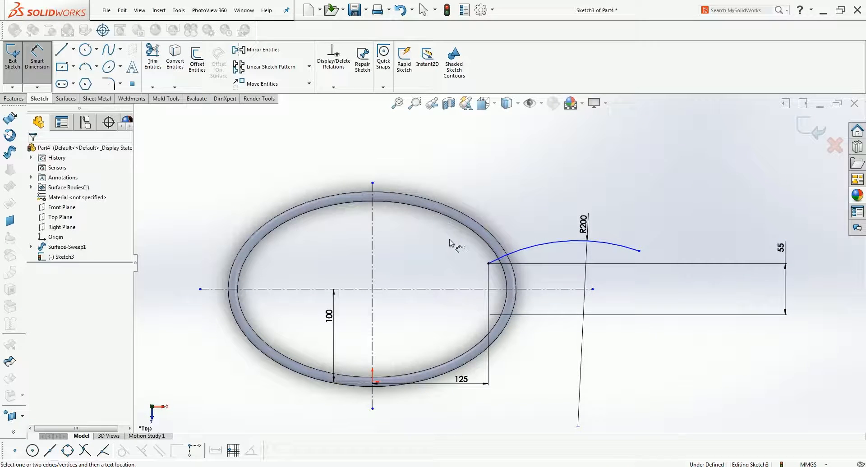
Delete the R200 arc from the sketch together with its associated dimensions
right_click(531, 247)
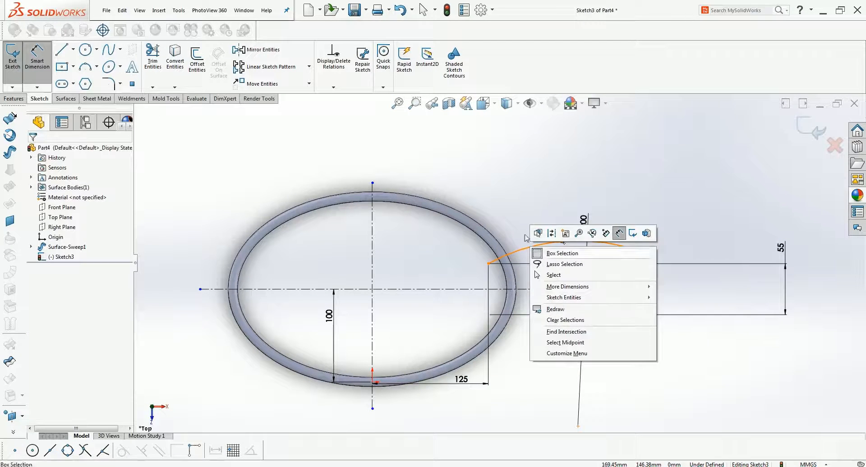
click(489, 181)
key(Escape)
right_click(523, 251)
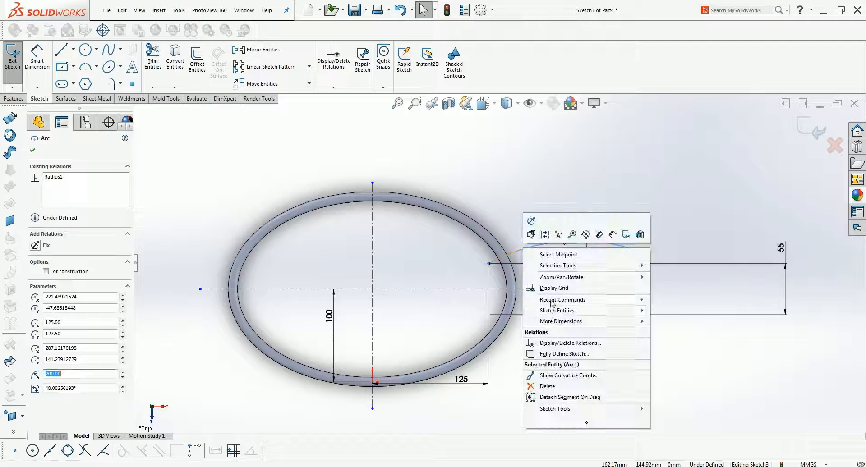
click(557, 340)
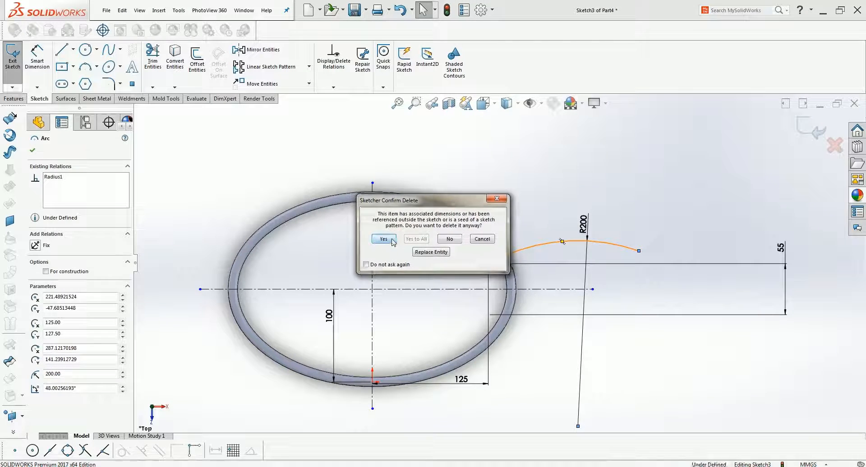
click(390, 242)
click(85, 67)
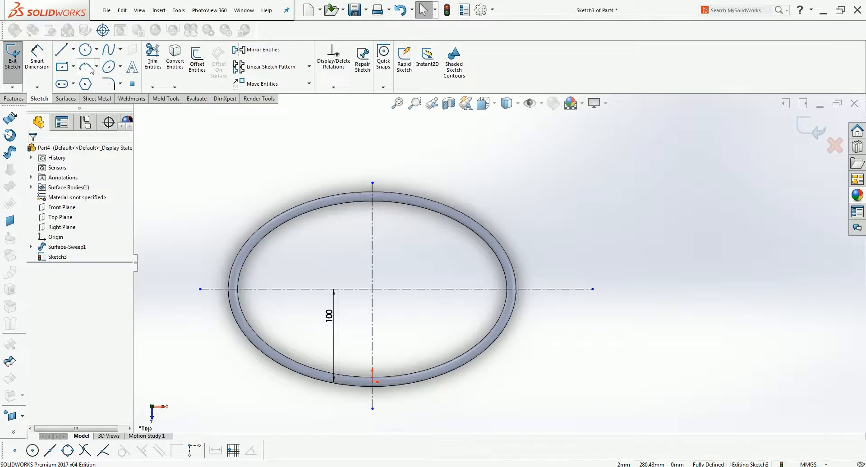
click(439, 372)
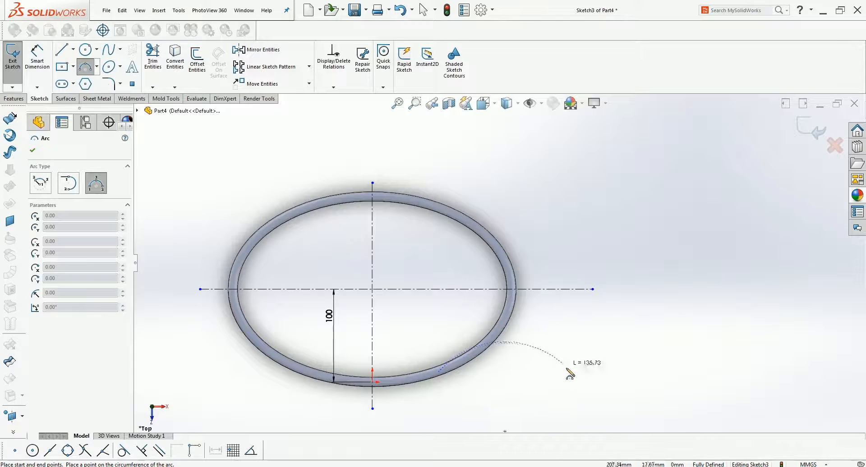
click(585, 372)
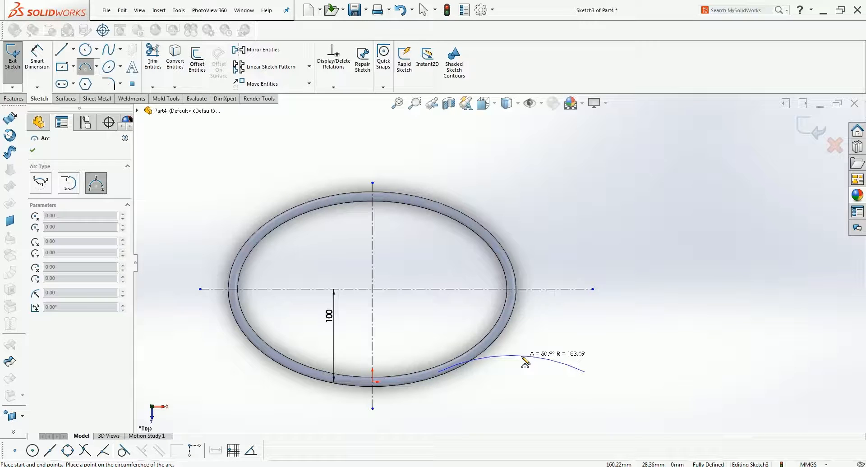
key(Escape)
Sketch a three-point arc of about 91 mm radius from the frame's lower-right side outward, staying below the horizontal centerline
key(Return)
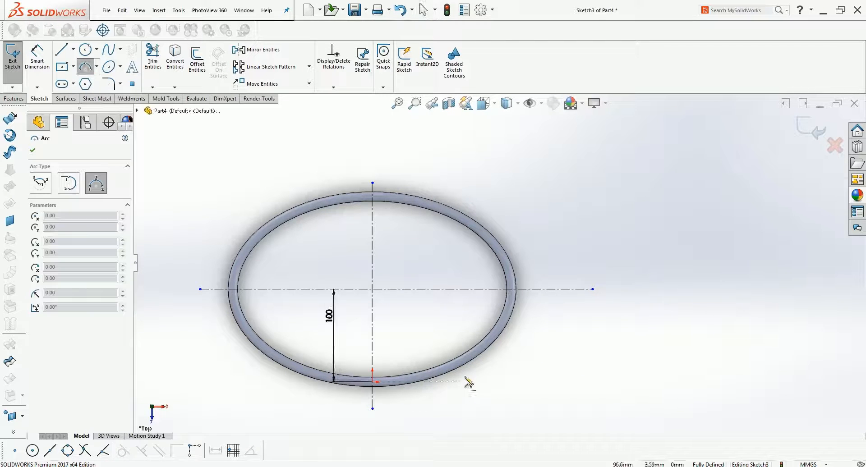
click(472, 355)
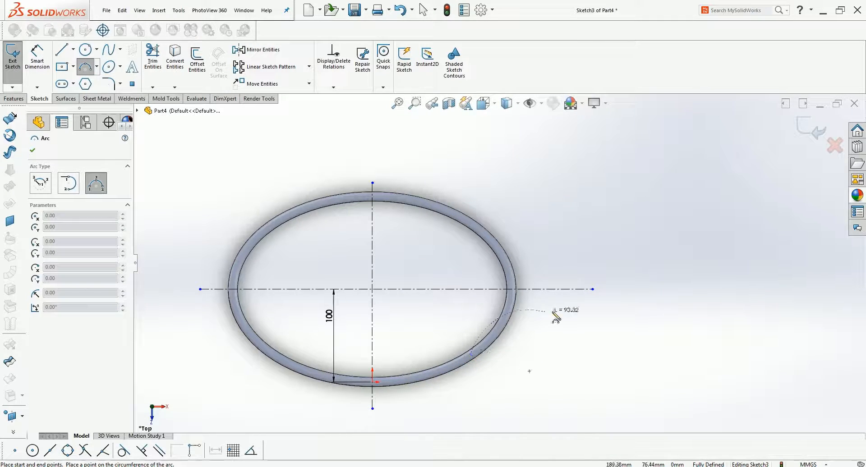
click(582, 311)
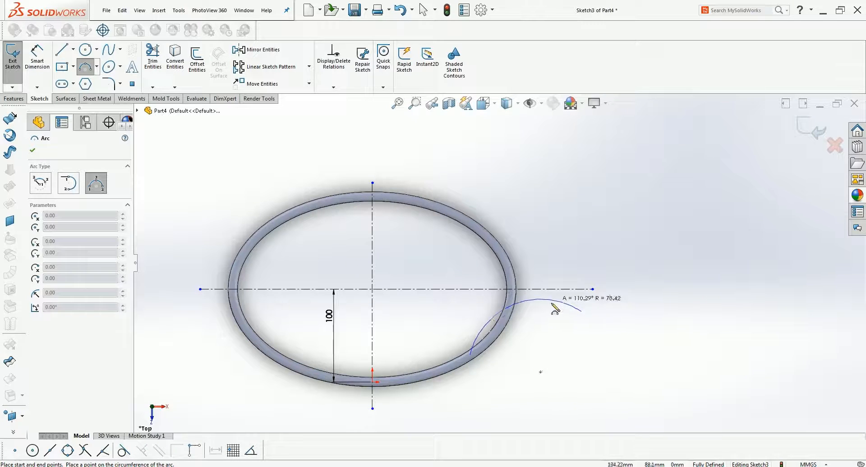
click(548, 306)
key(Escape)
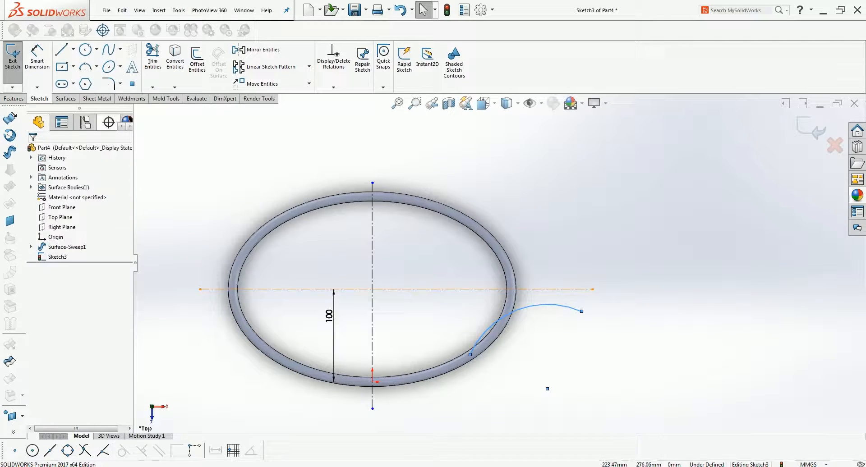
Add a radius dimension to the new arc, accepting its drawn size
click(41, 58)
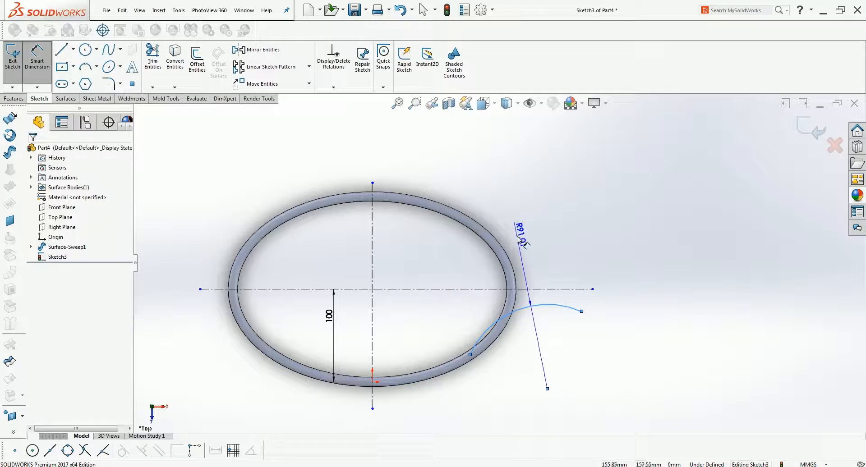
click(519, 241)
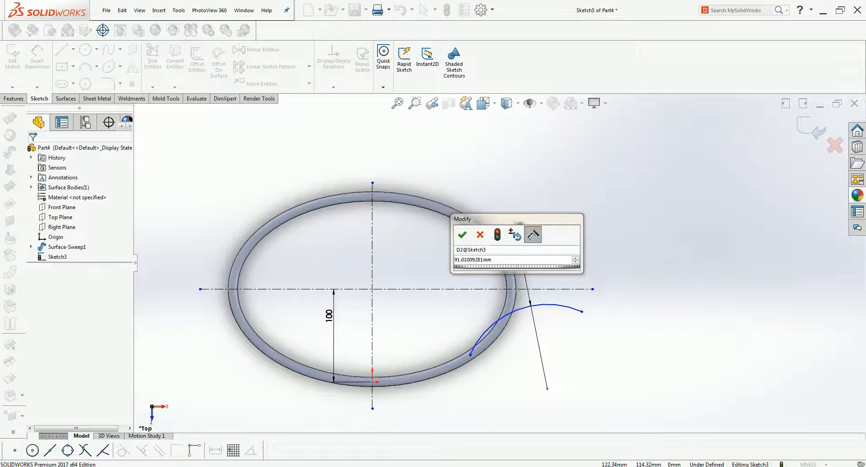
click(523, 361)
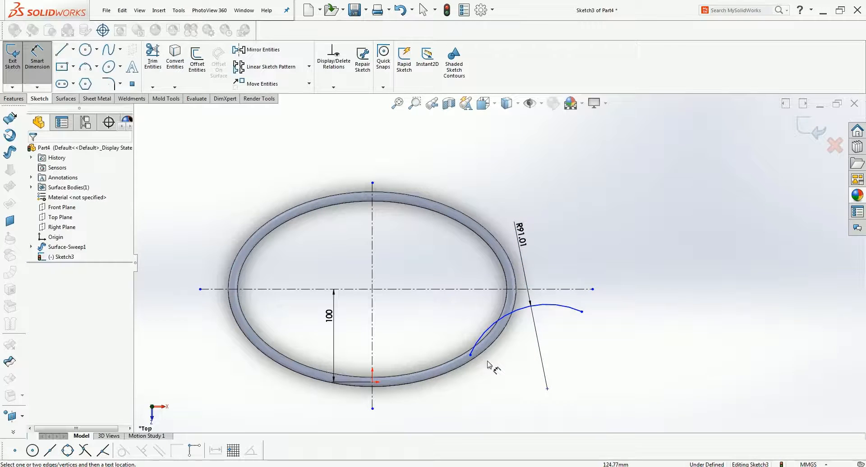
Dimension the horizontal distance from the vertical centerline to the new arc's inner endpoint at 125 mm
click(470, 355)
click(373, 339)
click(387, 410)
text(125)
key(Return)
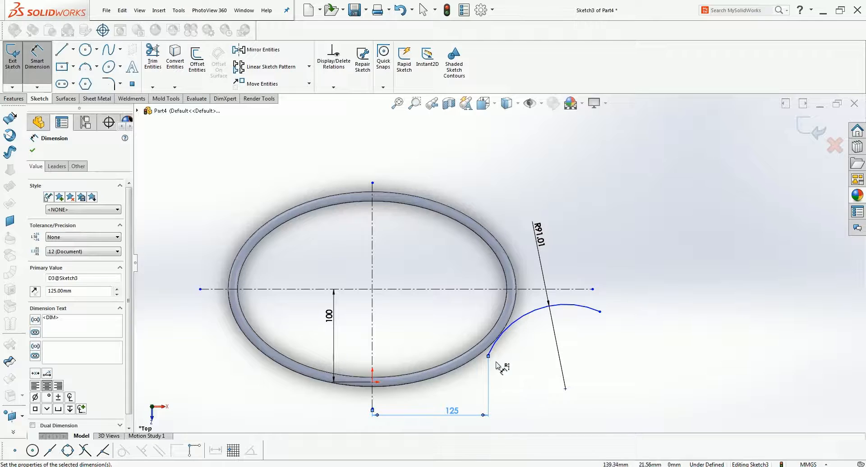
Set the new arc's radius to 200 mm
click(543, 242)
text(200)
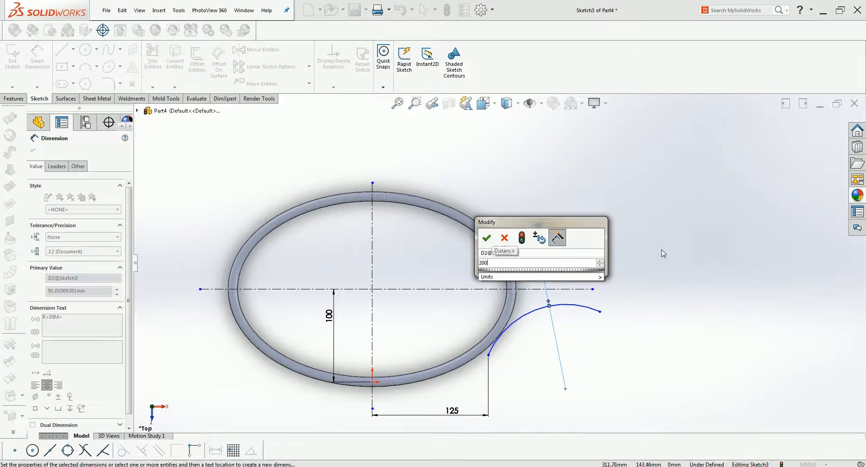
key(Return)
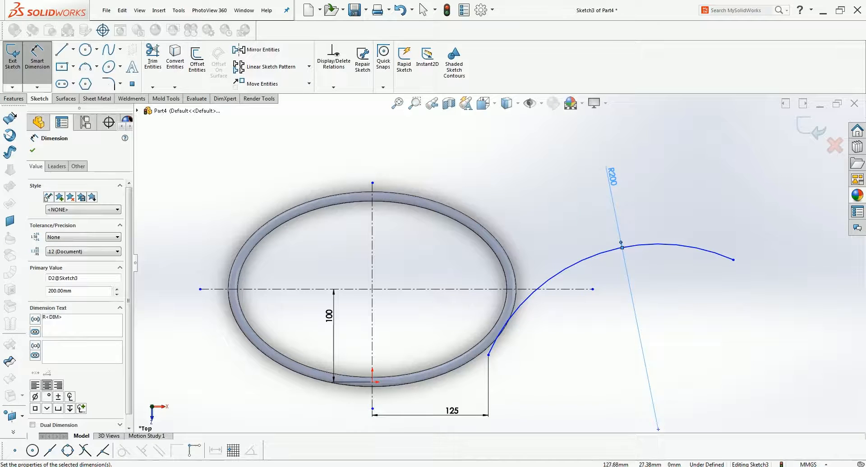
Dimension the vertical distance from the origin to the arc's inner endpoint at 25 mm
click(489, 355)
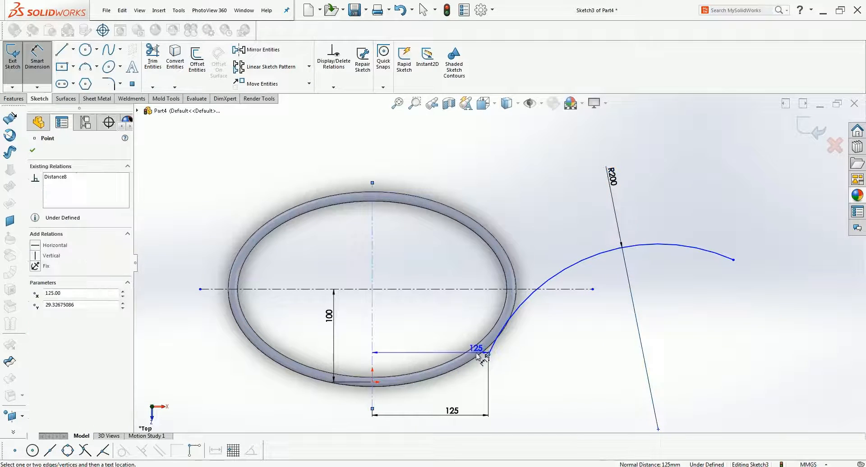
click(372, 382)
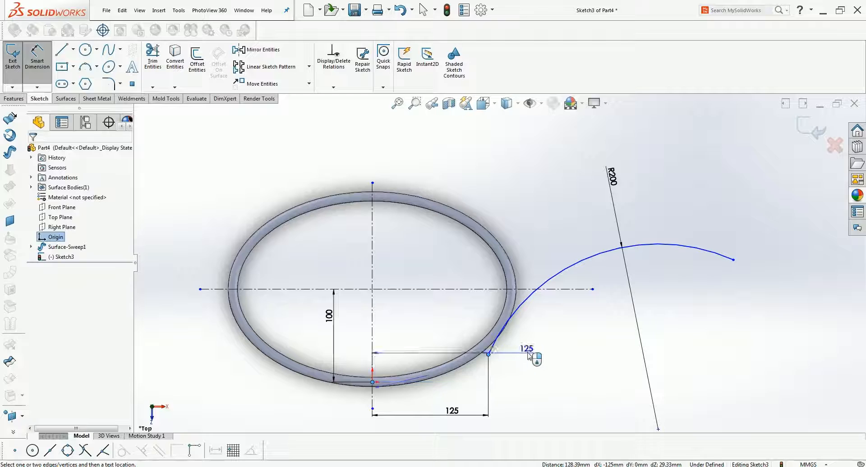
click(512, 358)
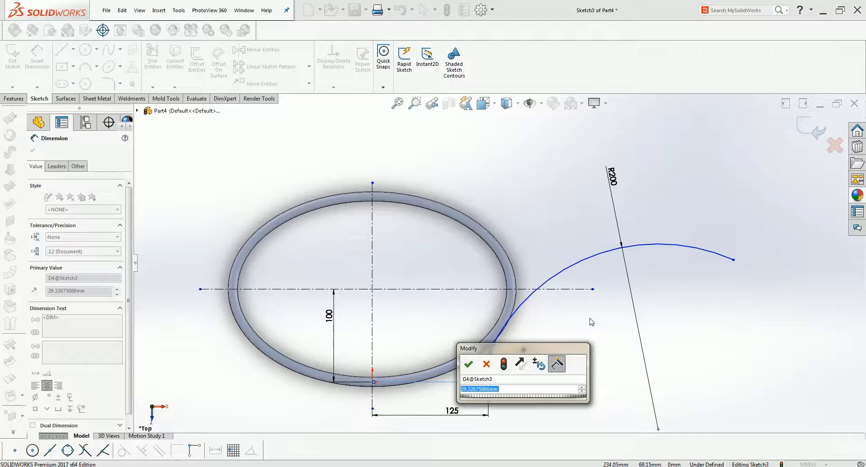
text(25)
key(Return)
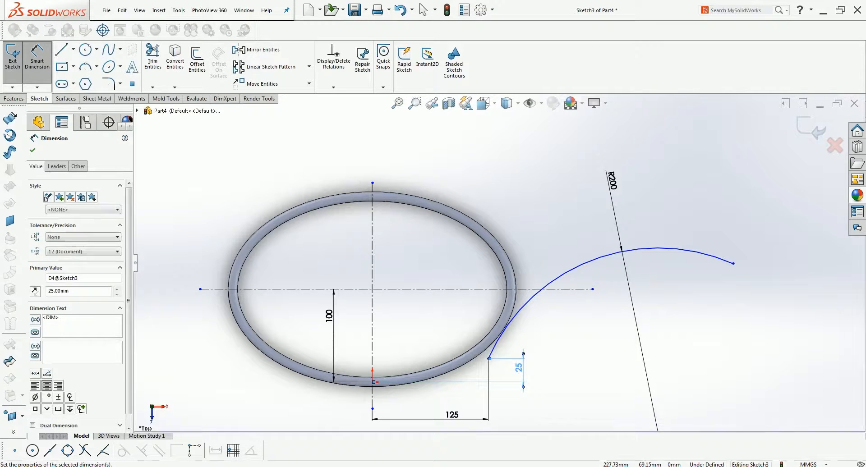
Try values of 32 mm and 40 mm for the vertical distance between the origin and the arc's inner endpoint
double_click(523, 370)
text(32)
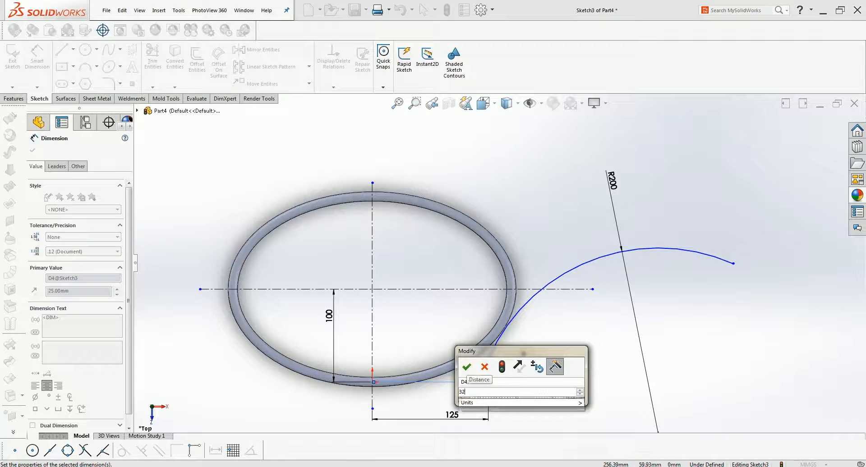
key(Return)
double_click(520, 366)
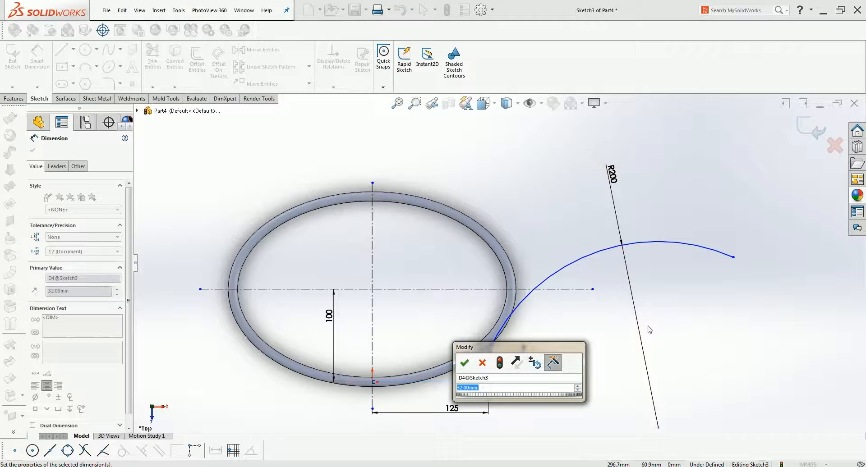
text(40)
key(Return)
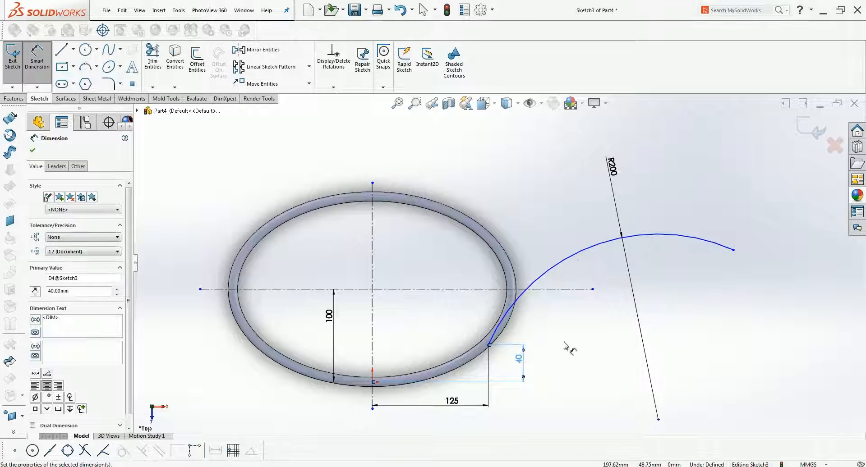
Set the vertical distance from the origin to the arc's inner endpoint to 42 mm
double_click(527, 364)
text(42)
key(Return)
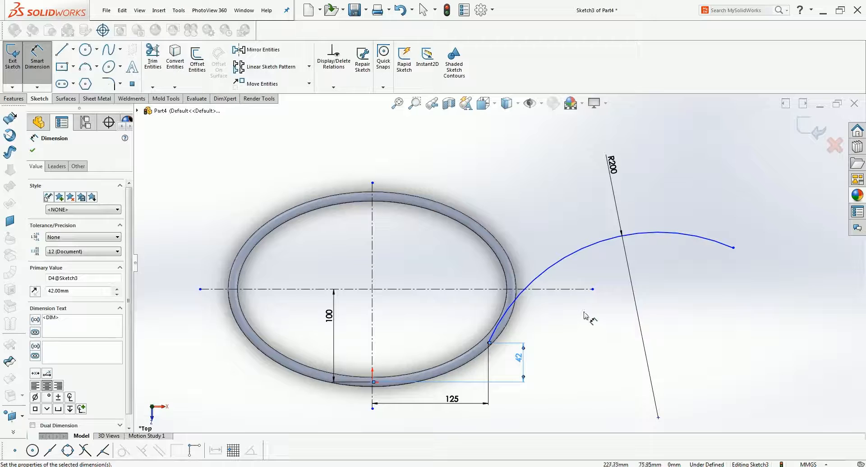
click(574, 326)
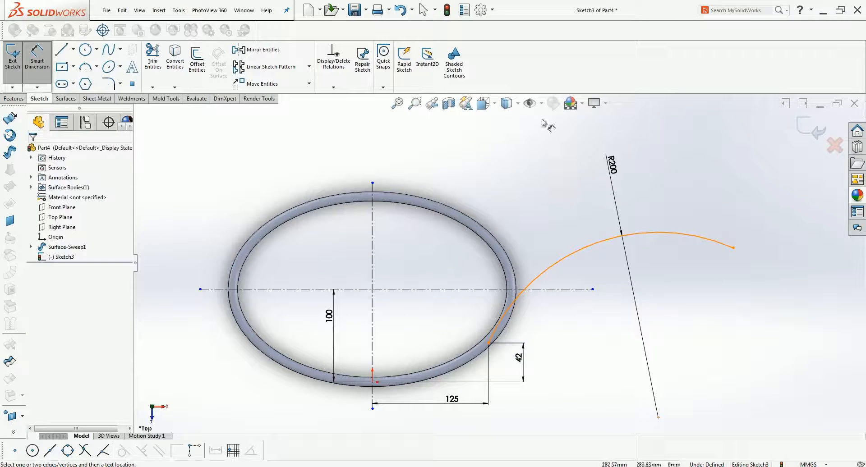
Dimension the horizontal distance between the R200 arc's two endpoints at 100 mm
click(734, 249)
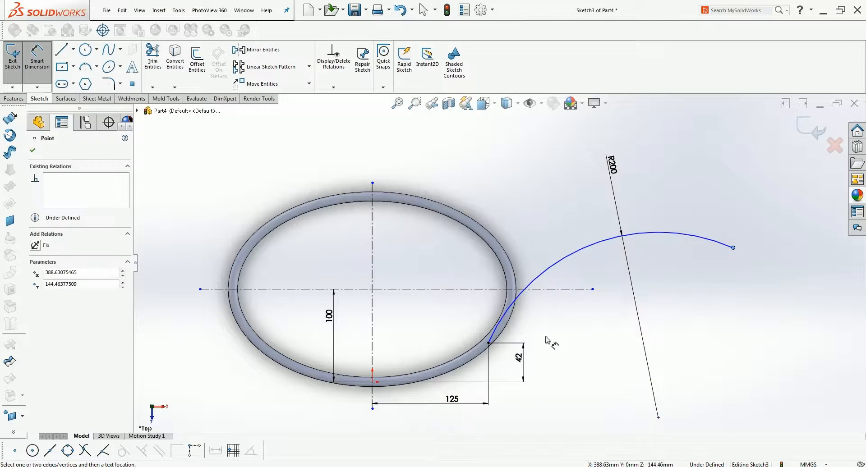
click(489, 344)
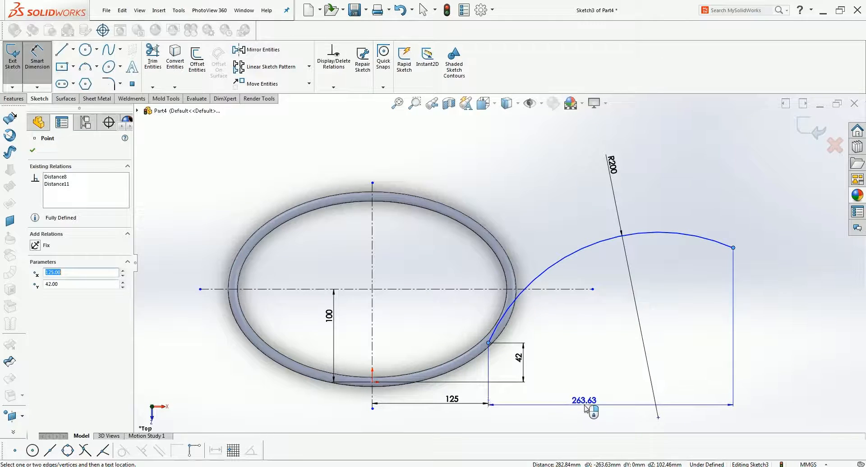
click(589, 393)
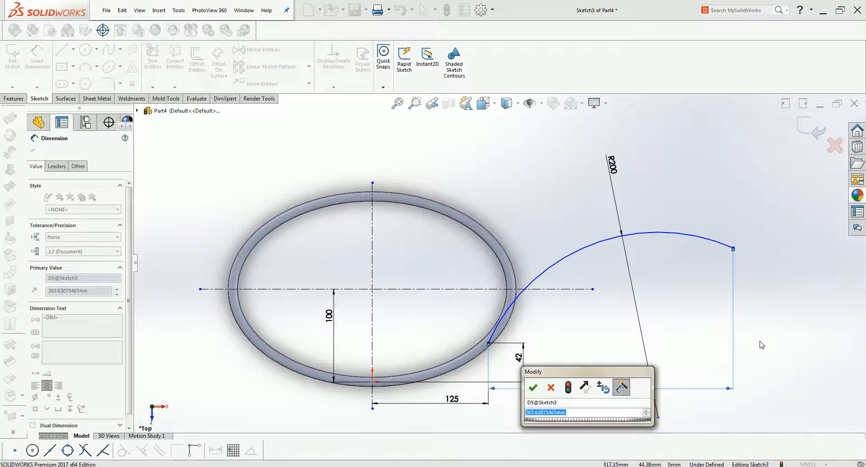
text(100)
key(Return)
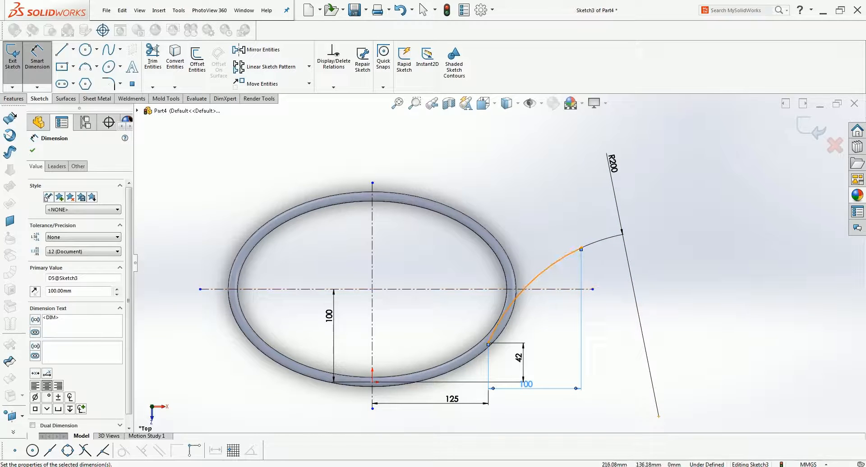
click(597, 261)
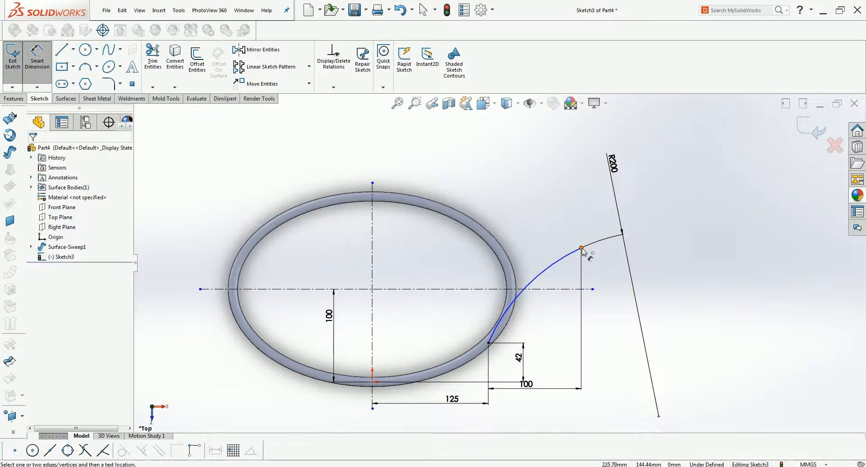
Move the arc's outer endpoint down toward the horizontal centerline, about 87 mm above the origin, to flatten the throat curve
click(581, 248)
key(Escape)
key(Escape)
drag(581, 248, 583, 307)
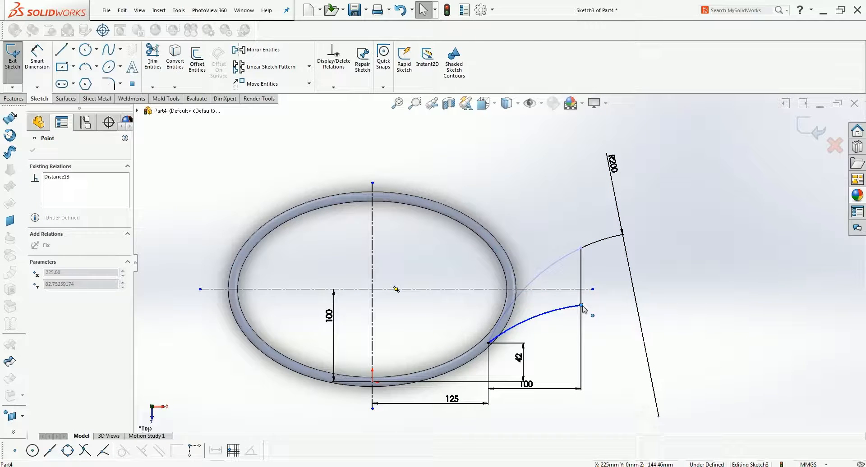
drag(584, 304, 582, 303)
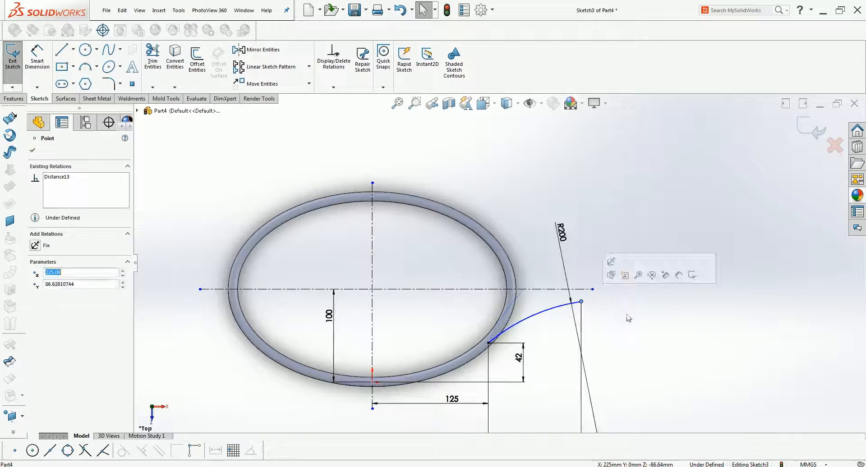
click(669, 306)
Set the horizontal distance between the arc's endpoints to 150 mm
scroll(605, 338, up, 3)
click(515, 363)
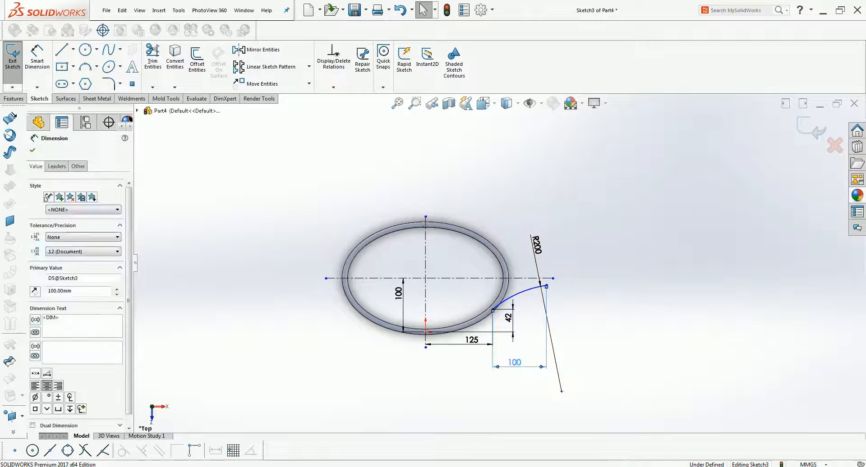
double_click(514, 363)
text(150)
key(Return)
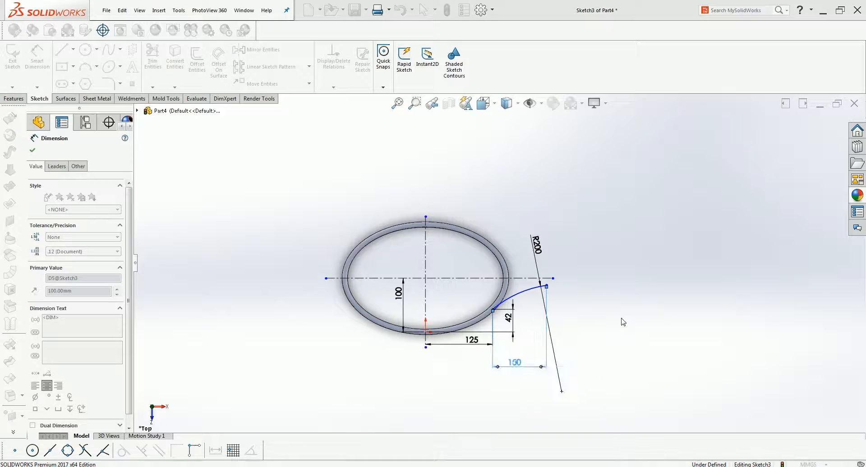
click(657, 400)
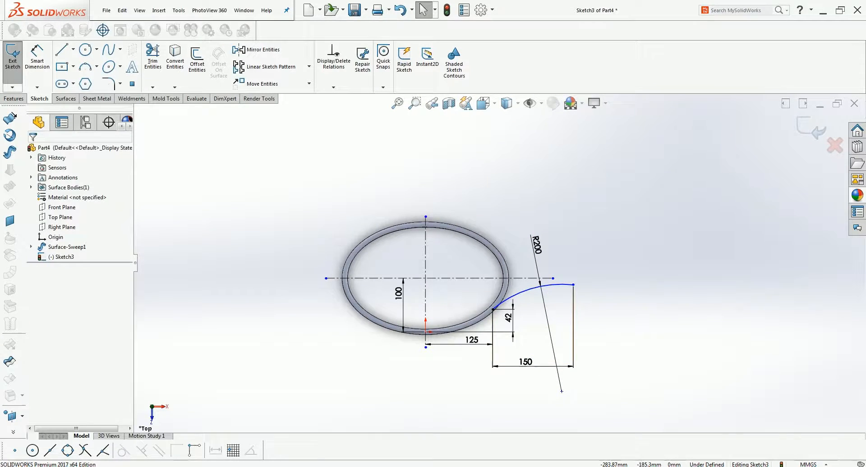
Check the racket's lengths in the PDF drawing, and delete the horizontal dimension between the arc's endpoints
key(alt+Tab)
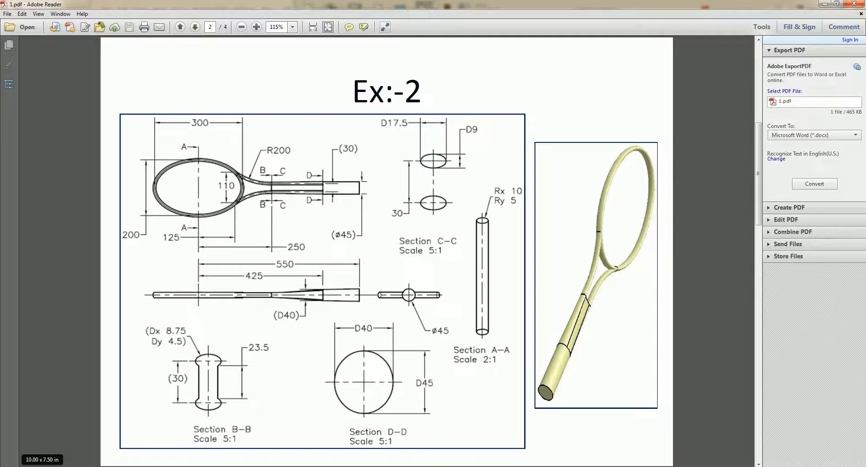
key(alt+Tab)
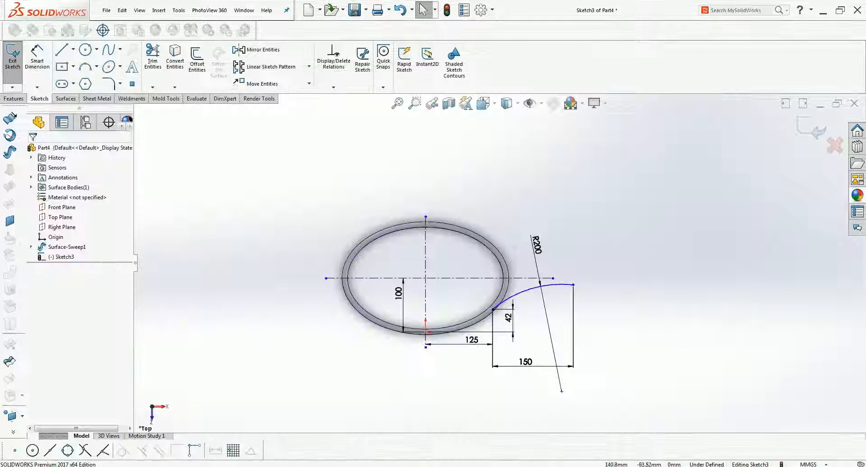
click(530, 367)
right_click(530, 366)
click(548, 372)
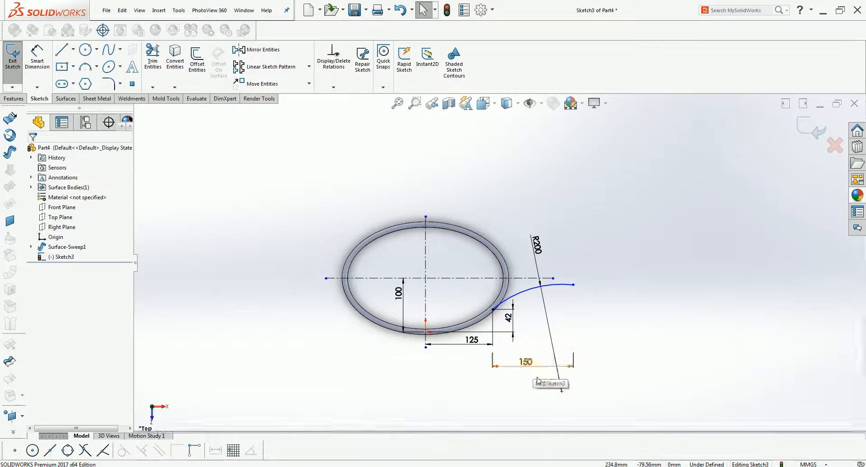
Dimension the horizontal distance from the origin to the arc's outer endpoint at 250 mm
click(37, 57)
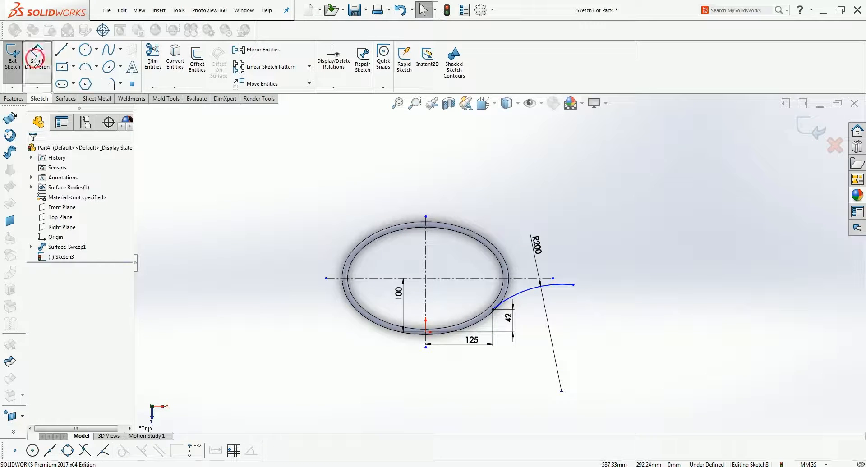
click(425, 333)
click(573, 285)
click(501, 397)
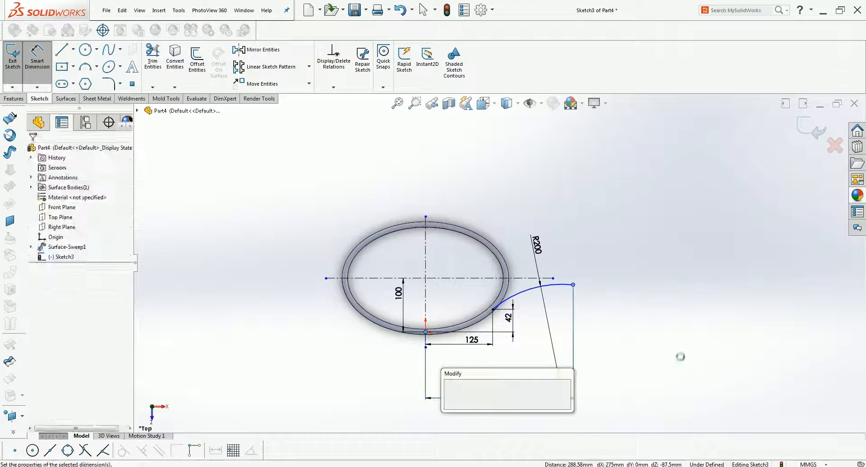
text(250)
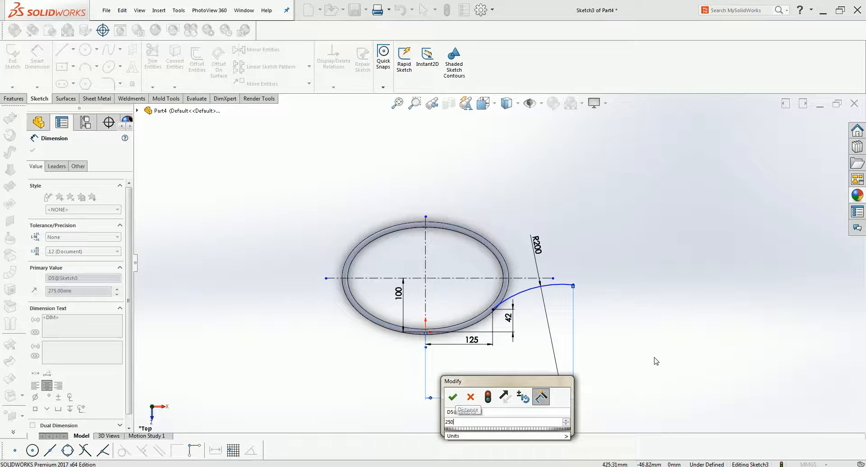
key(Return)
click(638, 293)
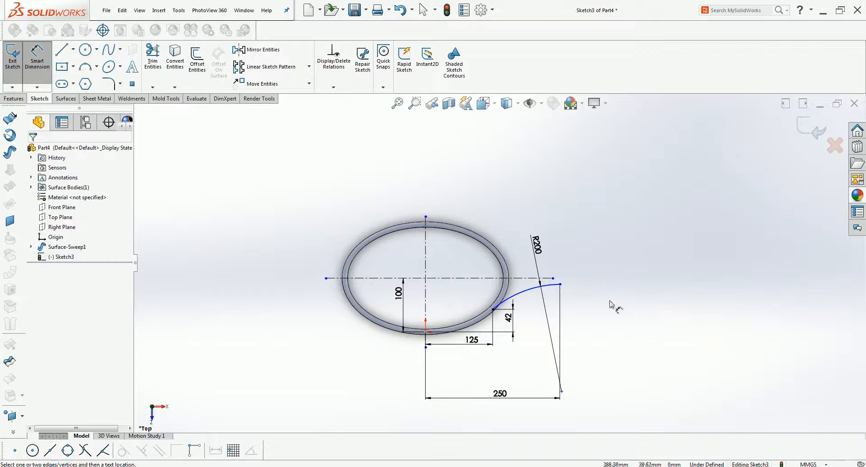
Dimension the vertical distance from the arc's centre to the ellipse's horizontal centerline at its current value, and finish the sketch
scroll(604, 302, down, 2)
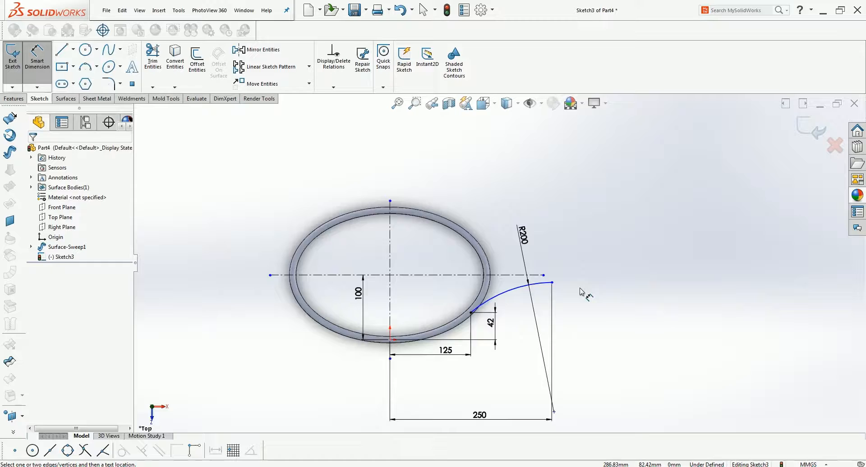
click(494, 290)
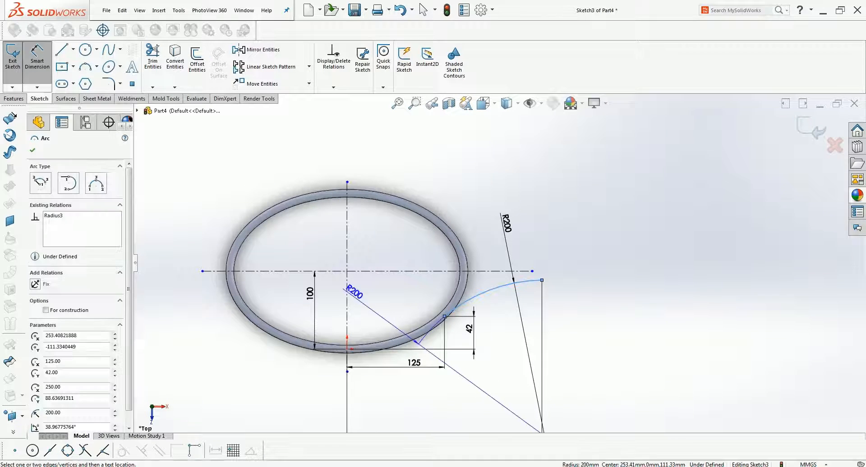
click(359, 271)
click(427, 291)
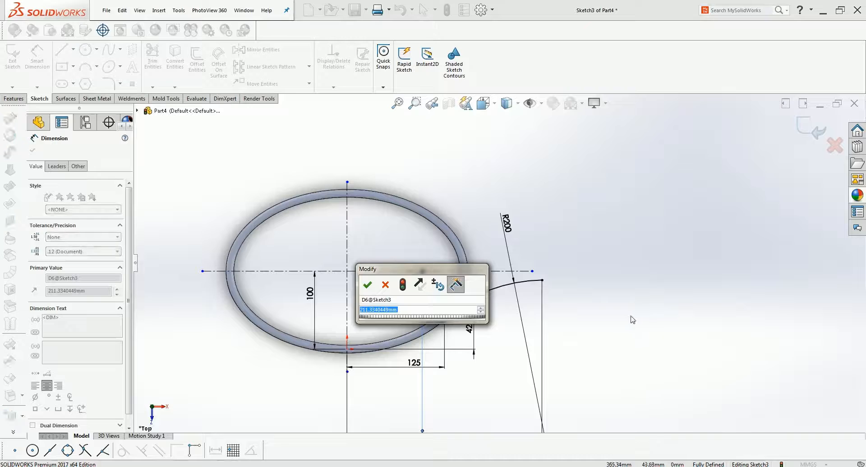
key(Return)
click(606, 326)
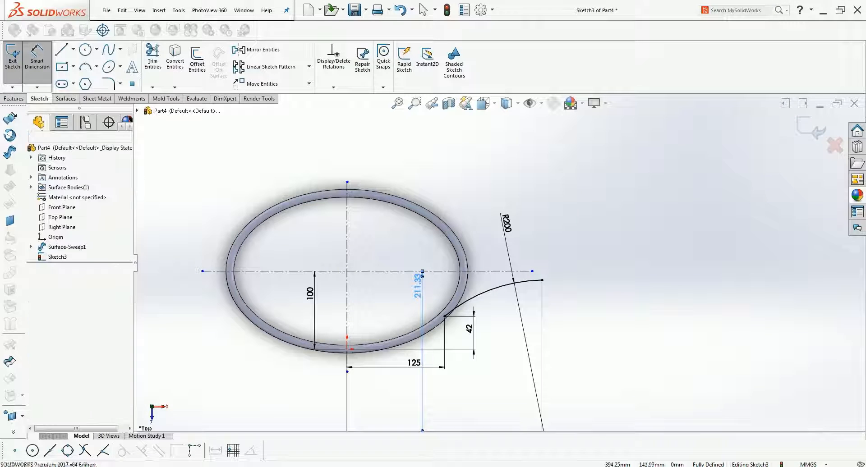
click(814, 133)
Create a reference plane perpendicular to the throat arc through its inner endpoint at the frame
mouse_move(385, 417)
middle_down()
mouse_move(352, 305)
mouse_move(516, 331)
mouse_move(522, 363)
mouse_move(525, 356)
middle_up()
click(582, 263)
scroll(460, 327, down, 2)
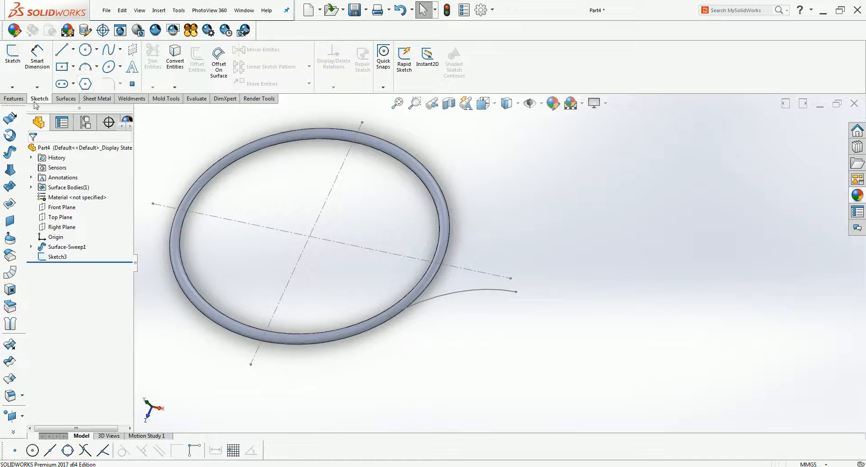
click(13, 98)
click(388, 88)
click(396, 98)
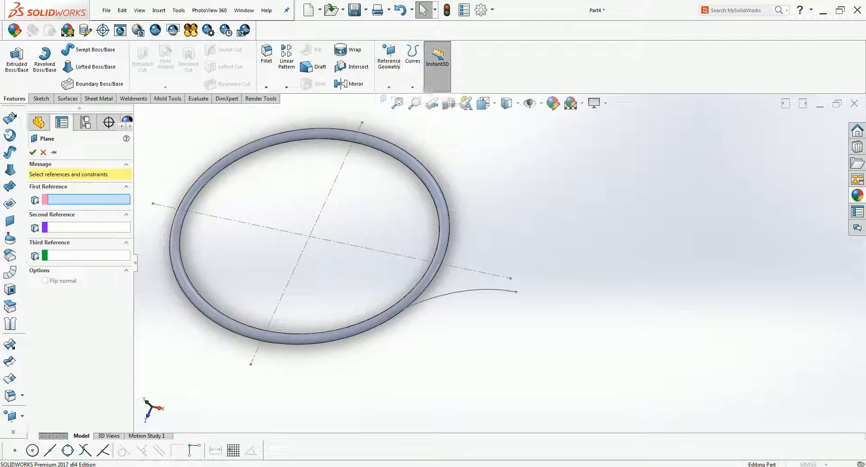
click(444, 300)
click(389, 316)
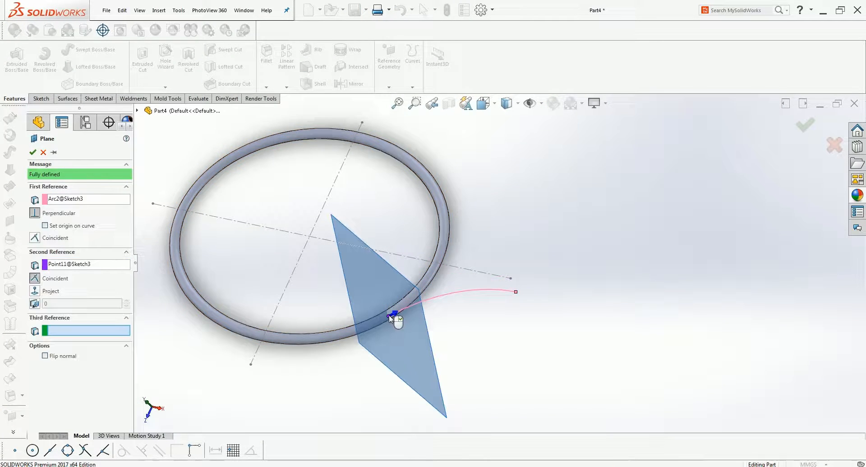
click(32, 153)
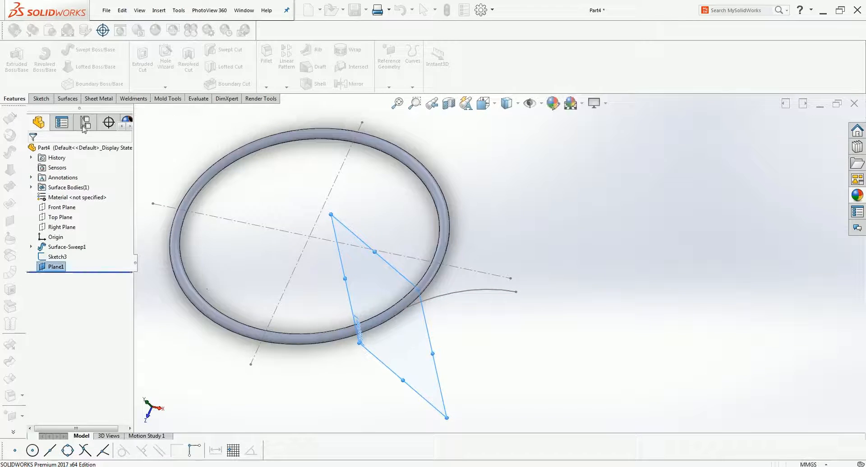
Sketch an ellipse on the new plane, centred on the origin, with radii of about 2.35 mm vertically and 3.5 mm horizontally
click(40, 98)
click(19, 67)
key(space)
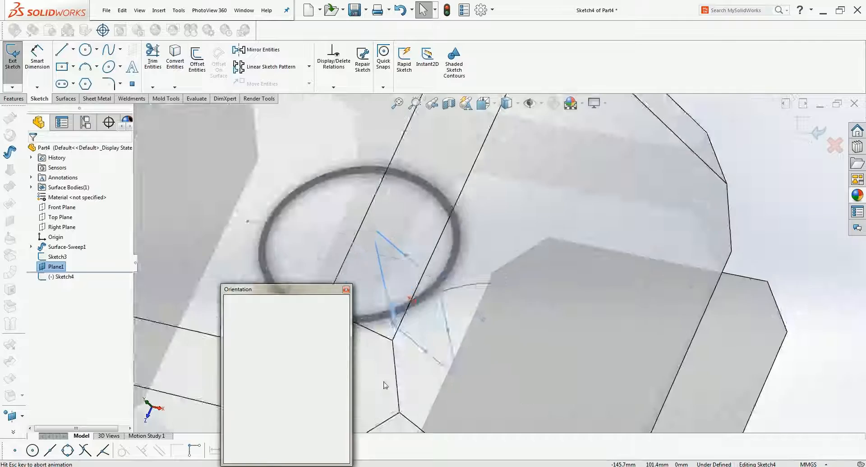
click(340, 360)
scroll(459, 265, down, 5)
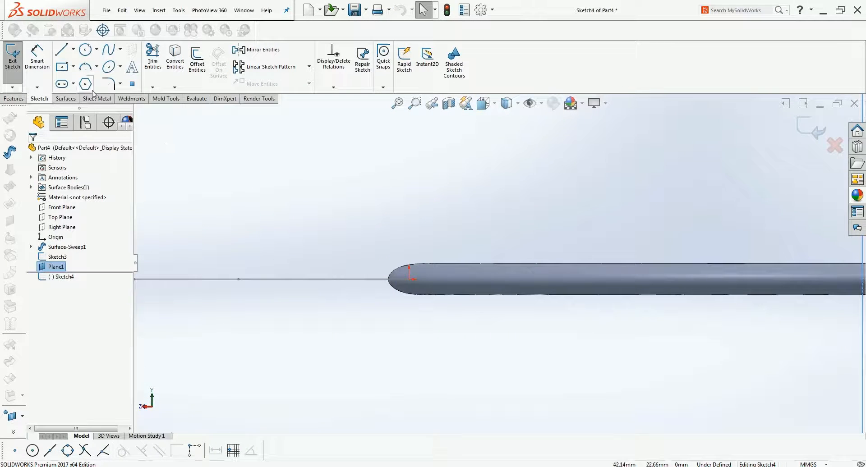
click(108, 70)
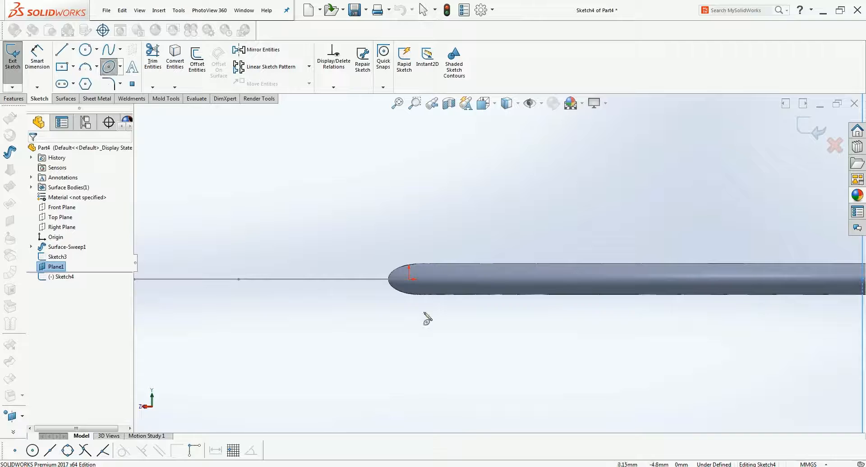
click(409, 280)
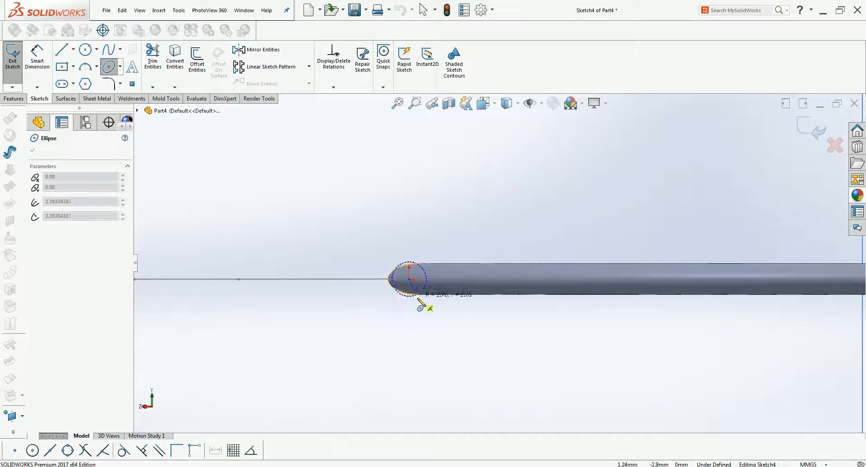
click(419, 292)
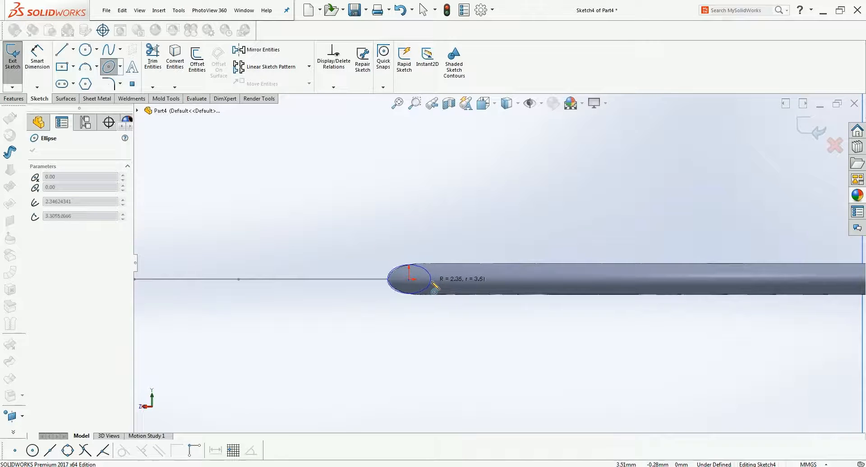
click(434, 289)
key(Escape)
Dimension the ellipse's minor axis at 5 mm between its upper and lower points
key(d)
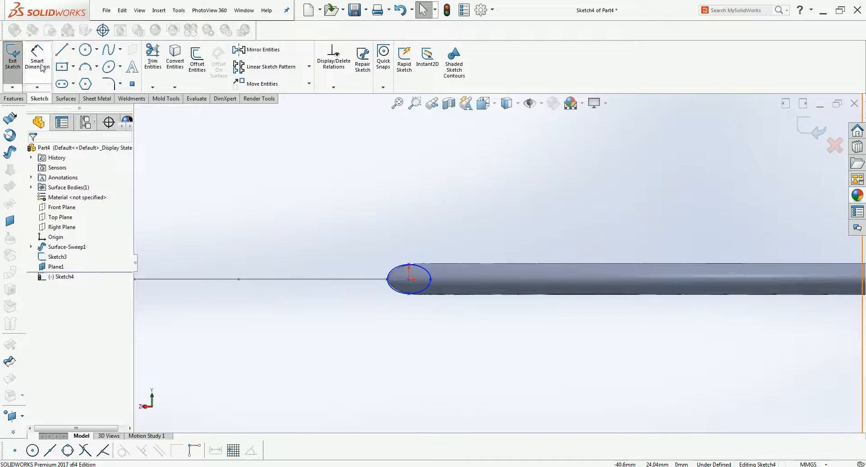
click(409, 265)
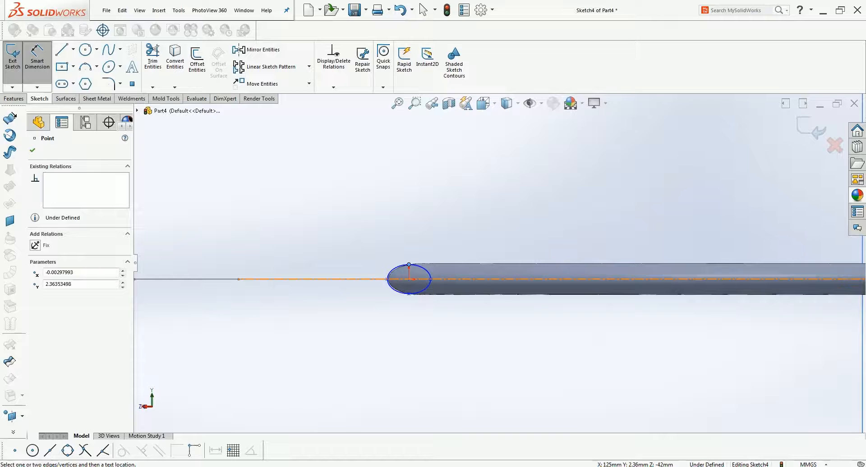
click(409, 294)
click(333, 241)
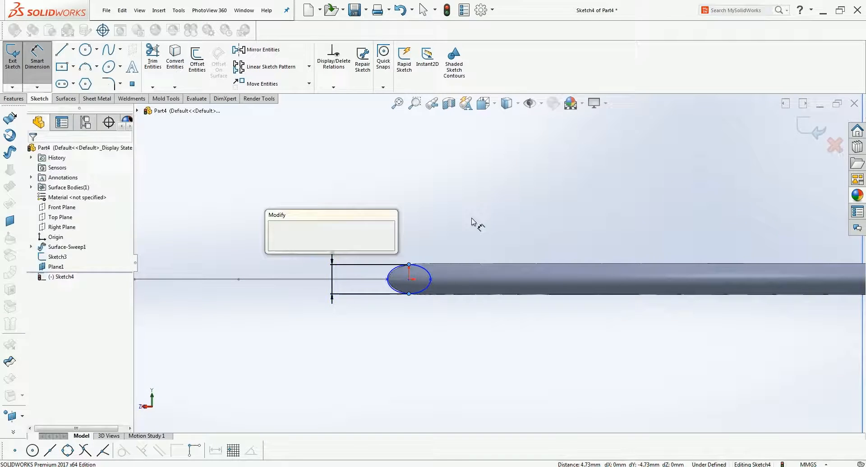
text(5)
key(Return)
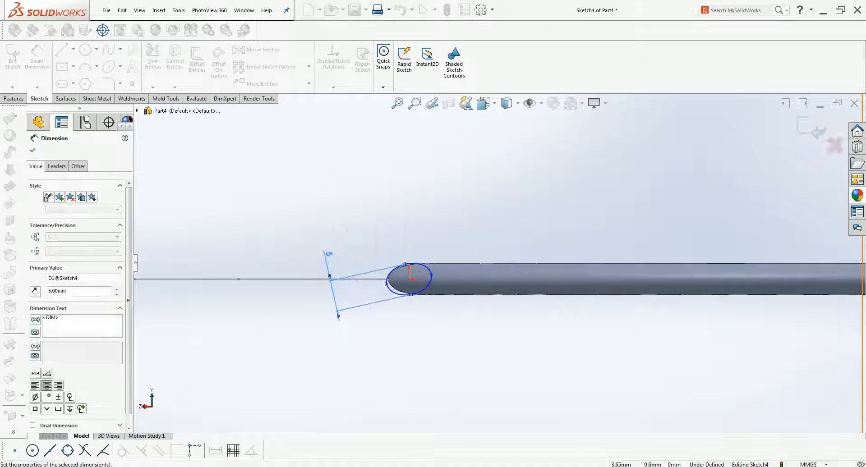
Dimension the ellipse's major axis at 10 mm between its two side points
click(387, 284)
click(432, 274)
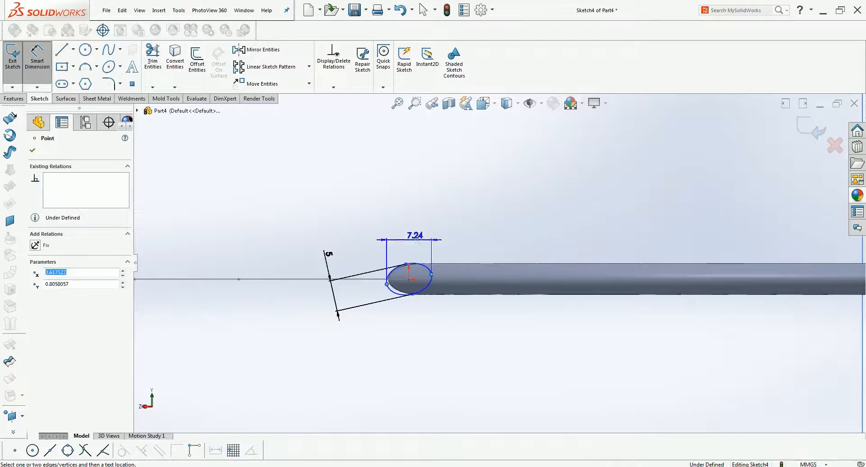
click(418, 222)
text(10)
key(Return)
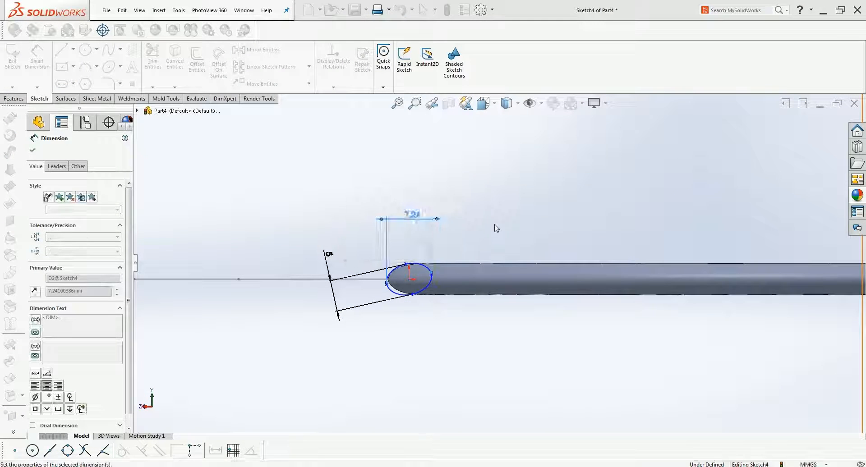
click(377, 288)
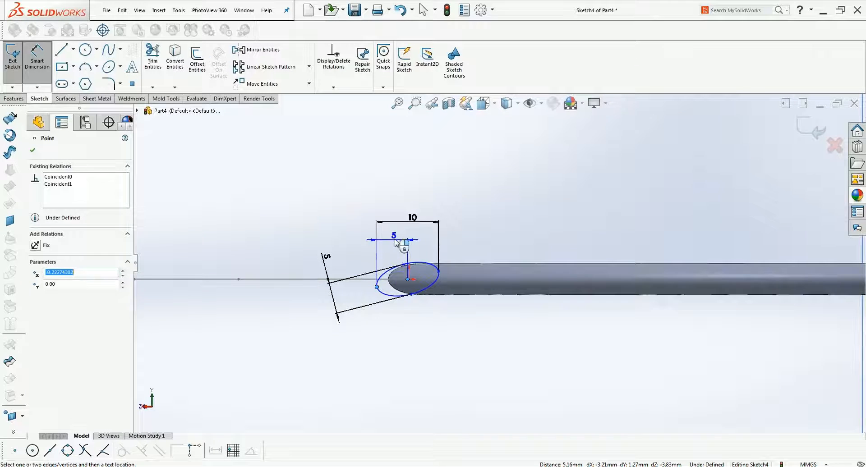
key(Escape)
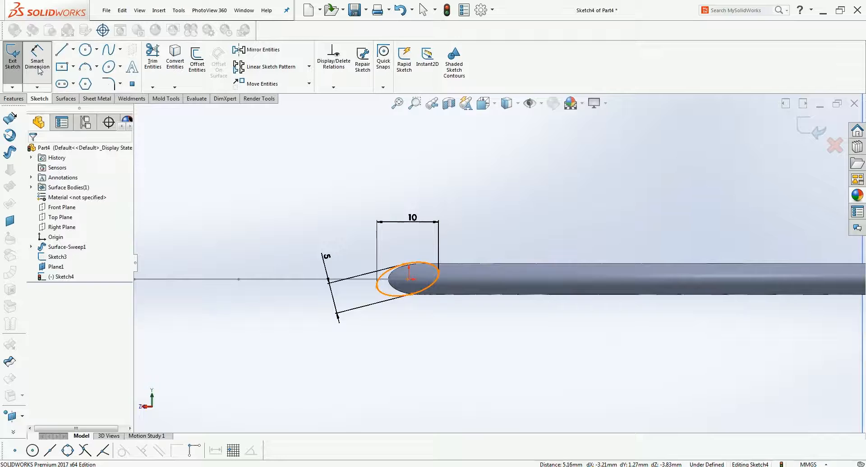
scroll(397, 280, down, 6)
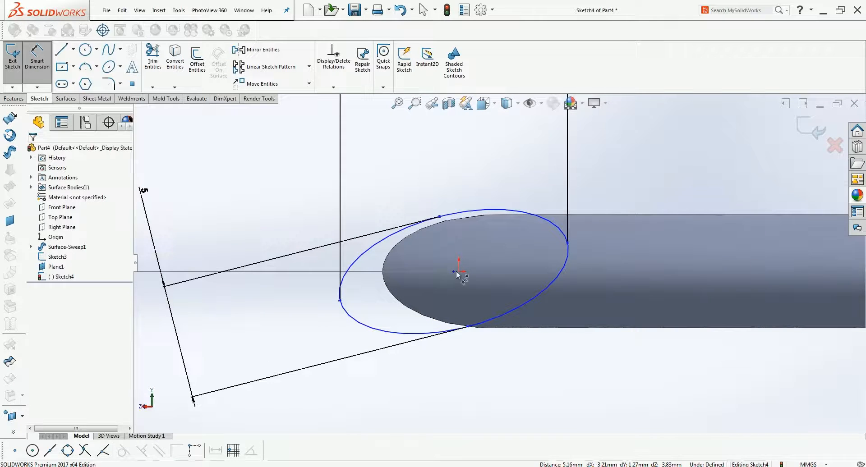
click(454, 273)
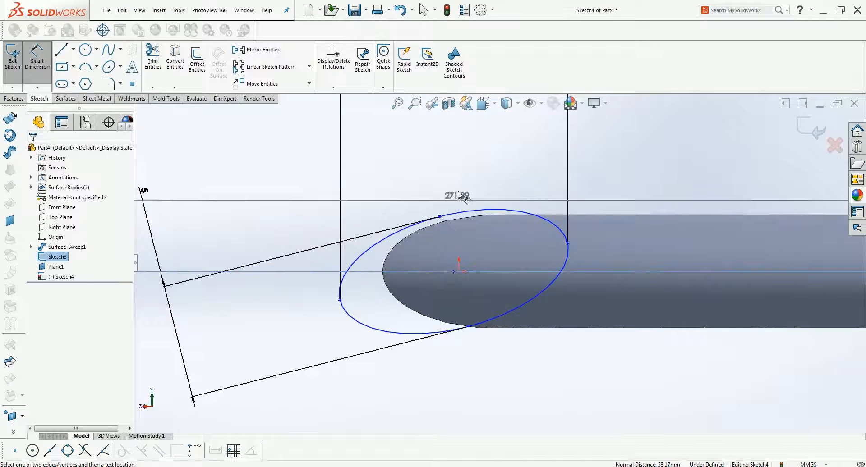
key(Escape)
key(Escape)
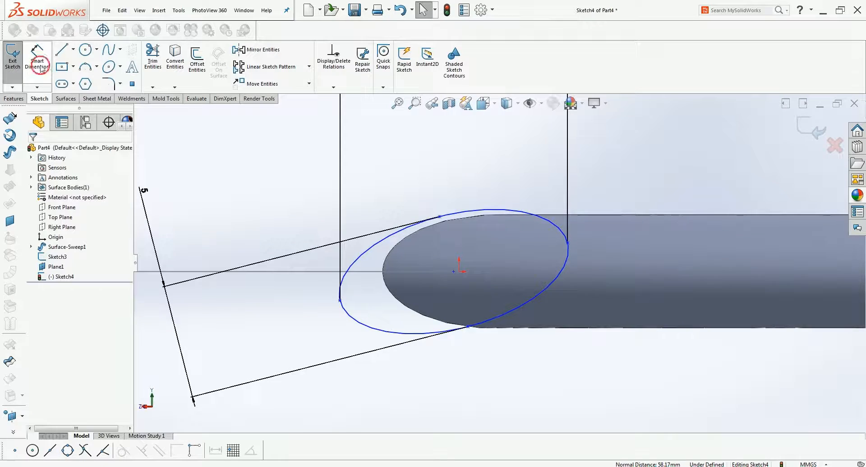
click(40, 68)
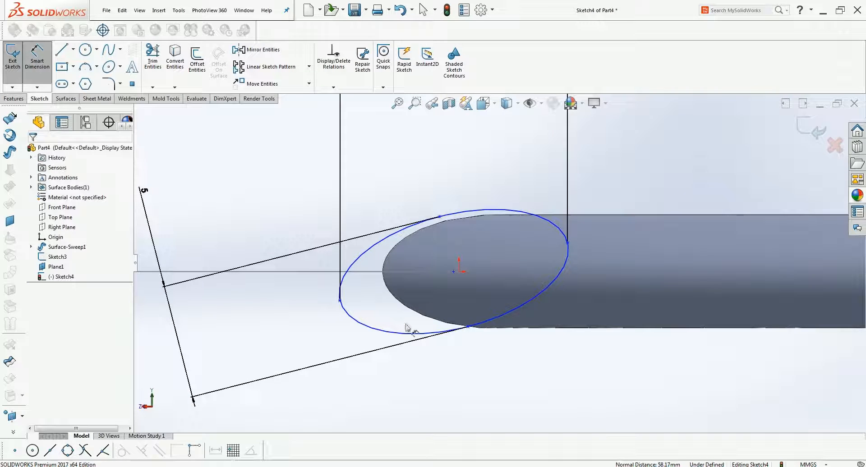
click(453, 273)
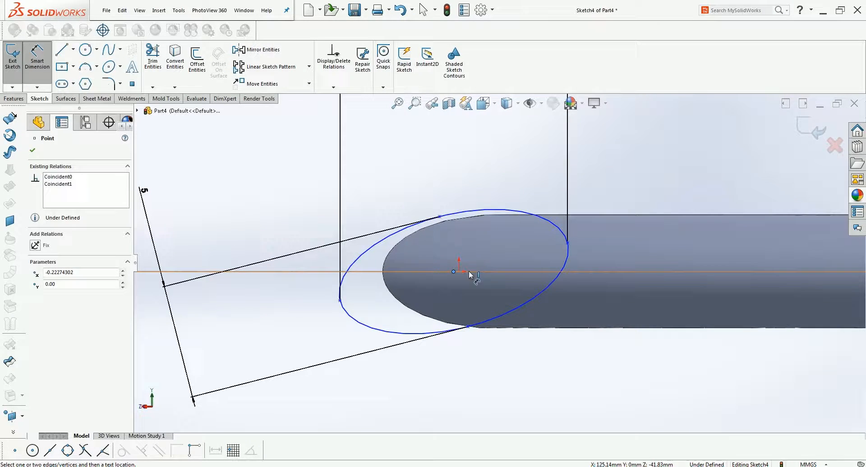
click(466, 272)
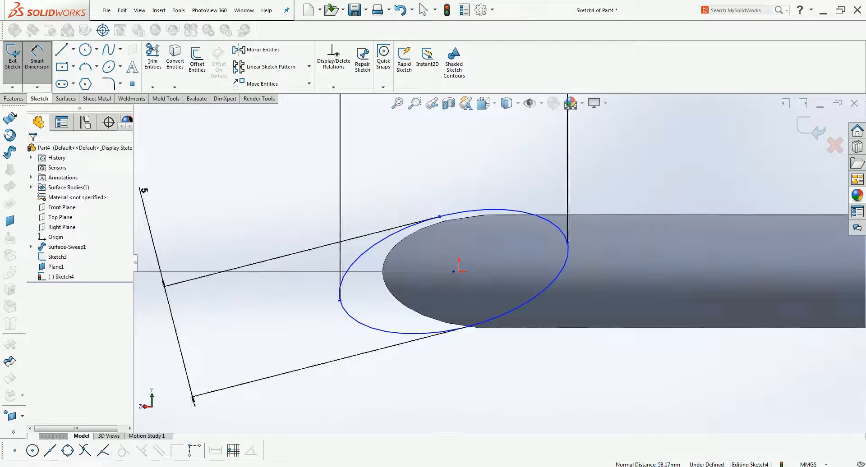
Dimension the vertical distance between the ellipse's outer side point and the horizontal centerline at 0 mm, and finish the sketch
click(340, 300)
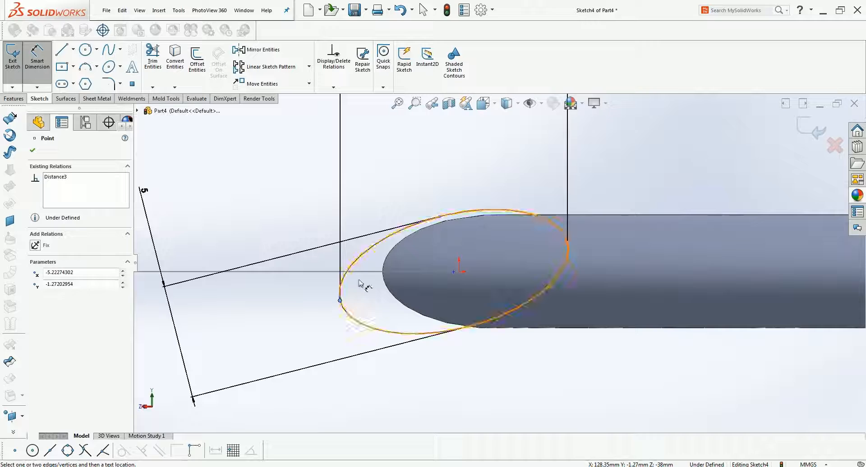
click(465, 271)
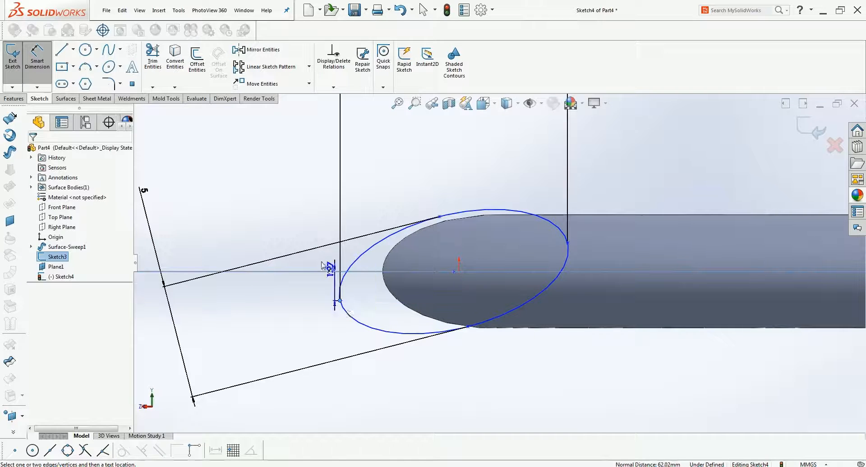
click(283, 217)
key(Return)
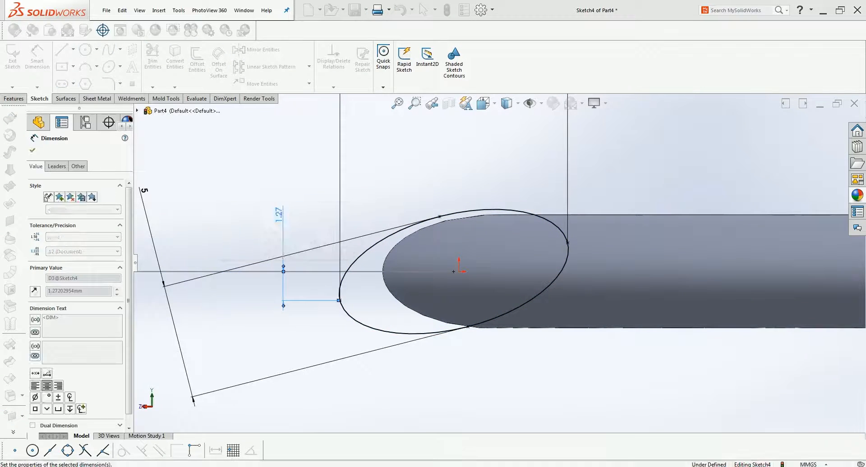
scroll(481, 280, up, 10)
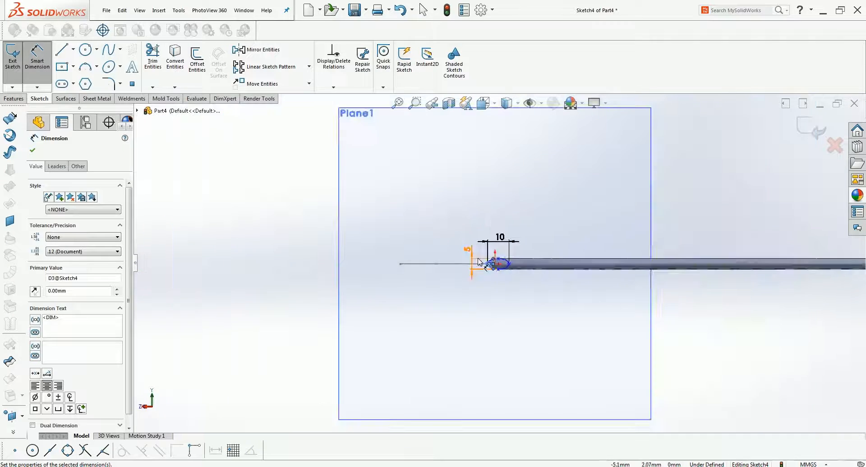
scroll(478, 258, up, 2)
click(664, 296)
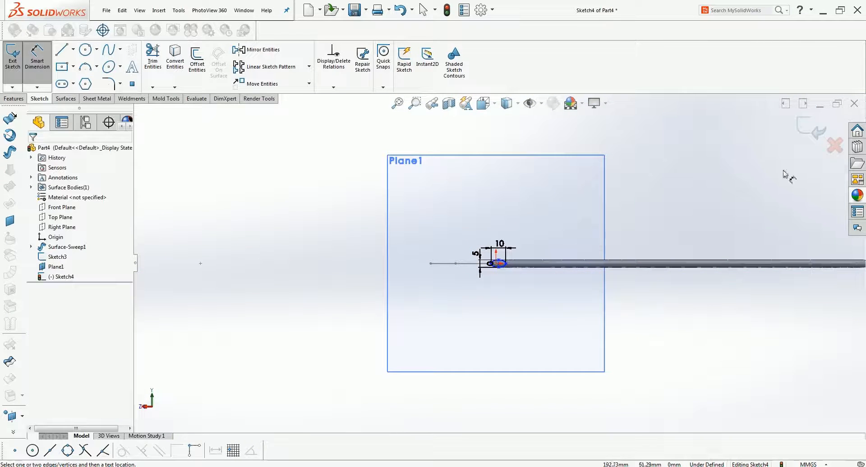
click(807, 140)
Create a swept surface from the ellipse profile along the throat arc, with path-tangent start and end
mouse_move(454, 344)
middle_down()
mouse_move(493, 396)
mouse_move(316, 274)
middle_up()
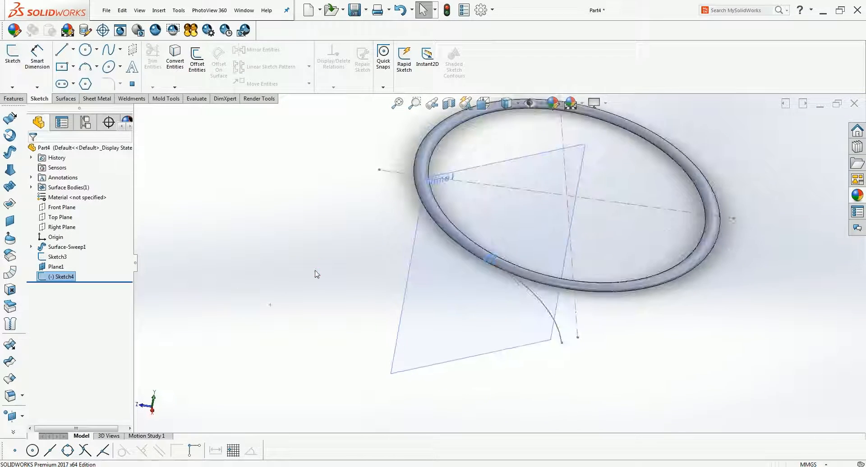
click(320, 281)
middle_drag(340, 315, 344, 342)
scroll(351, 321, down, 1)
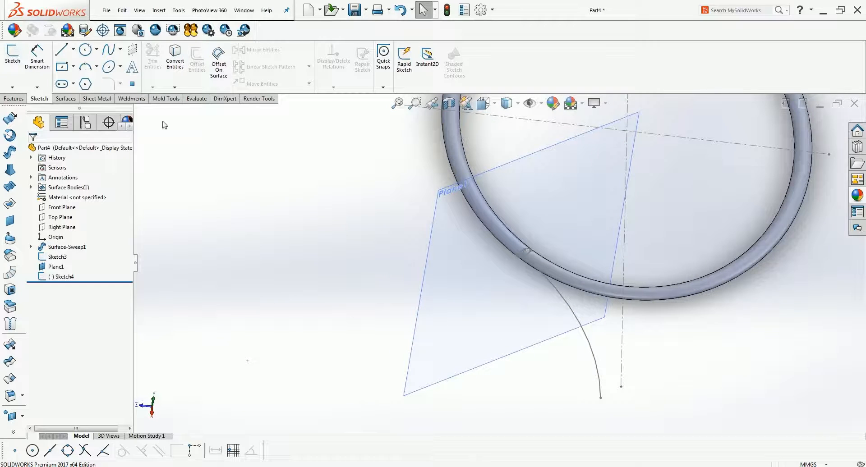
click(66, 99)
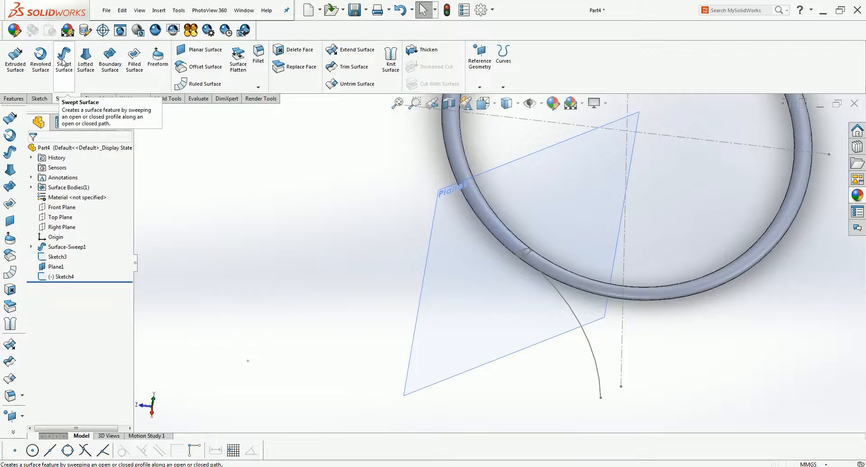
click(65, 58)
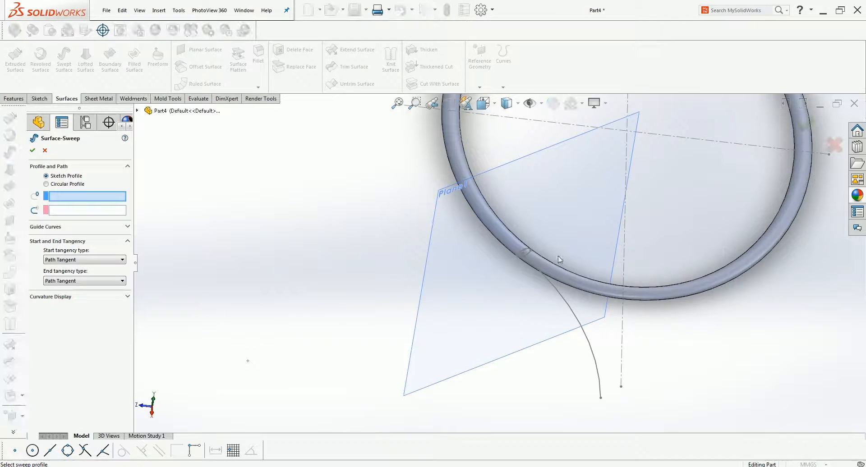
click(547, 282)
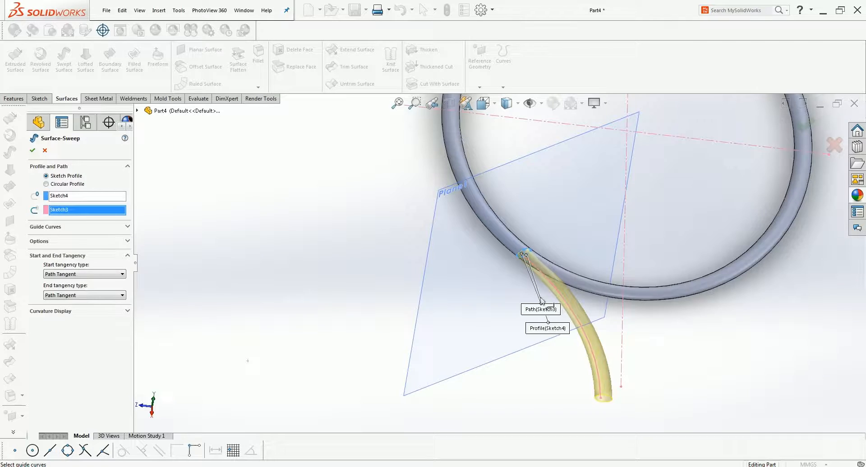
click(33, 151)
Hide the reference plane at the frame end of the throat sweep
click(519, 320)
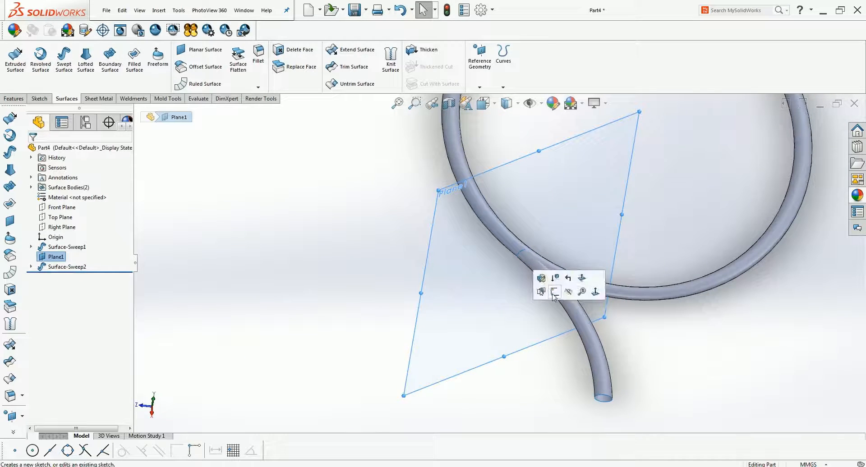
click(554, 292)
middle_drag(568, 290, 538, 340)
scroll(559, 338, up, 2)
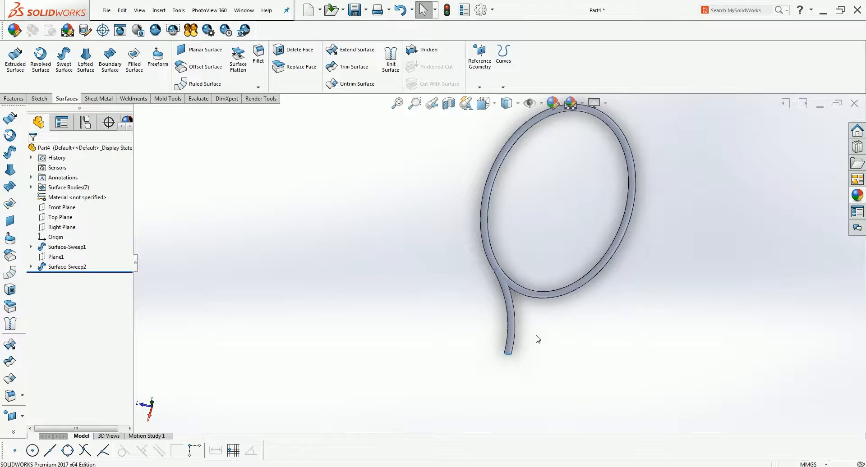
scroll(538, 339, down, 2)
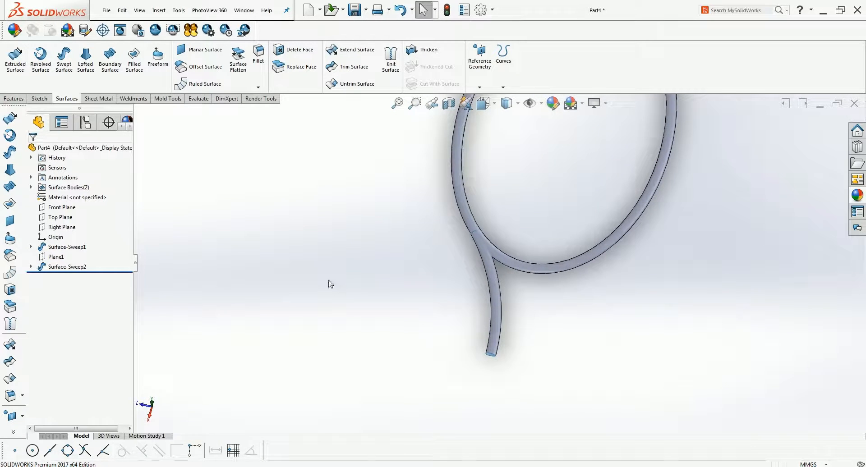
Measure the distance between the Front Plane and the edge of the swept throat, and close the measurement
click(62, 208)
middle_drag(315, 321, 272, 231)
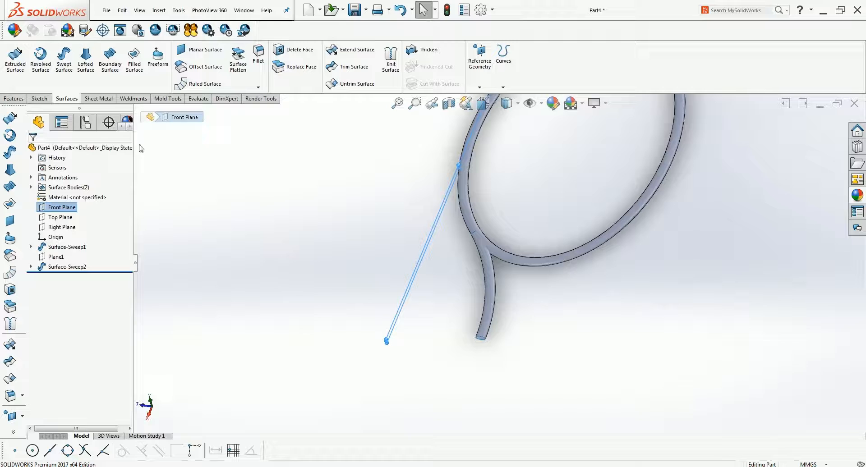
click(208, 100)
middle_drag(310, 316, 302, 294)
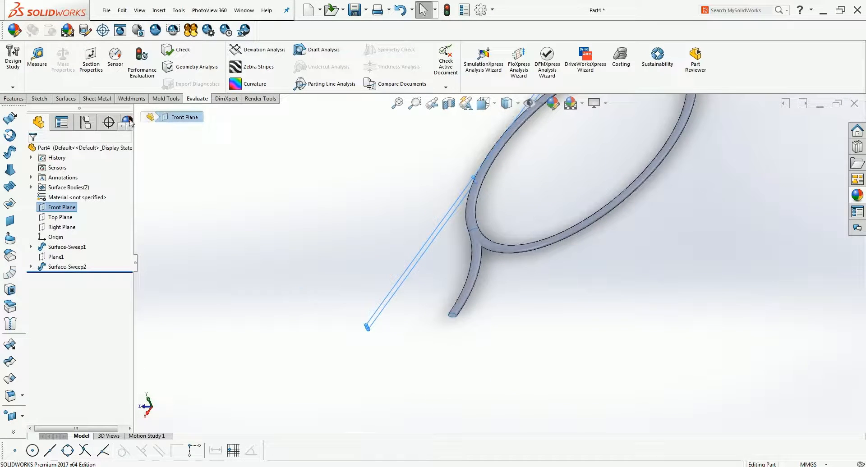
click(38, 56)
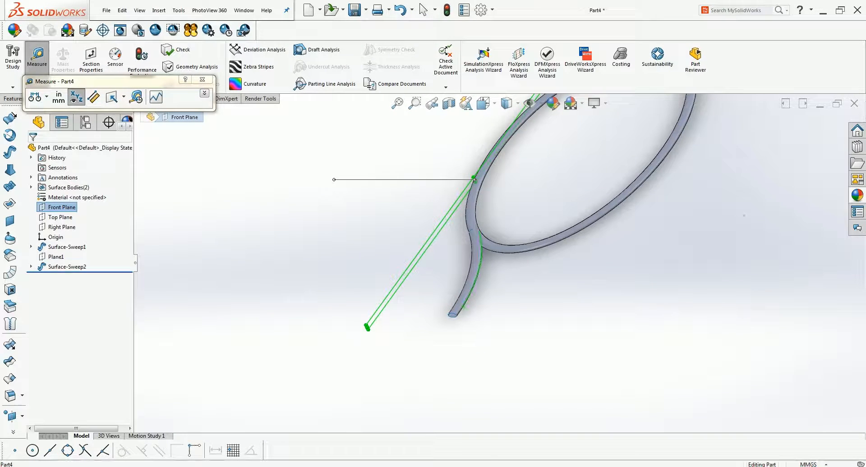
click(465, 310)
middle_drag(460, 353, 481, 353)
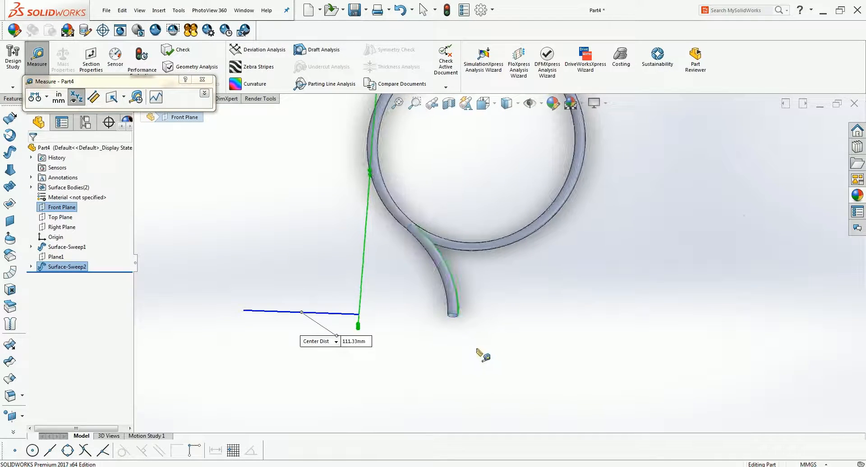
click(202, 80)
middle_drag(329, 278, 310, 278)
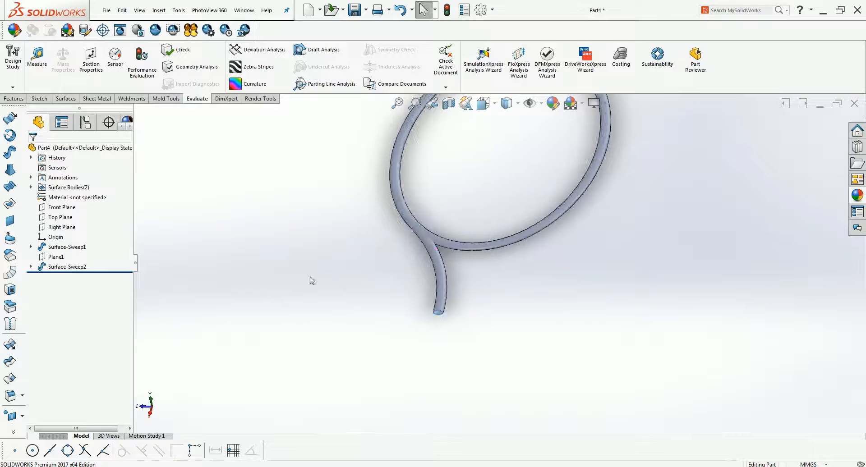
Start a new reference plane with the Front Plane as its first reference
click(19, 100)
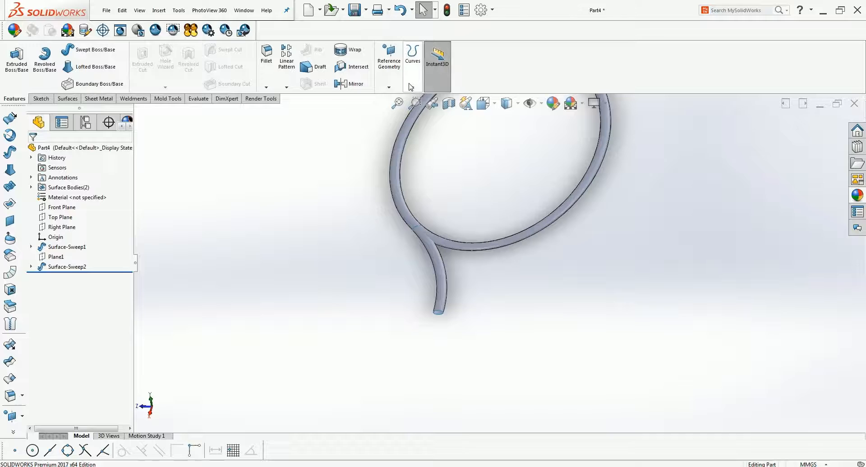
click(389, 87)
click(393, 99)
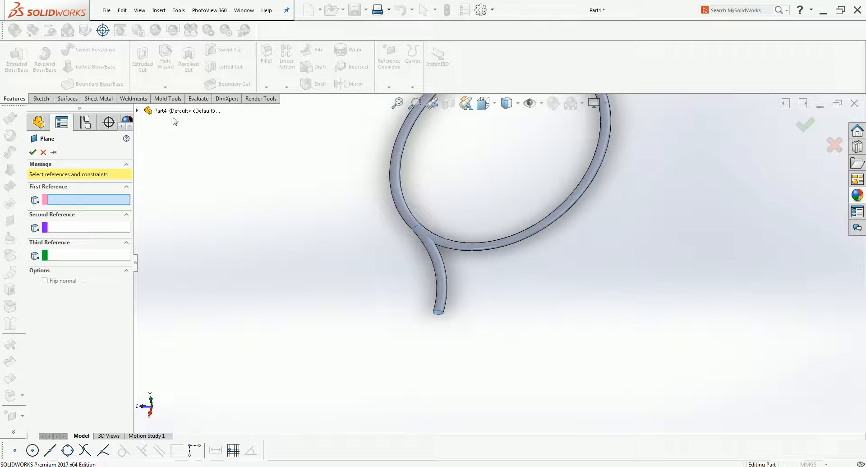
click(169, 110)
click(178, 171)
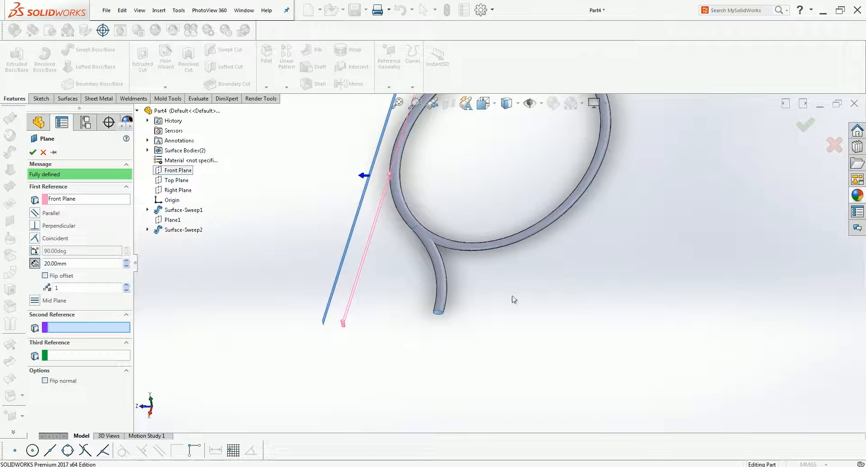
click(556, 225)
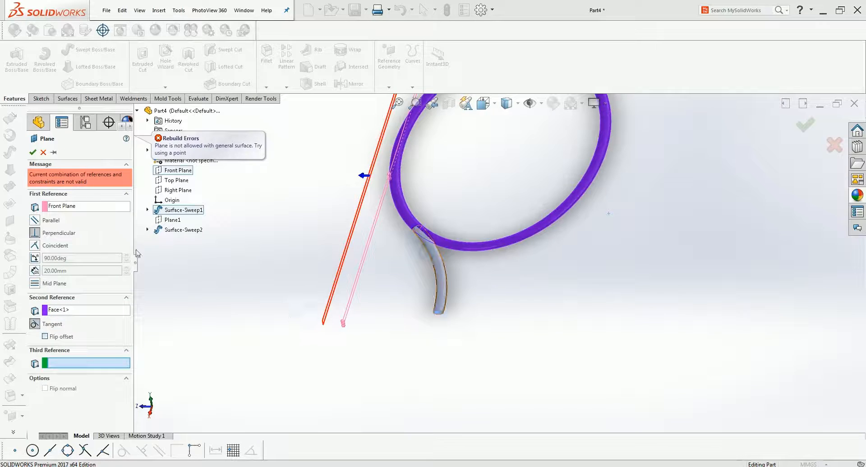
right_click(57, 316)
click(76, 319)
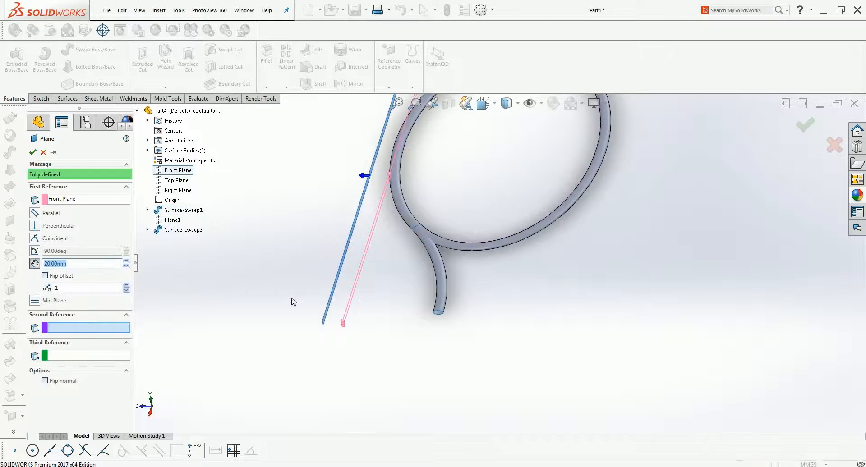
Flip the plane's offset toward the inside of the frame, set it to 100 mm, and create the plane
click(58, 276)
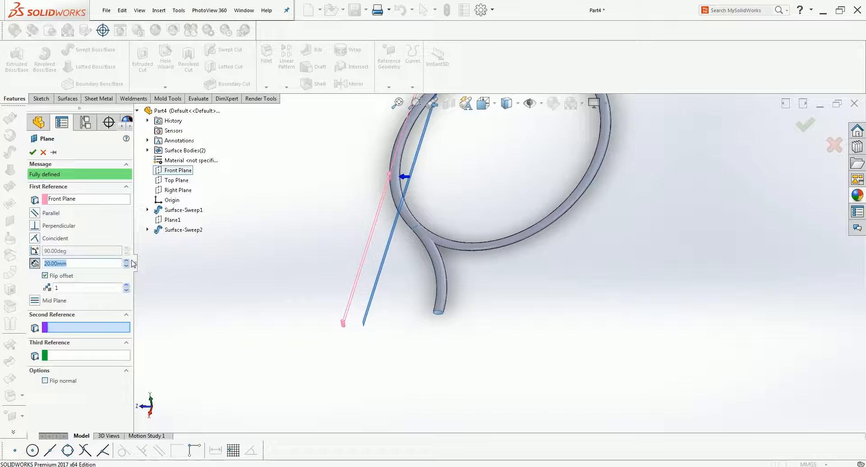
click(127, 261)
click(128, 262)
middle_drag(185, 302, 481, 244)
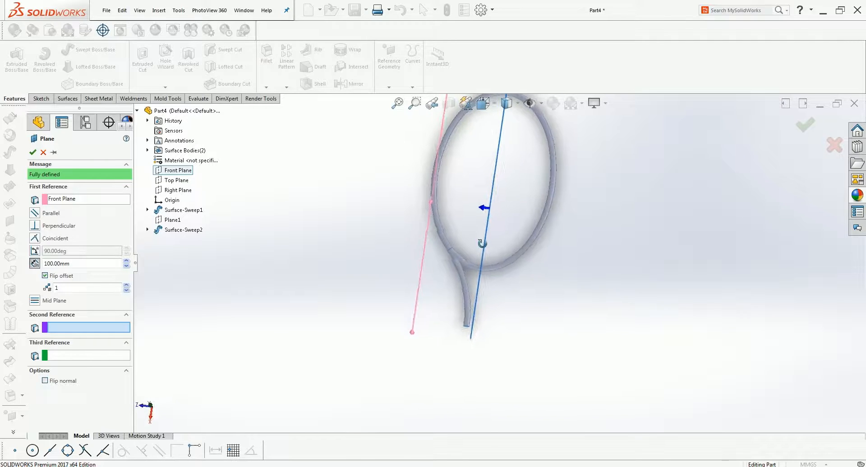
click(32, 153)
middle_drag(325, 350, 503, 363)
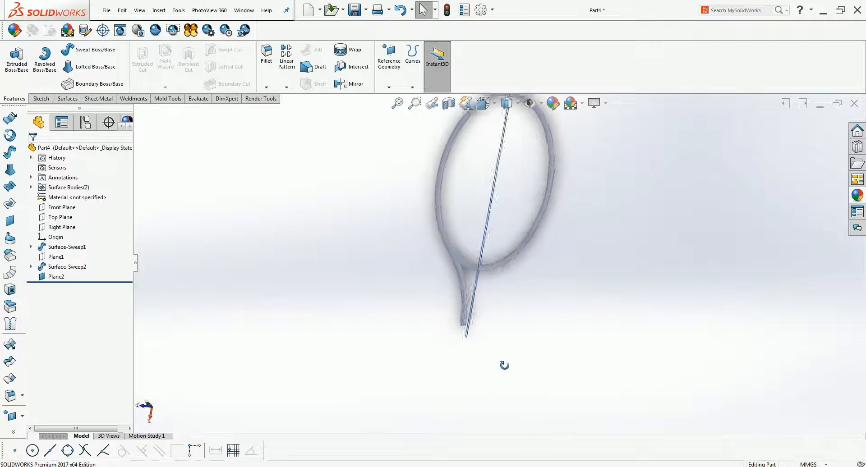
Mirror the swept throat arm body about the new middle plane
scroll(496, 284, down, 5)
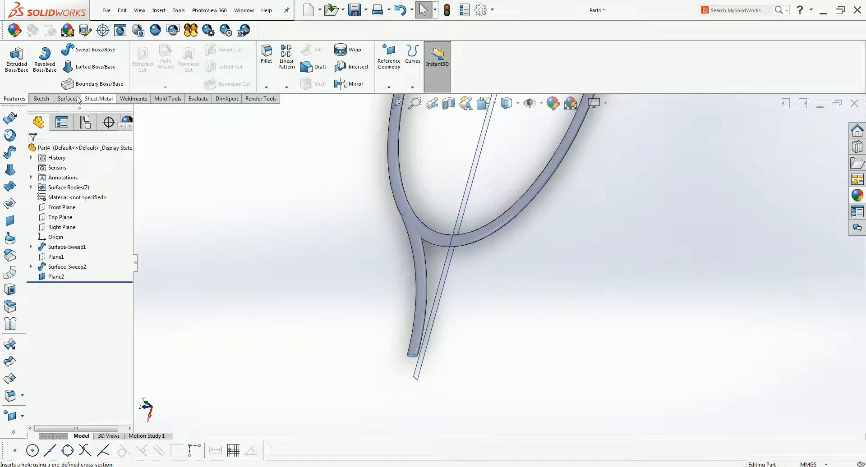
click(63, 100)
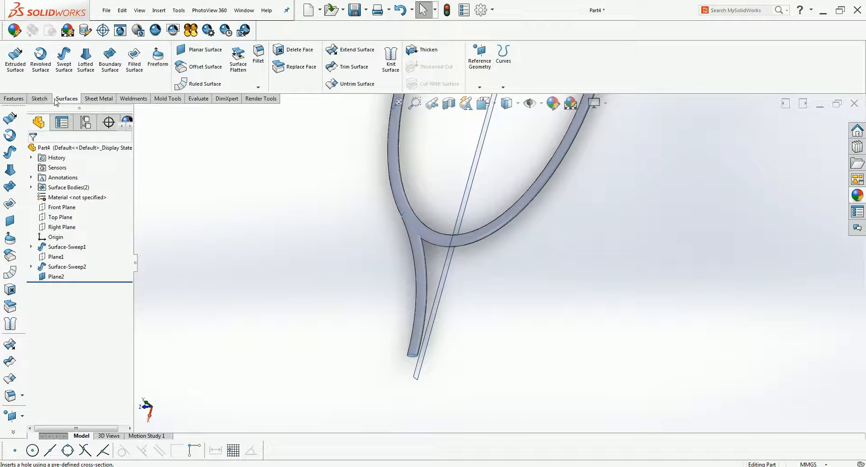
click(14, 98)
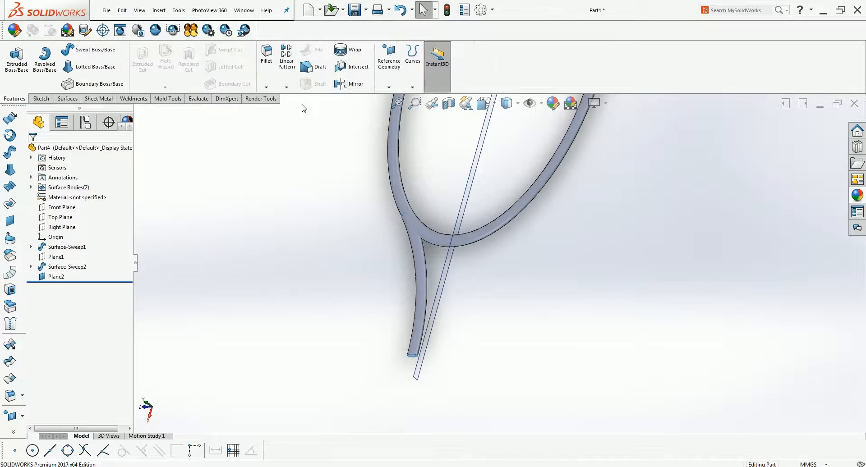
click(353, 85)
click(444, 279)
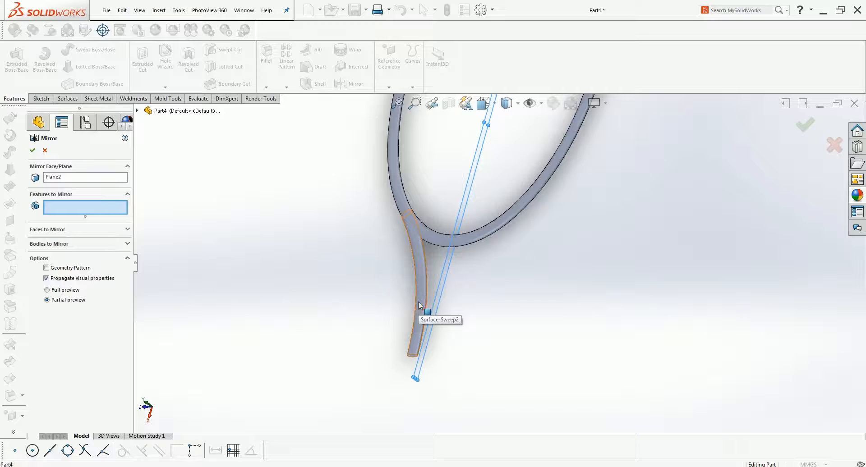
click(39, 244)
click(418, 261)
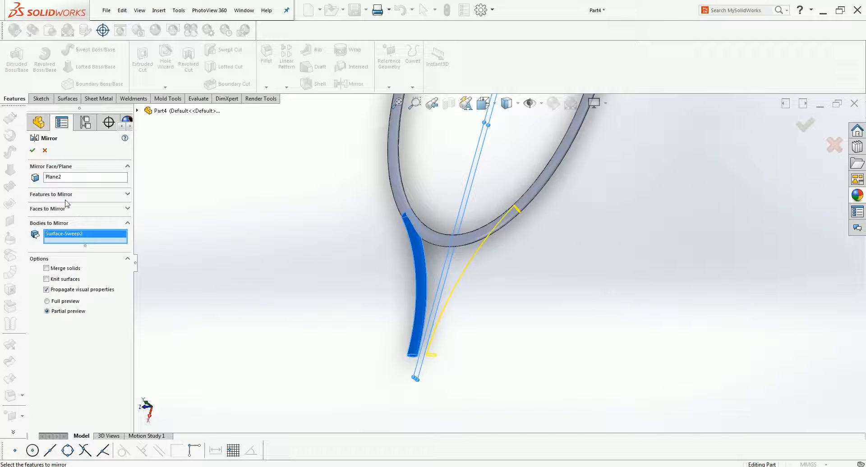
click(33, 150)
Create a reference plane coincident with the elliptical end edge of the original throat arm
middle_drag(236, 267, 470, 305)
scroll(478, 316, up, 5)
scroll(469, 306, down, 10)
middle_drag(407, 363, 404, 309)
key(alt+Tab)
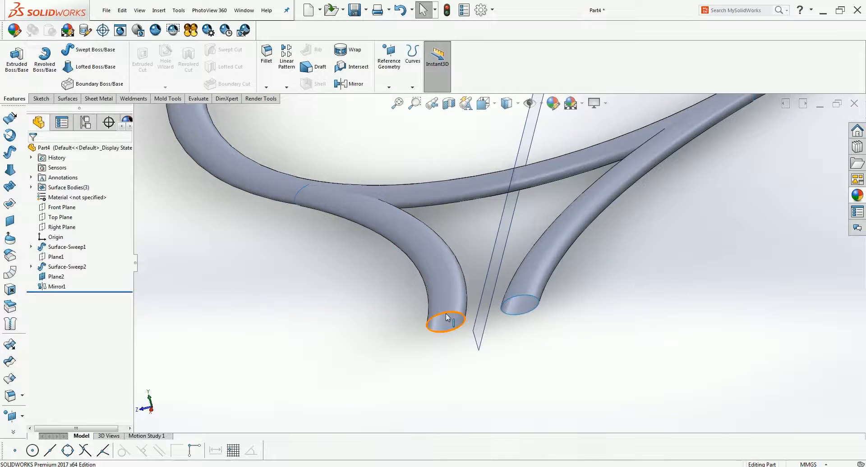
mouse_move(518, 296)
middle_down()
mouse_move(517, 386)
mouse_move(531, 376)
middle_up()
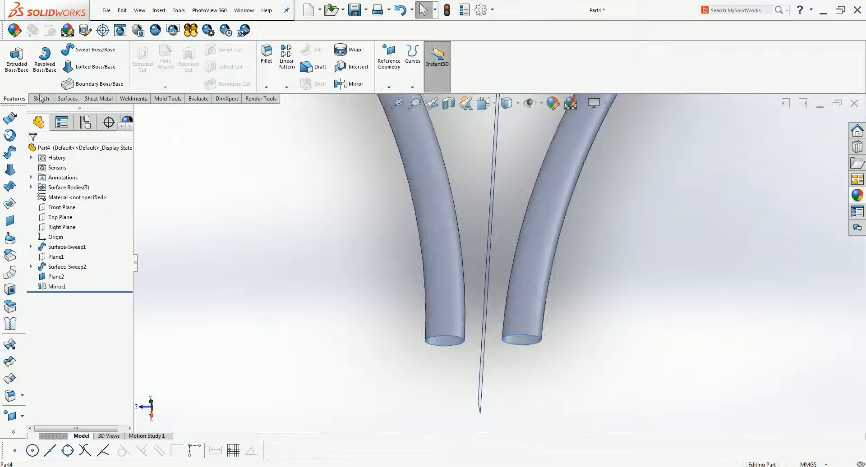
click(389, 84)
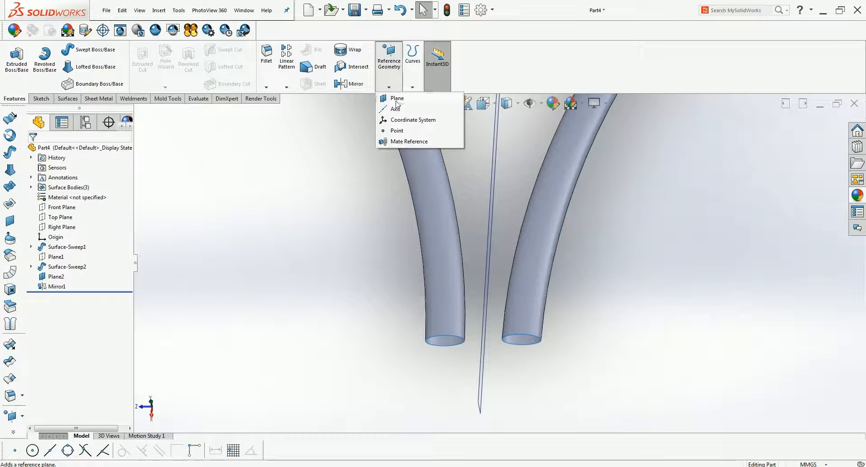
click(396, 99)
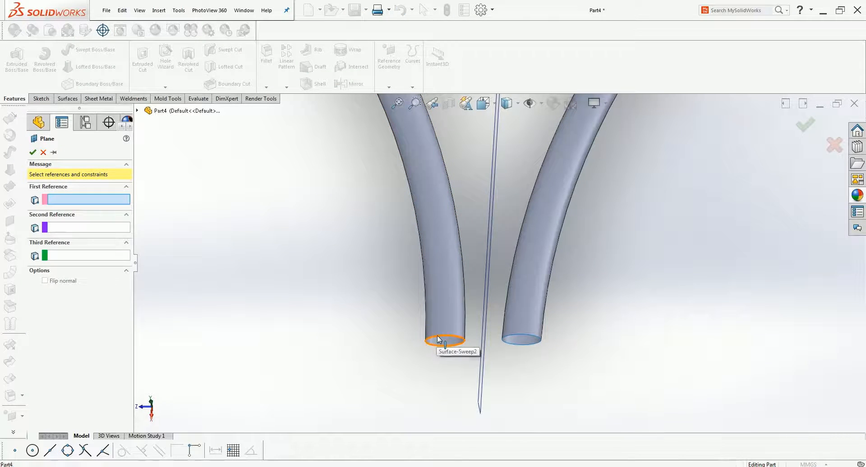
click(440, 344)
middle_drag(439, 344, 357, 306)
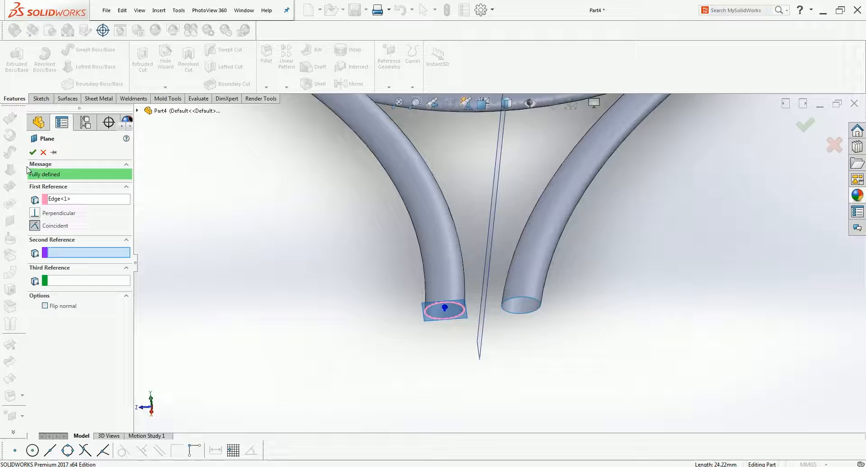
click(33, 152)
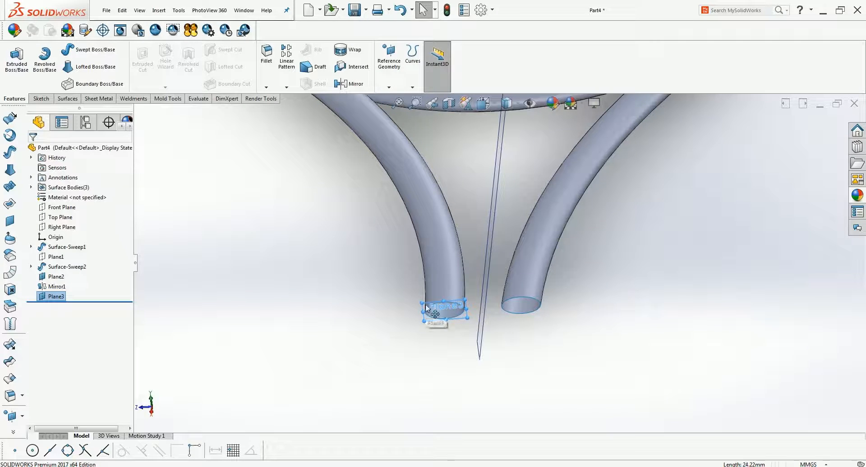
Enlarge the new end plane to span both throat arms and start a sketch on it, viewed normal to the plane
drag(427, 308, 237, 240)
drag(467, 318, 788, 402)
click(238, 191)
click(42, 99)
click(12, 54)
click(311, 317)
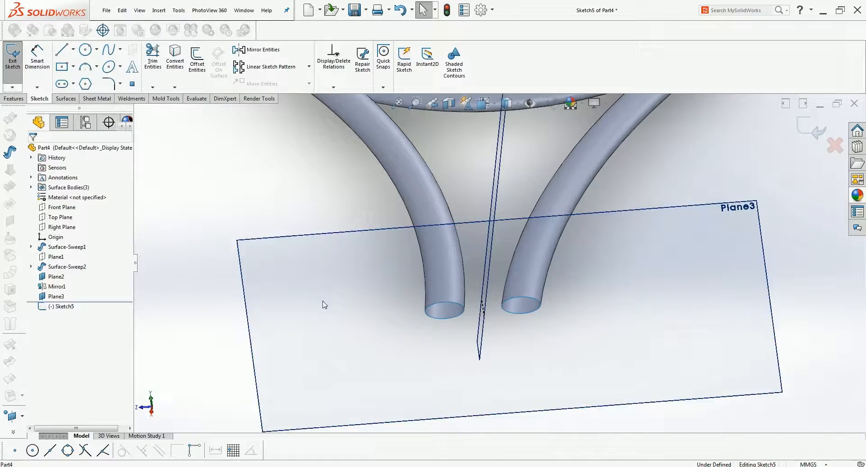
key(space)
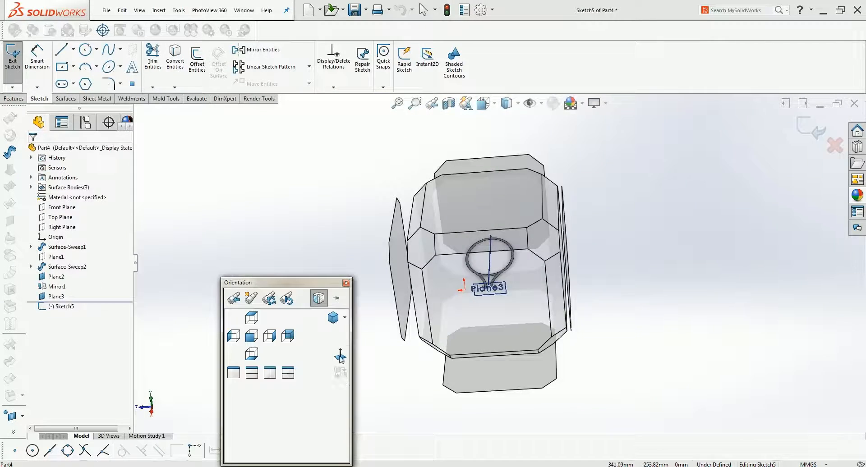
click(341, 358)
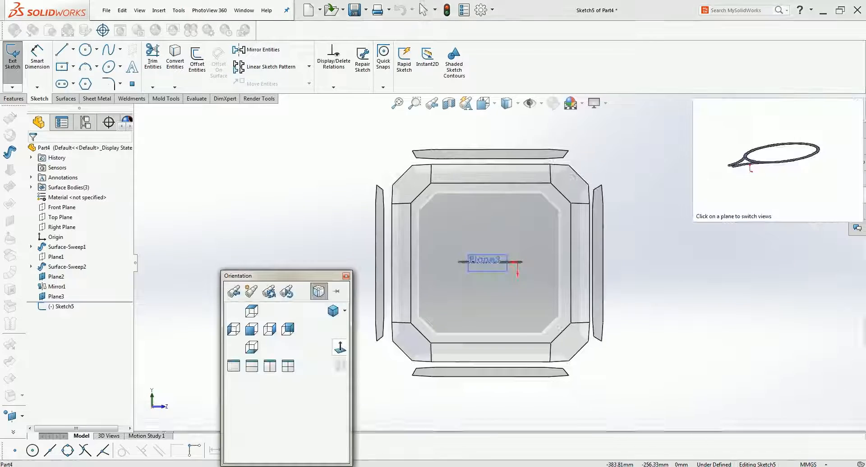
click(340, 350)
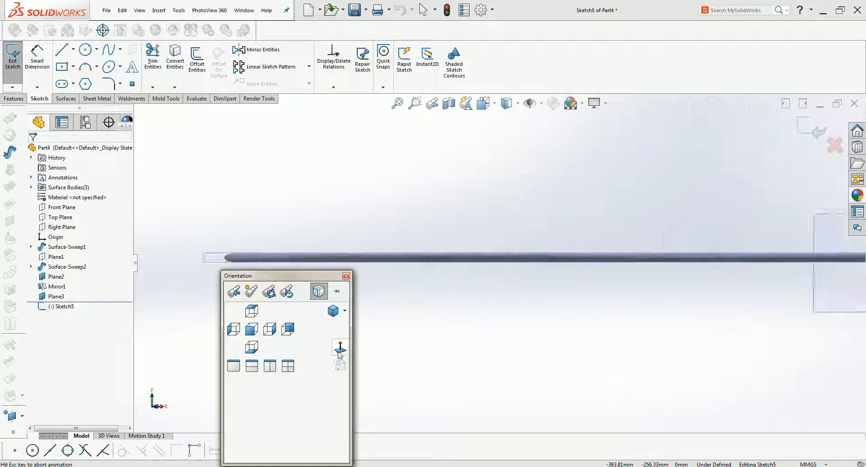
scroll(500, 263, down, 6)
scroll(495, 234, down, 2)
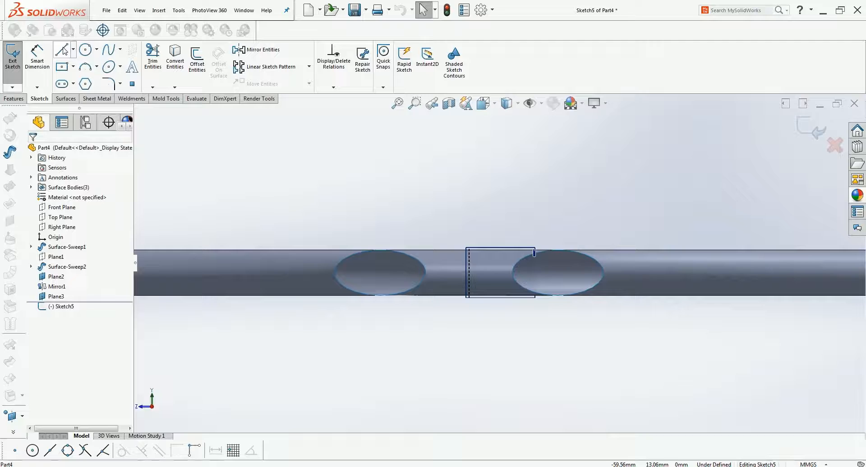
Convert the elliptical end edges of both throat arms into sketch entities
click(175, 56)
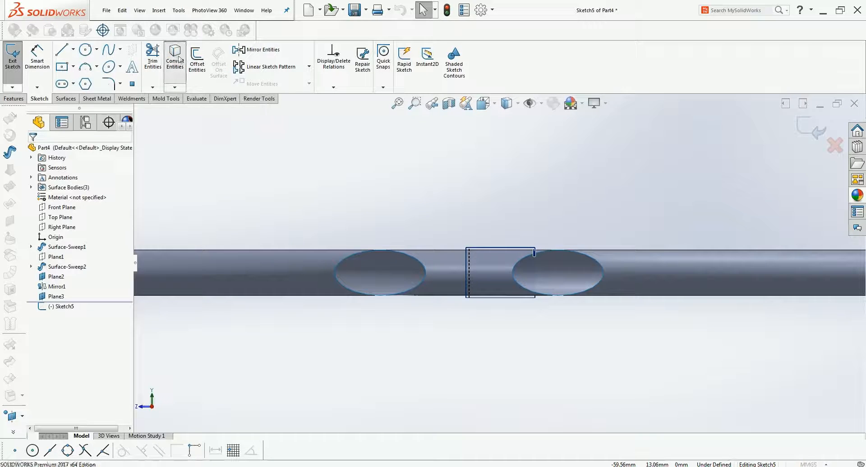
click(335, 274)
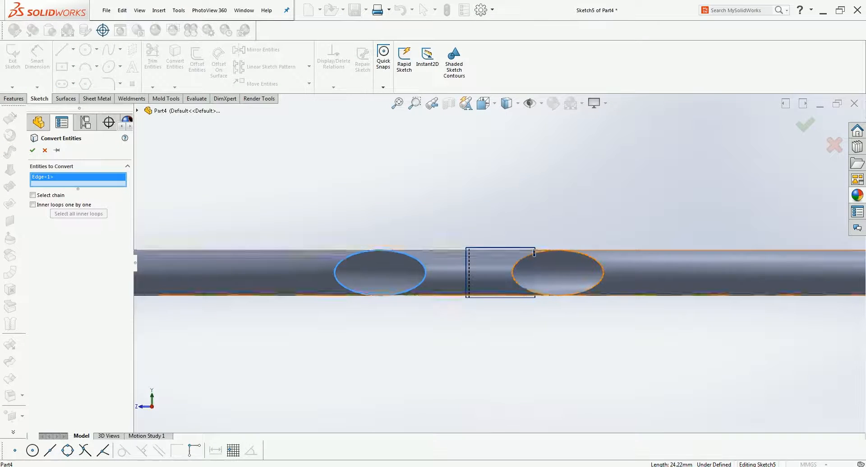
click(519, 285)
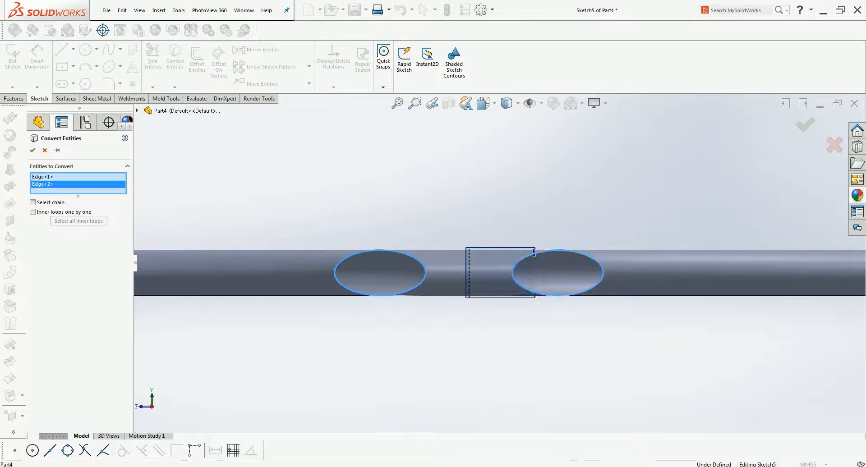
click(32, 151)
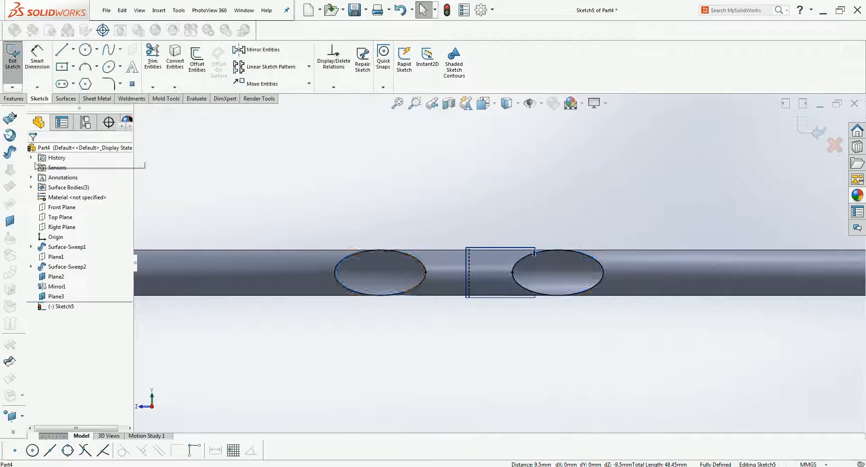
Sketch two horizontal lines about 19.5 mm long, joining the ellipses' uppermost points and their lowermost points
click(62, 50)
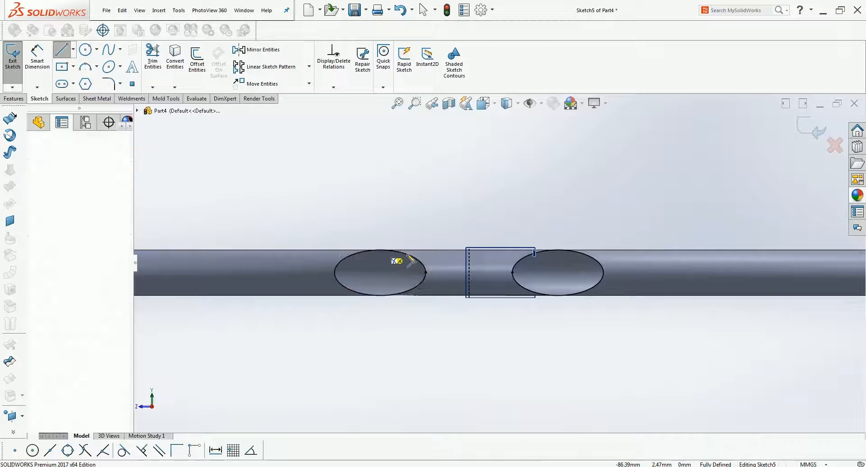
key(Escape)
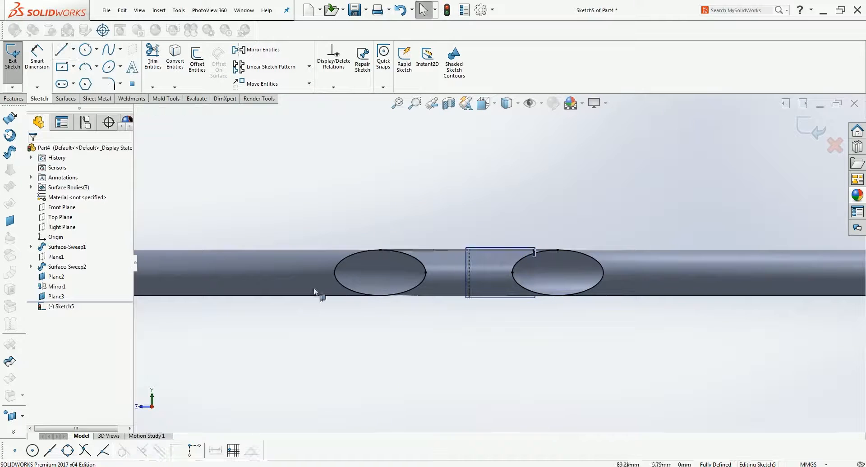
click(64, 52)
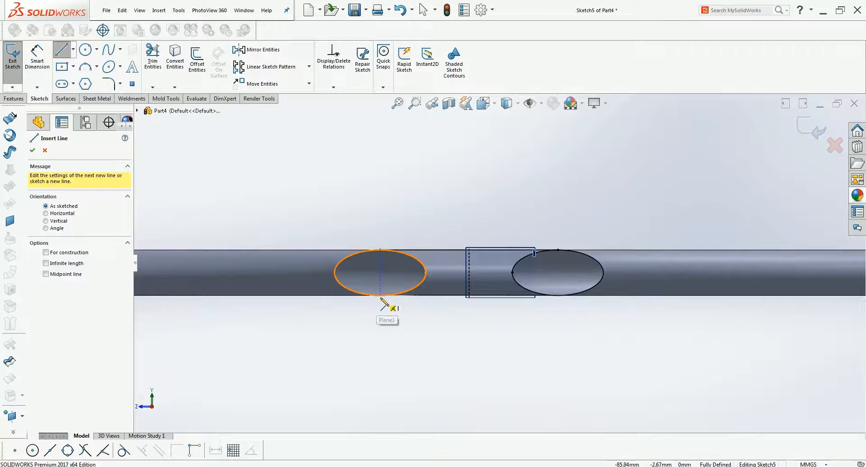
click(380, 296)
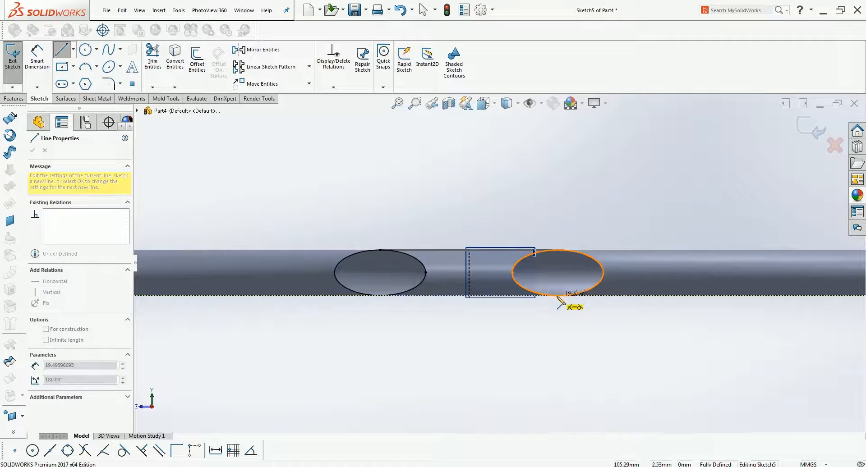
click(559, 297)
key(Escape)
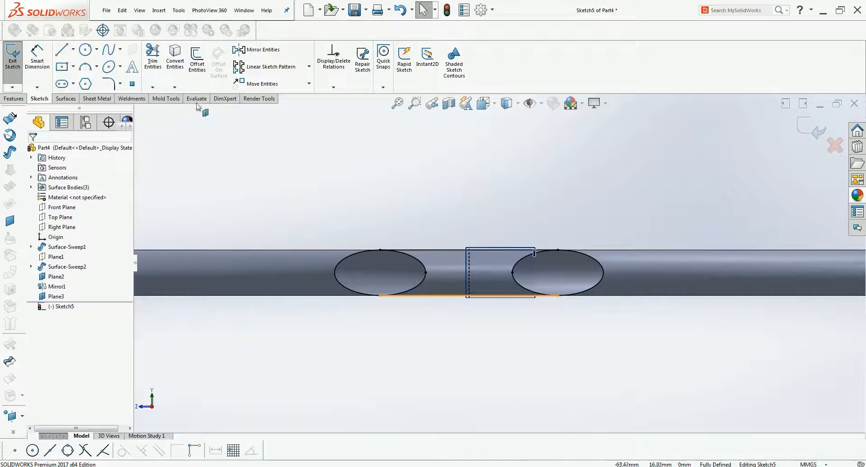
Trim away the inner halves of both ellipses with Trim to closest, leaving one closed outline
click(156, 63)
click(40, 309)
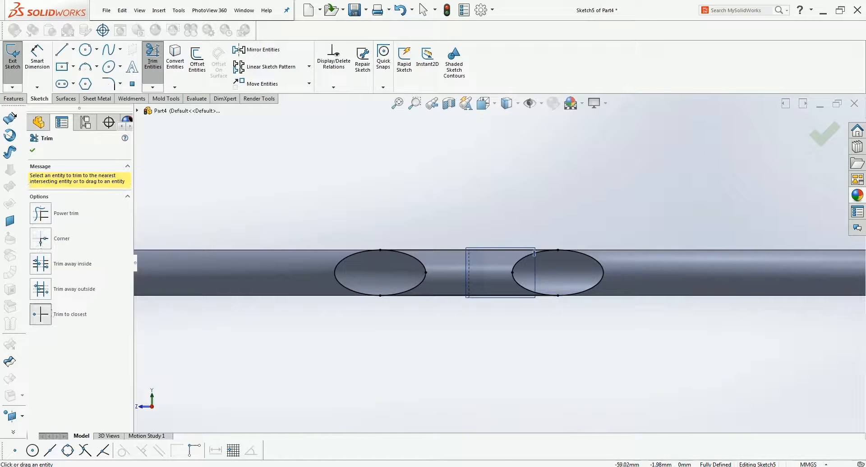
scroll(544, 297, down, 3)
click(496, 275)
click(312, 284)
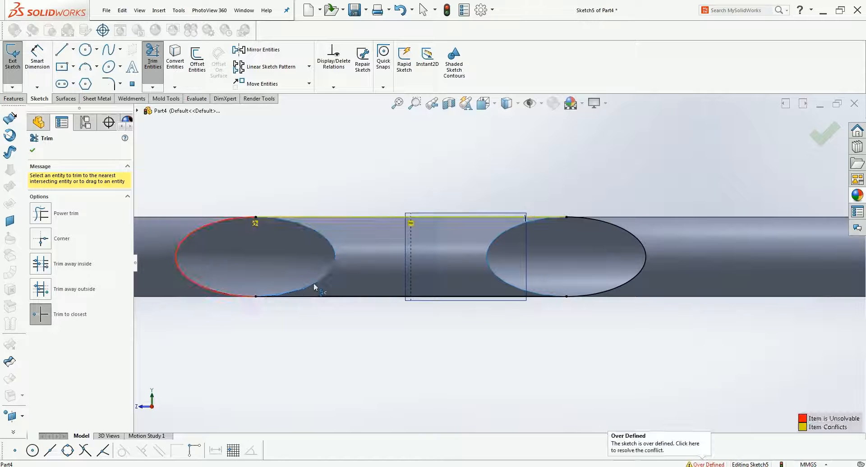
Delete the conflicting horizontal relation on the upper connecting line and exit the sketch
right_click(412, 224)
key(Escape)
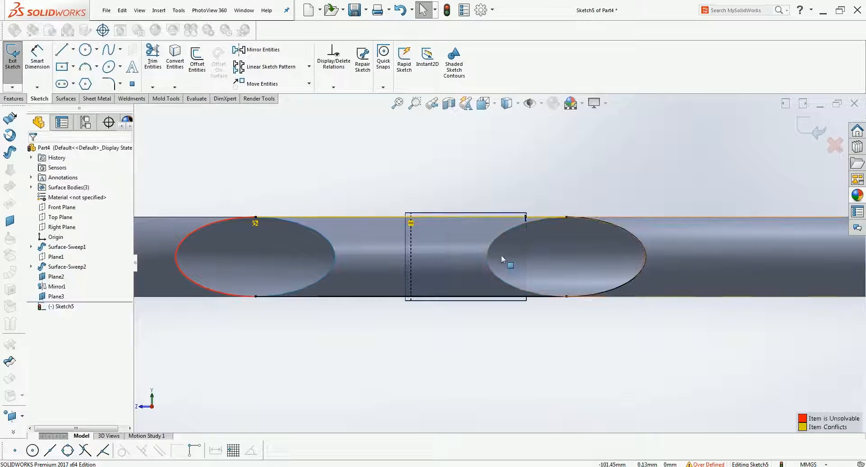
right_click(413, 222)
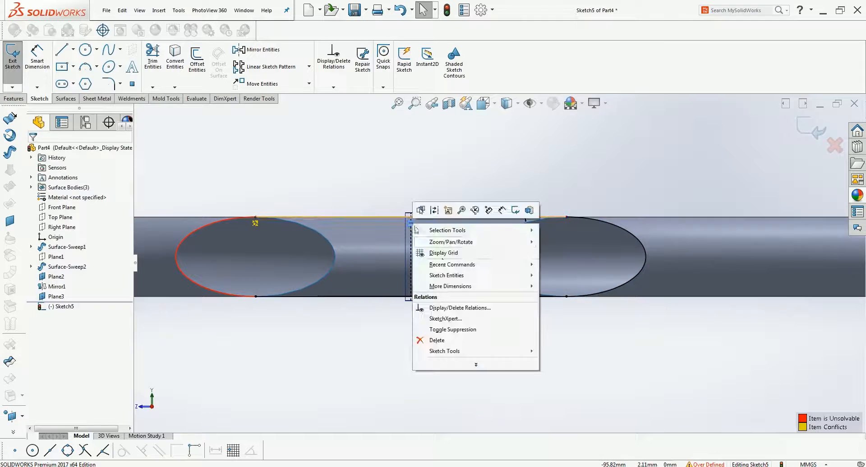
click(436, 341)
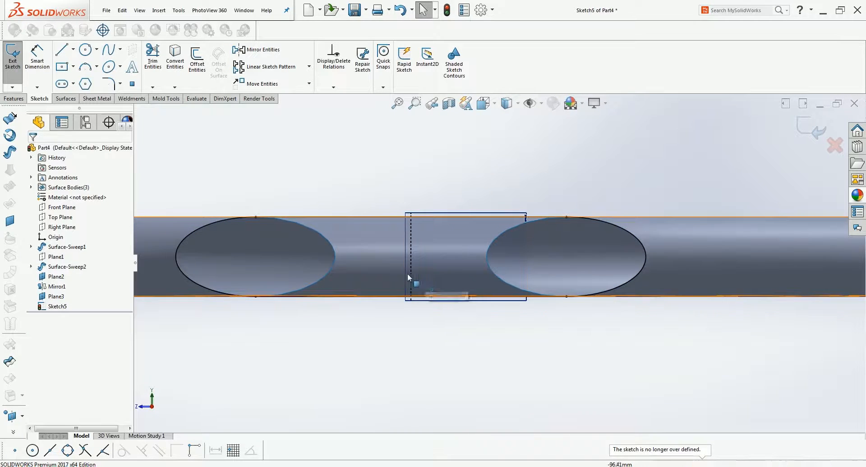
click(812, 132)
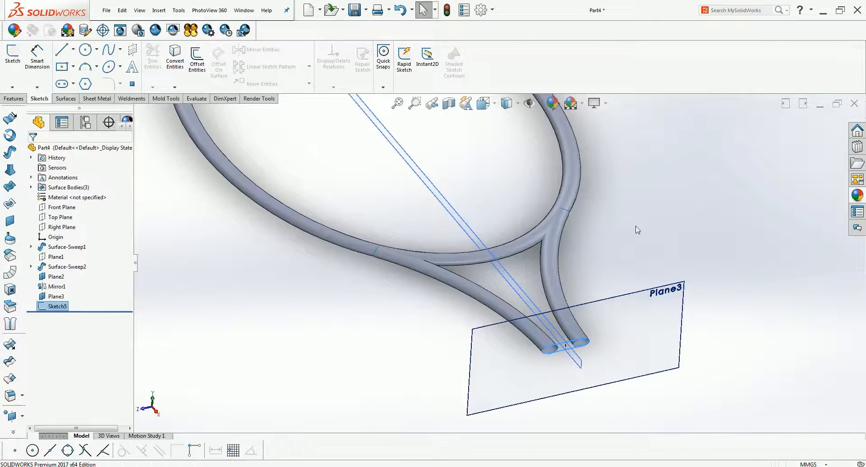
click(637, 230)
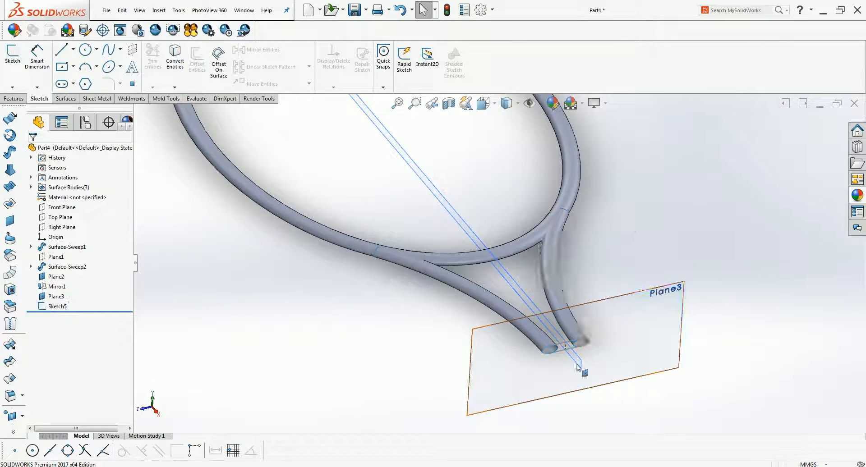
Create a reference plane offset 160 mm from Plane3, with the offset flipped away from the racket head
scroll(577, 382, up, 4)
scroll(552, 349, down, 3)
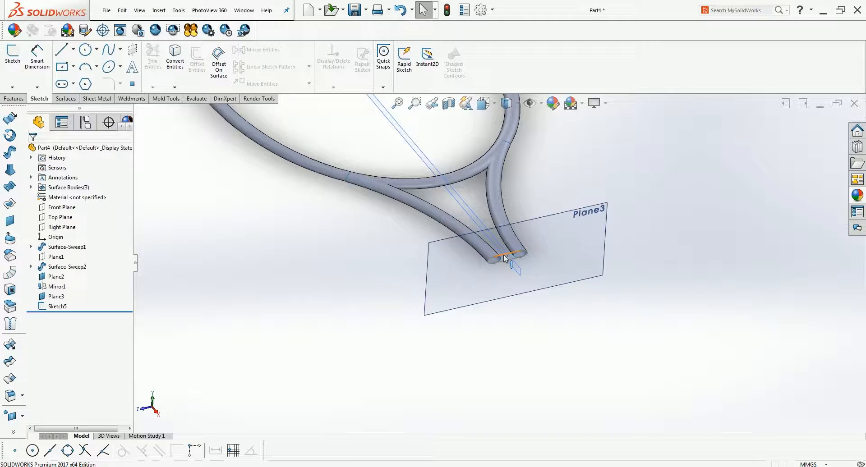
scroll(504, 258, up, 3)
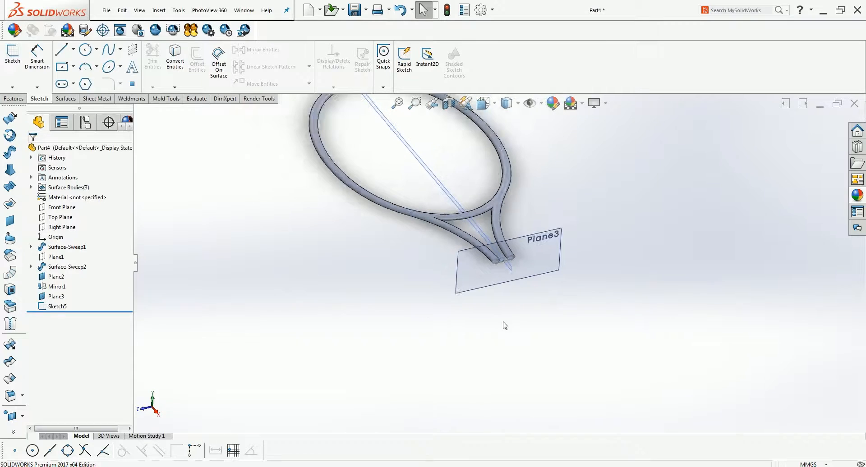
key(alt+Tab)
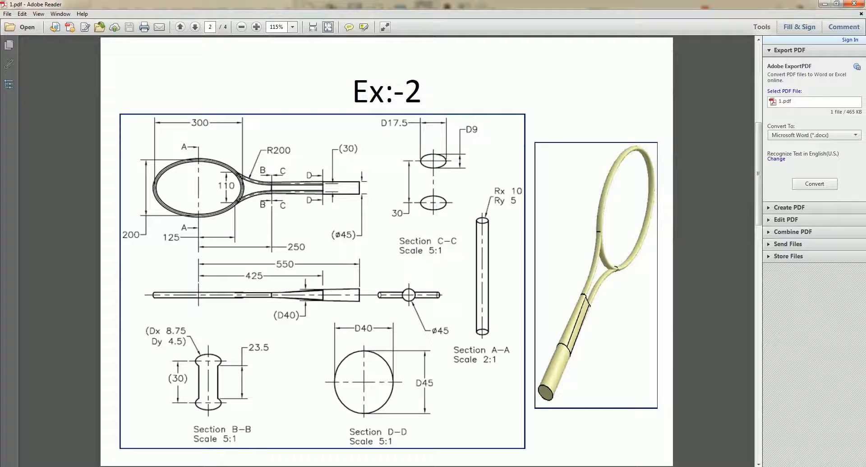
key(alt+Tab)
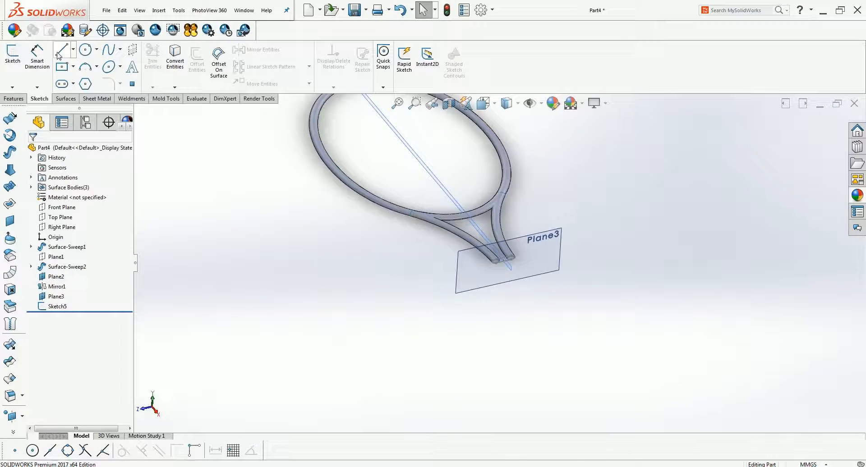
click(14, 99)
click(389, 87)
click(397, 93)
click(479, 277)
middle_drag(380, 317, 405, 364)
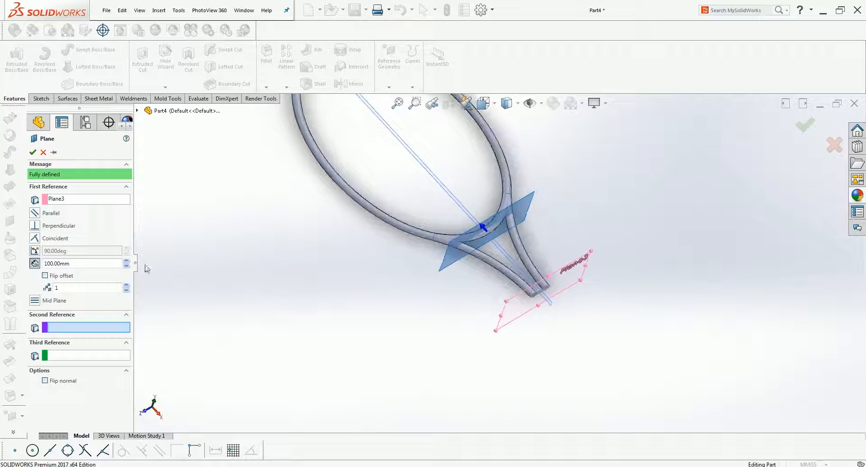
click(60, 276)
click(126, 261)
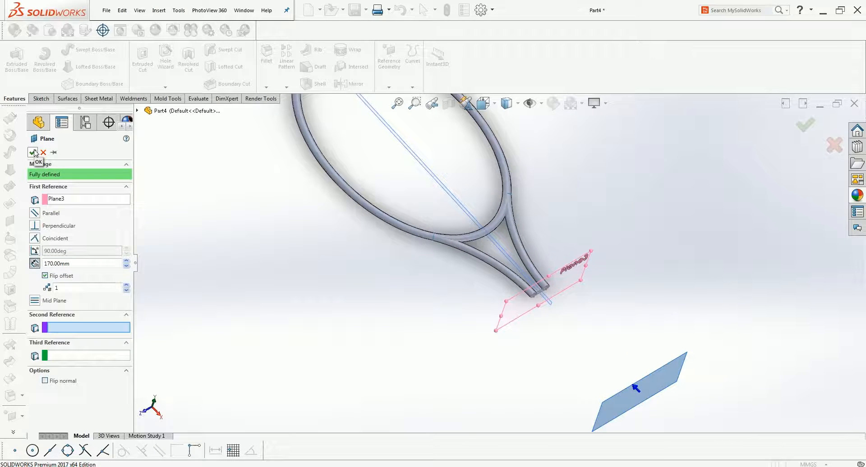
click(127, 266)
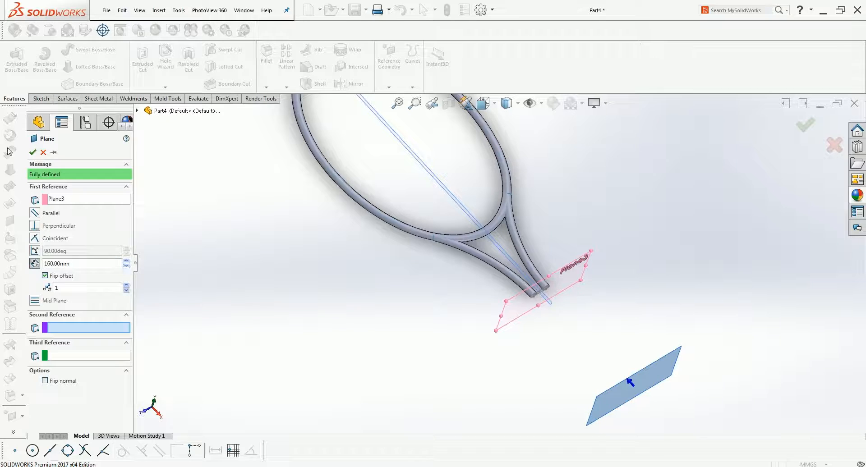
click(32, 153)
Start a sketch on the new offset plane beyond the throat arms and orient the view normal to it
click(50, 99)
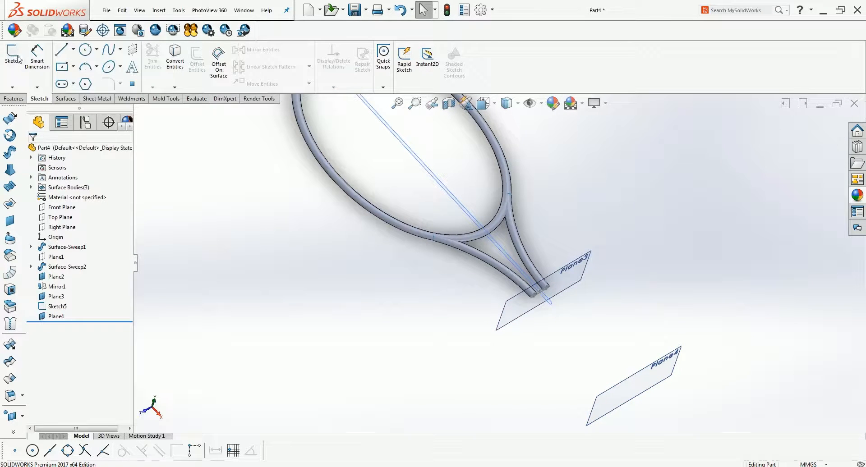
click(13, 54)
click(629, 387)
key(space)
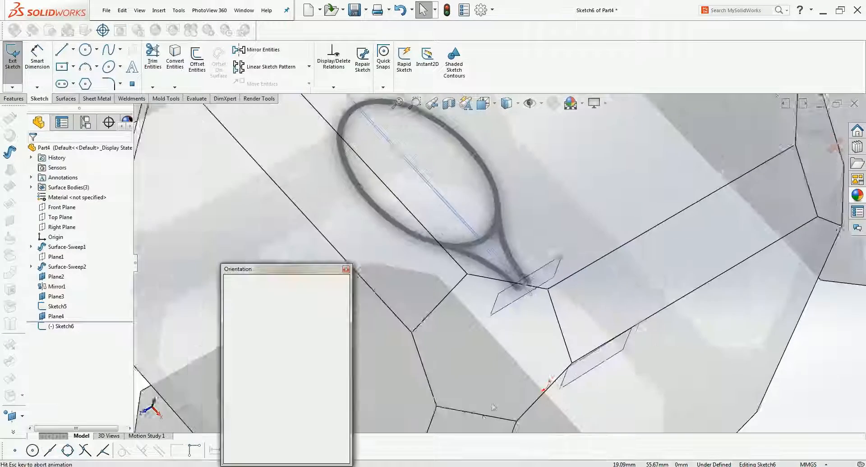
click(340, 342)
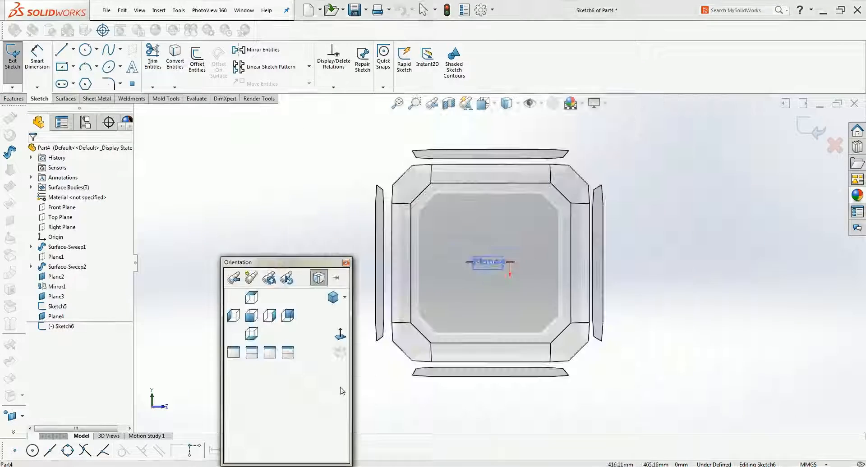
click(340, 334)
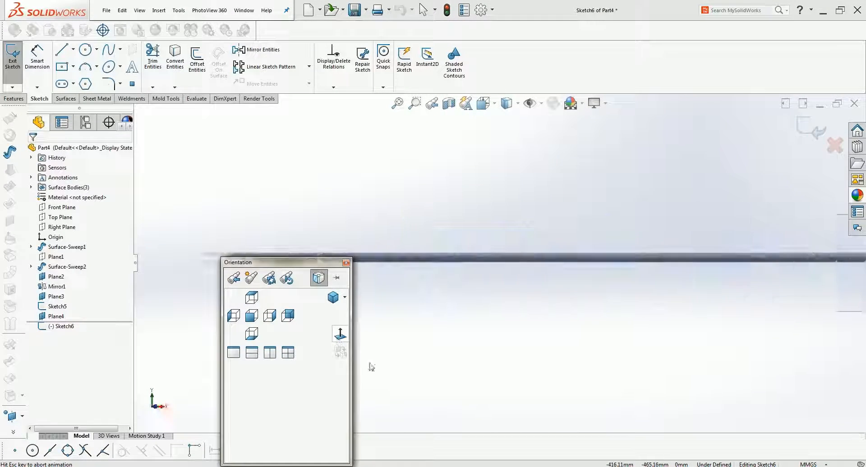
scroll(492, 268, down, 3)
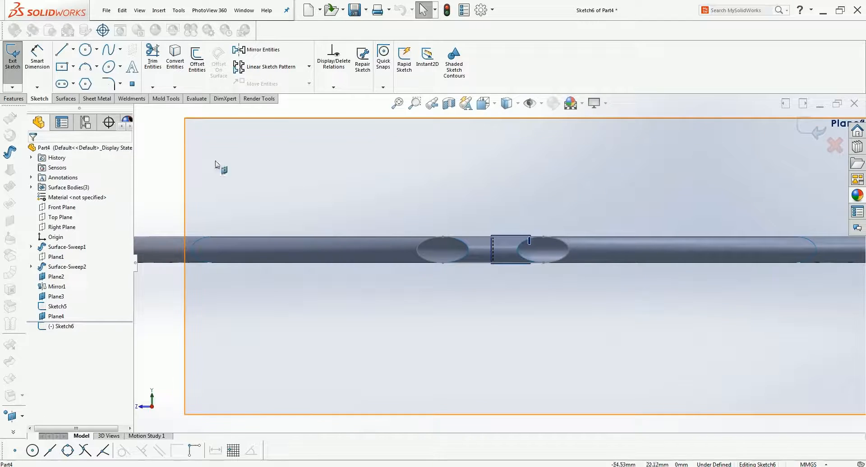
click(493, 250)
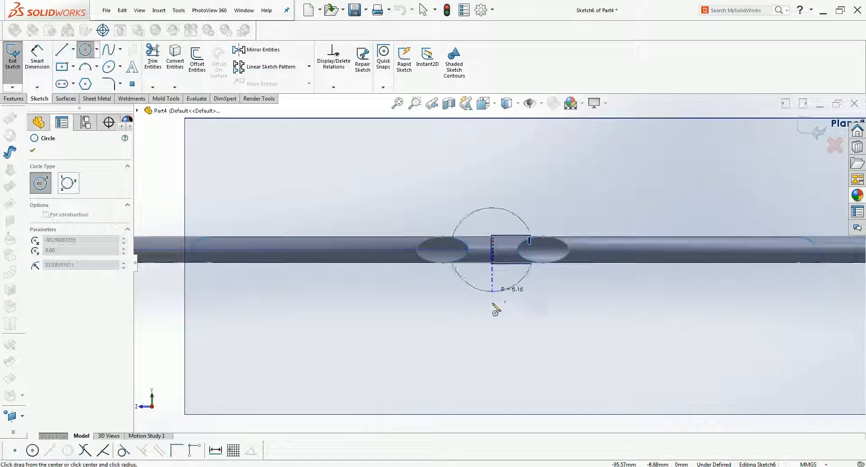
click(492, 373)
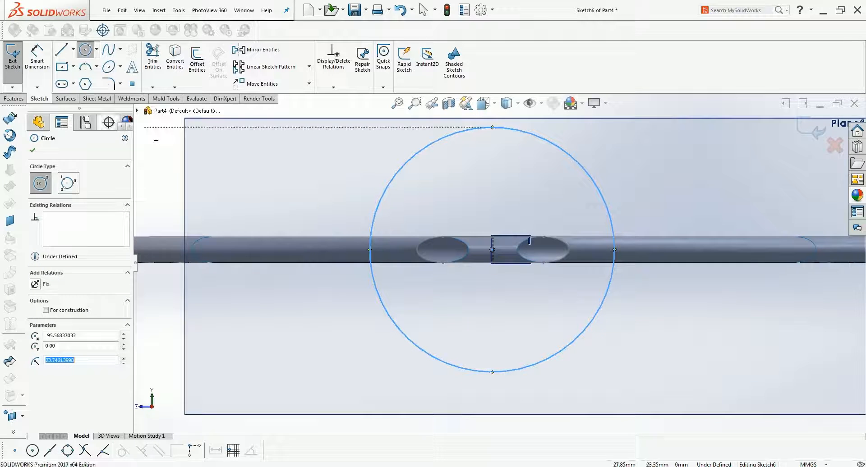
key(Escape)
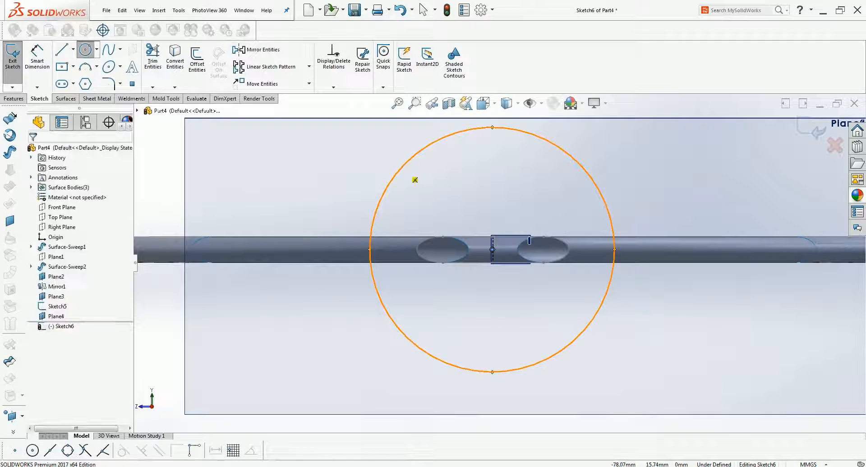
right_click(399, 171)
click(437, 297)
key(Return)
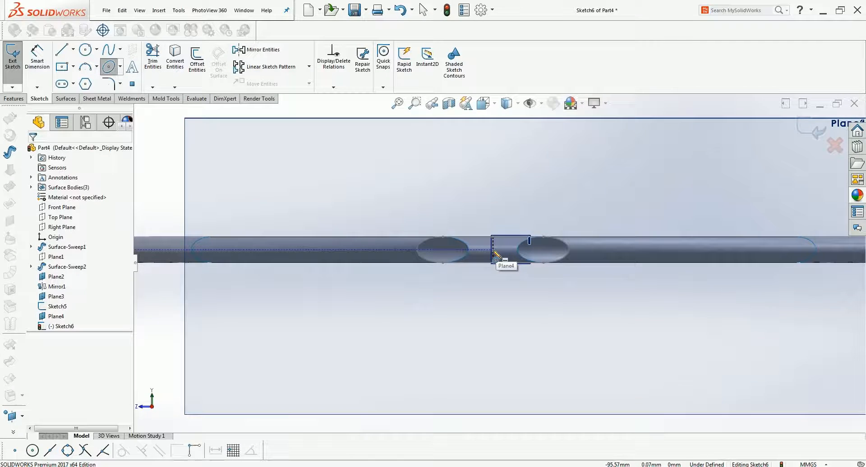
Sketch an ellipse centred between the two throat arm ends, about 30 mm high and 27 mm wide
click(493, 251)
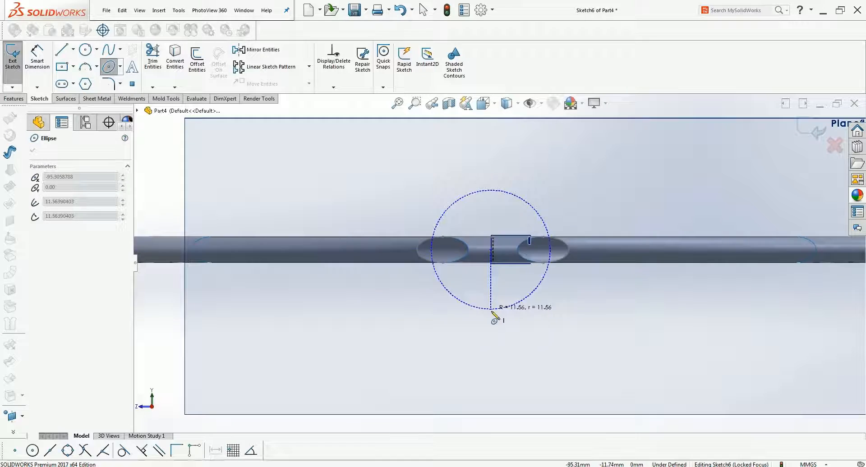
click(493, 326)
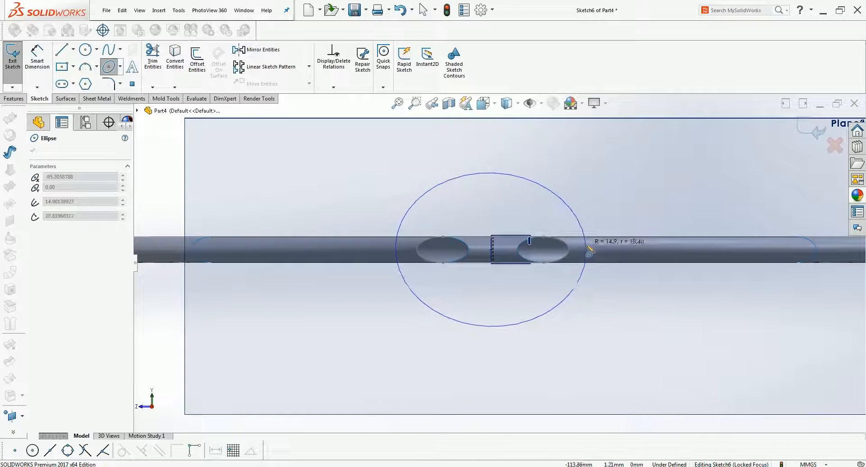
click(563, 283)
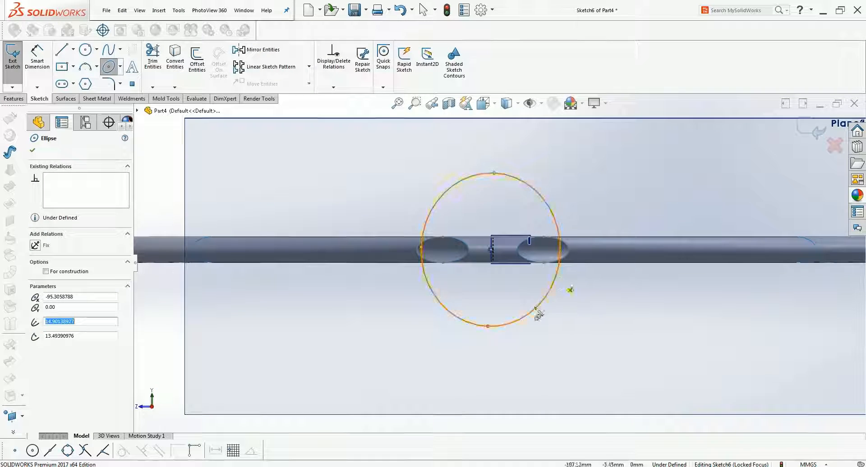
key(Escape)
Dimension the ellipse's vertical axis between its uppermost and lowermost points as 45 mm
click(45, 67)
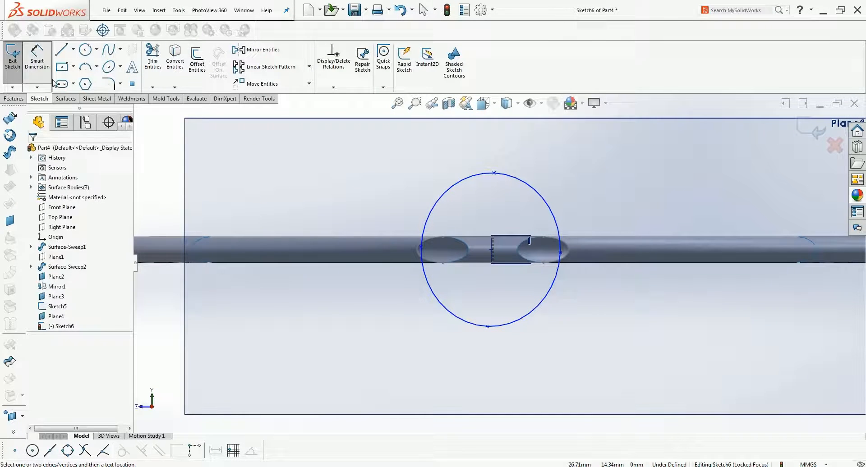
click(488, 326)
click(495, 173)
click(663, 288)
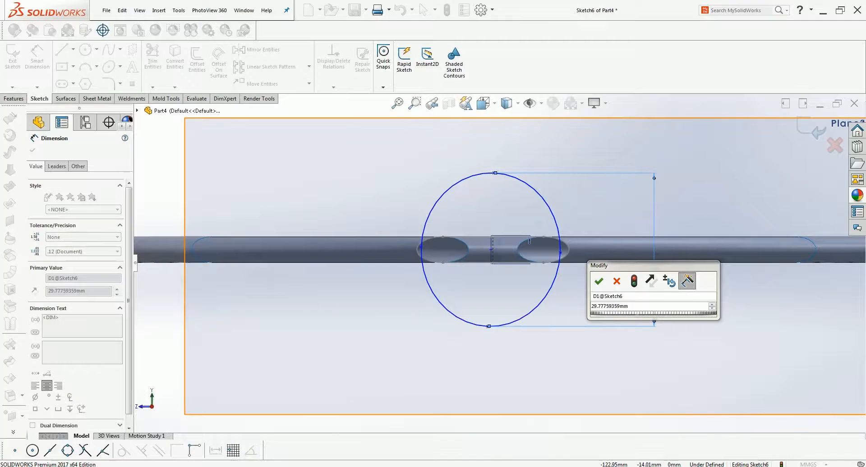
text(45)
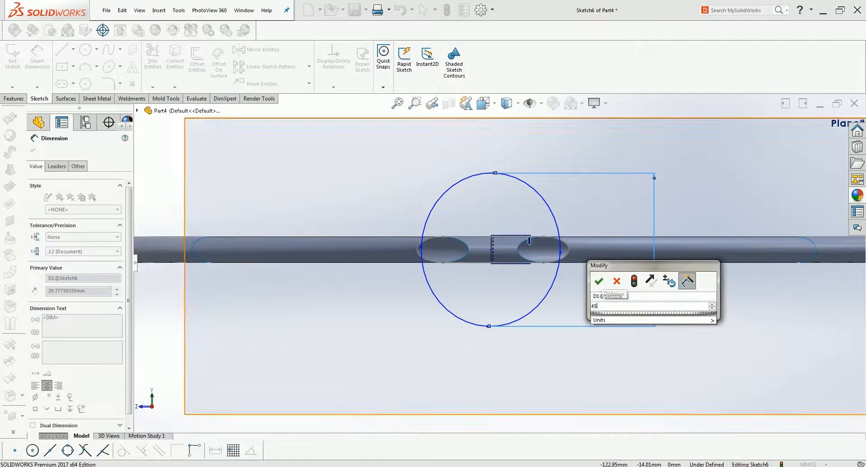
key(Return)
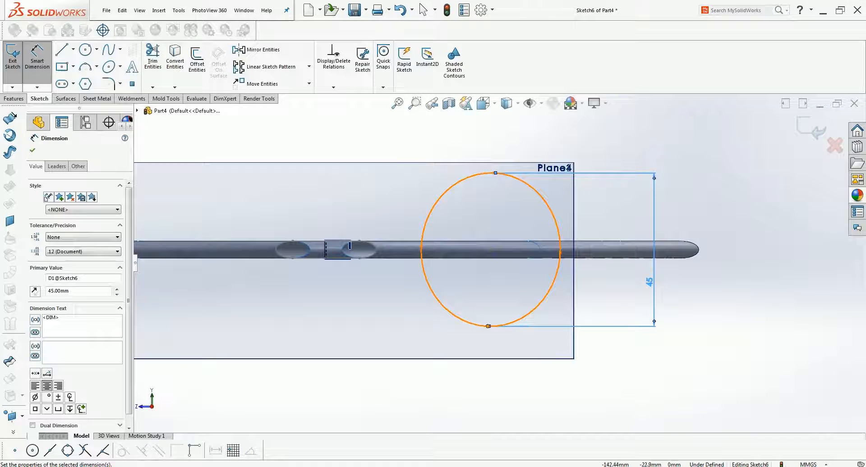
Dimension the ellipse's horizontal axis between its two side points as 40 mm
scroll(372, 345, up, 3)
scroll(457, 272, down, 2)
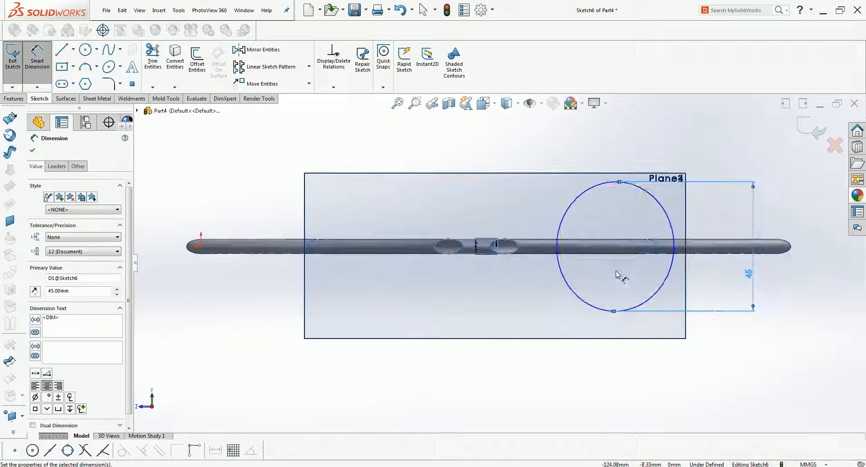
click(557, 245)
click(673, 250)
click(628, 371)
text(4)
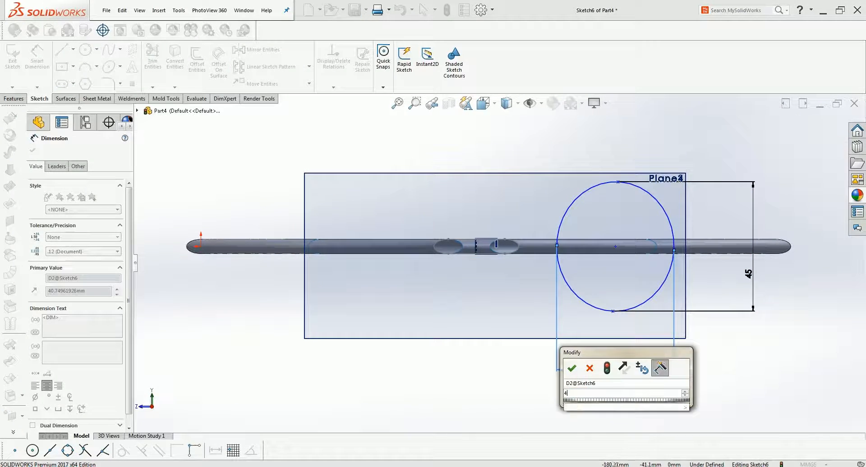
text(0)
key(Return)
Dimension the horizontal distance from the origin to the ellipse's centre as 120 mm
click(614, 246)
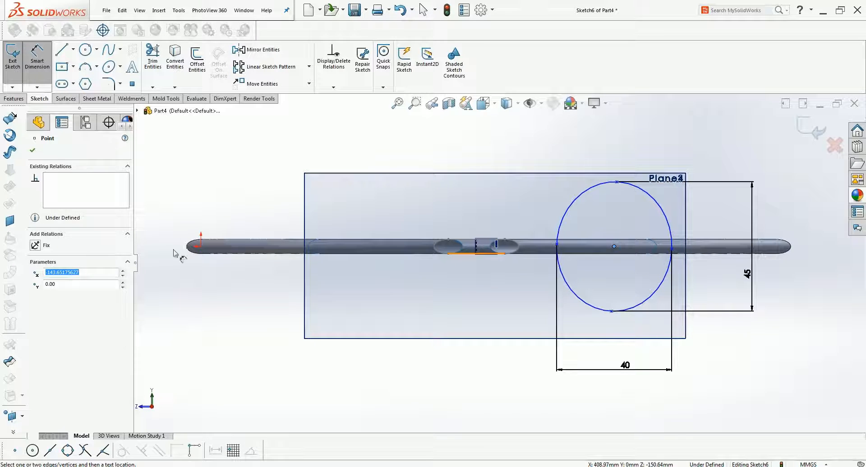
click(201, 247)
click(448, 397)
text(1)
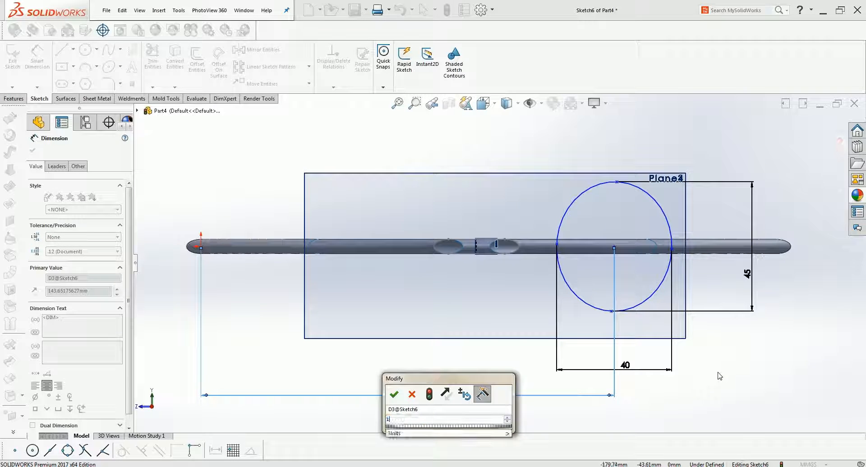
key(Return)
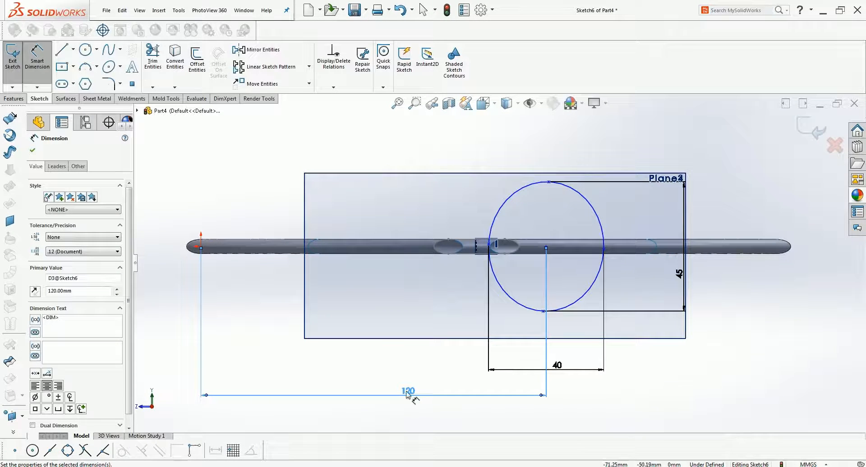
Try 100, 90 and 95 mm for the horizontal distance between the origin and the ellipse's centre
double_click(407, 394)
text(1)
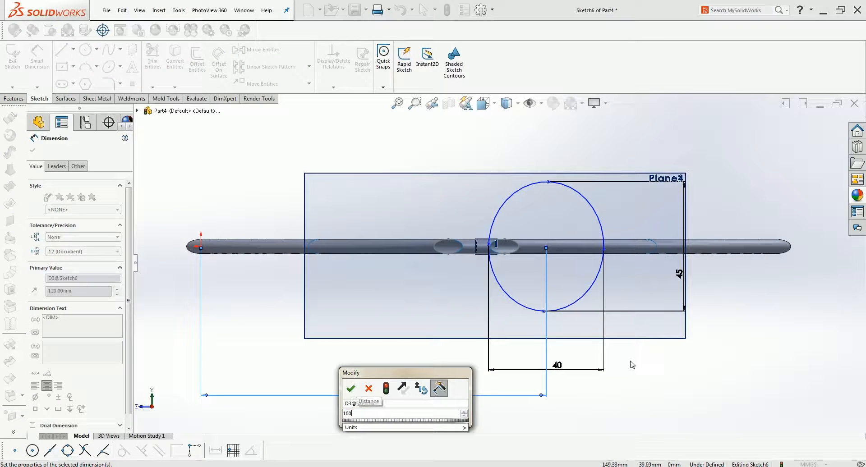
text(00)
key(Return)
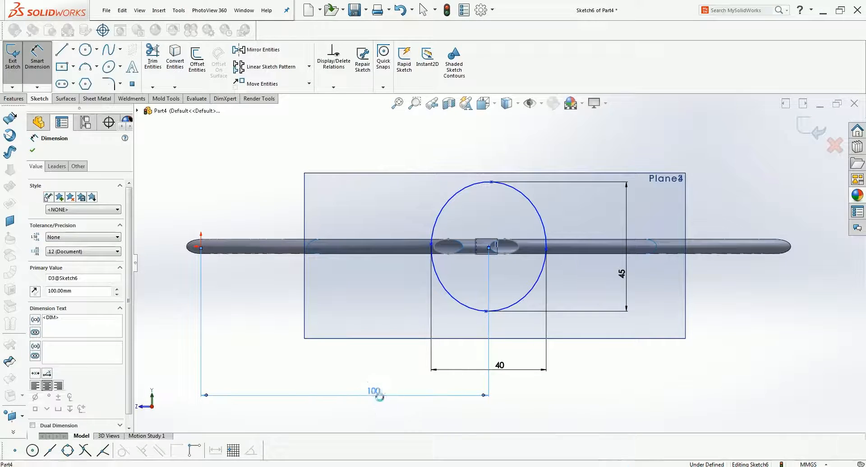
double_click(377, 393)
text(90)
key(Return)
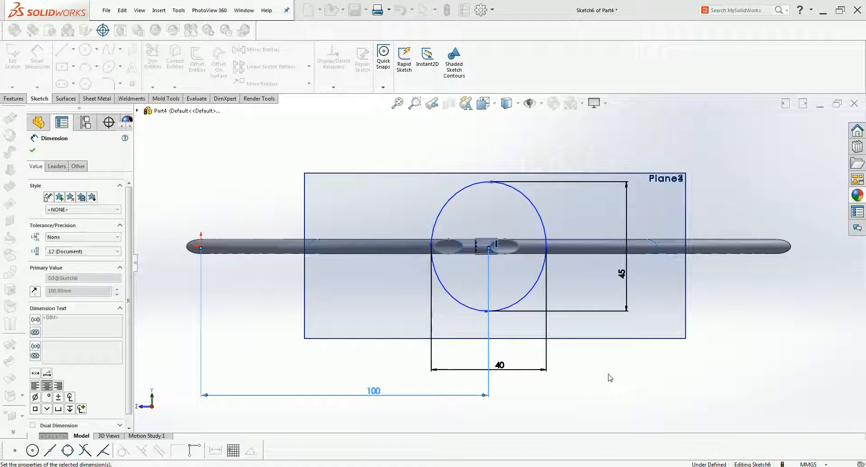
double_click(355, 392)
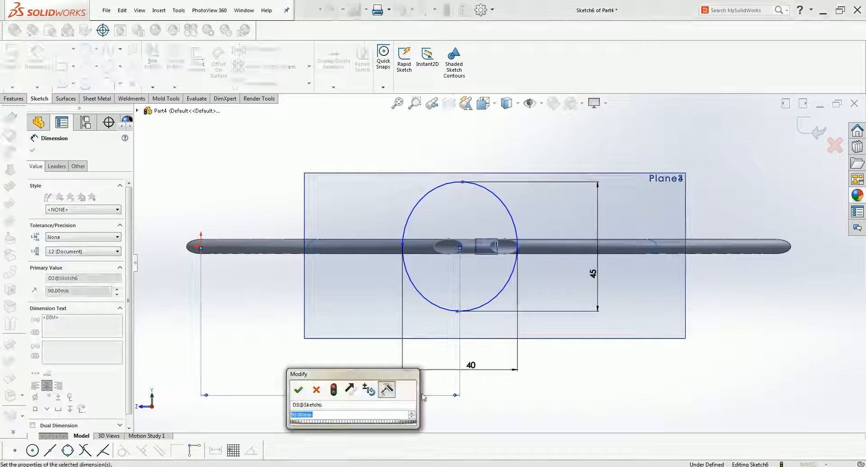
text(95)
key(Return)
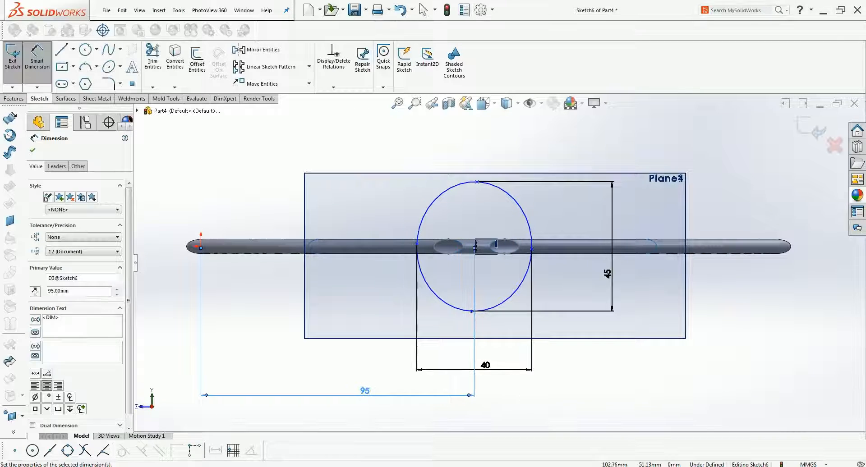
Set the horizontal distance between the origin and the ellipse's centre to 96 mm
double_click(364, 391)
text(96)
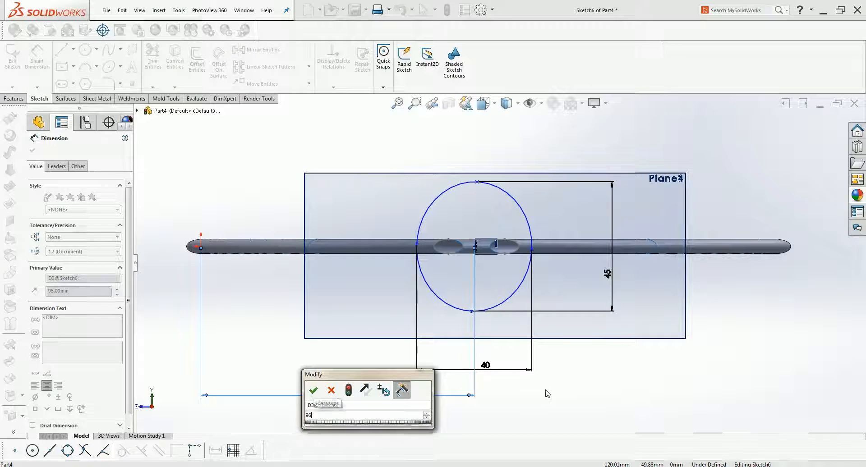
key(Return)
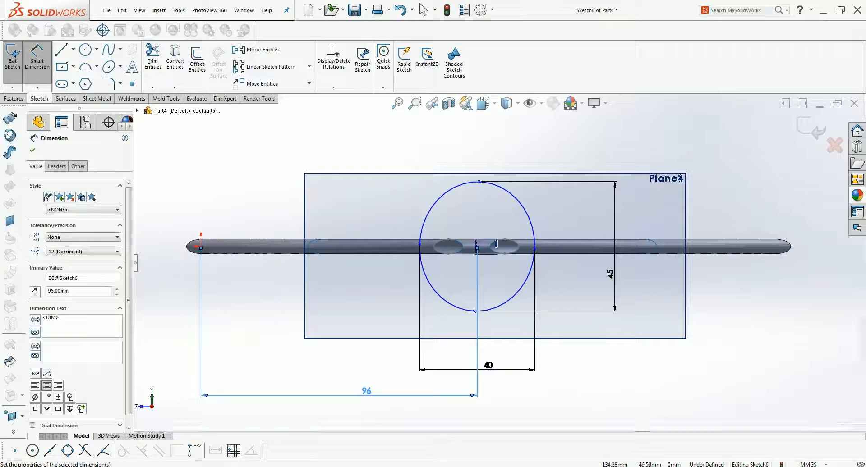
Set the horizontal distance between the origin and the ellipse's centre to 95.5 mm and finish the sketch
double_click(368, 393)
text(95.5)
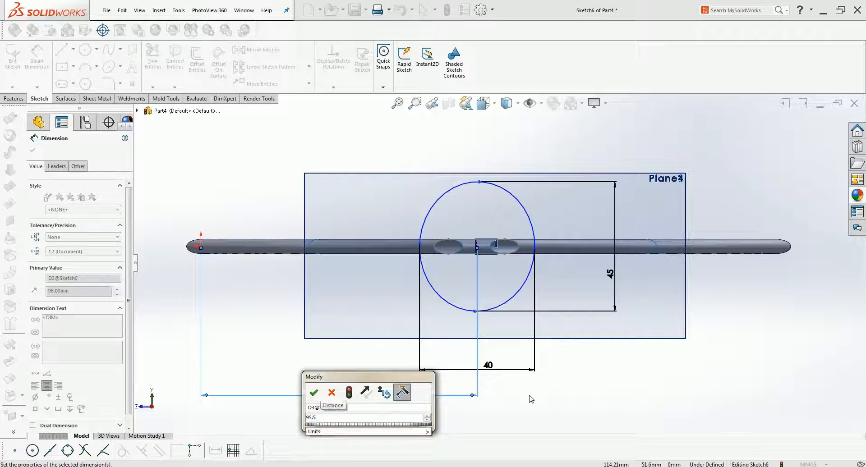
key(Return)
key(Escape)
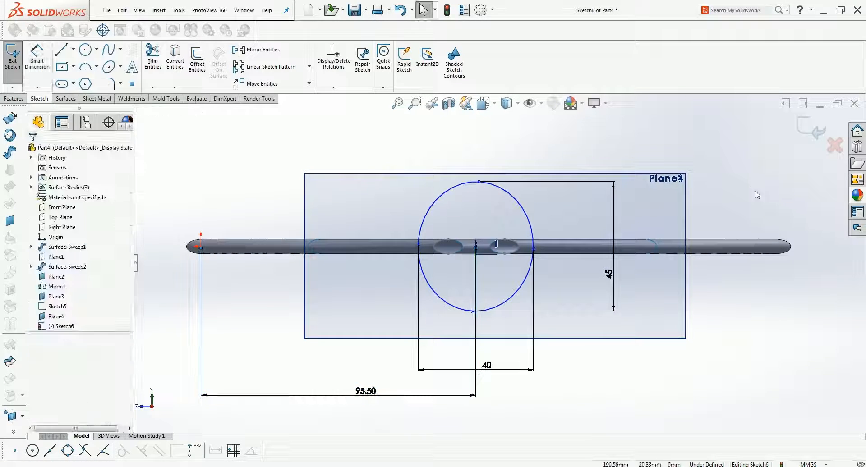
click(814, 131)
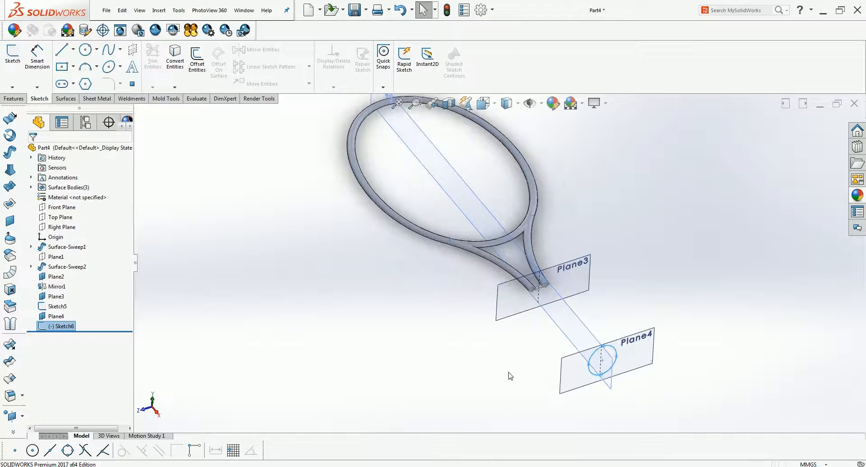
Hide the reference planes Plane3, Plane4 and Plane2
click(520, 304)
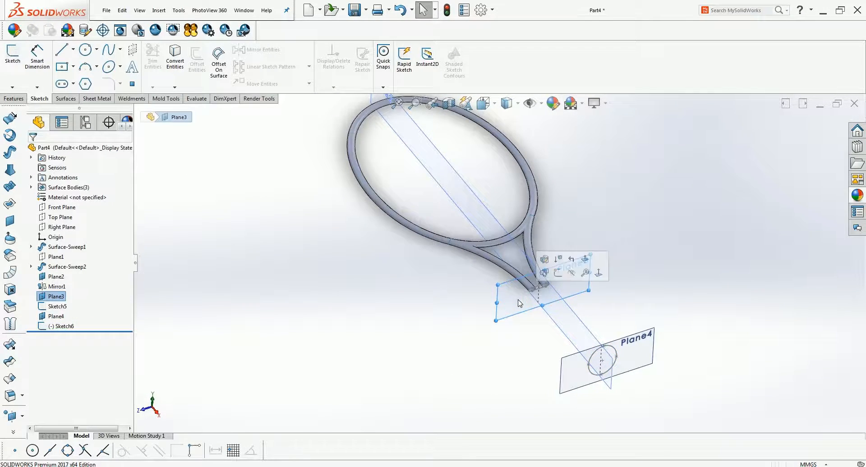
click(572, 260)
click(563, 371)
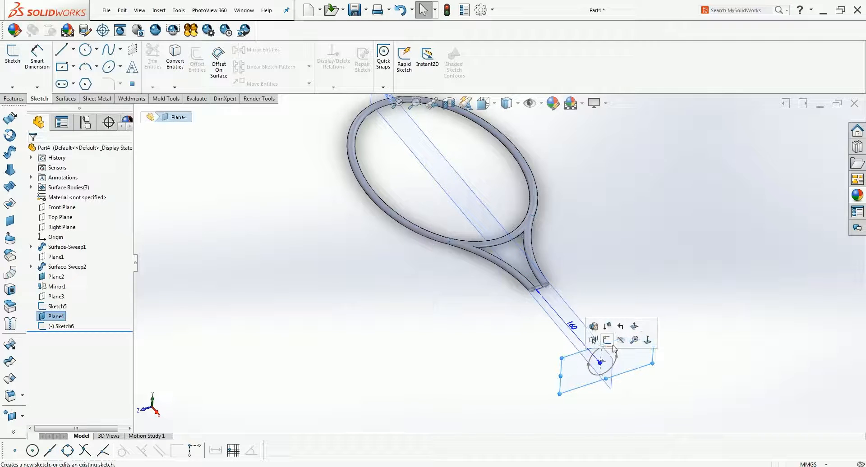
click(615, 327)
click(573, 325)
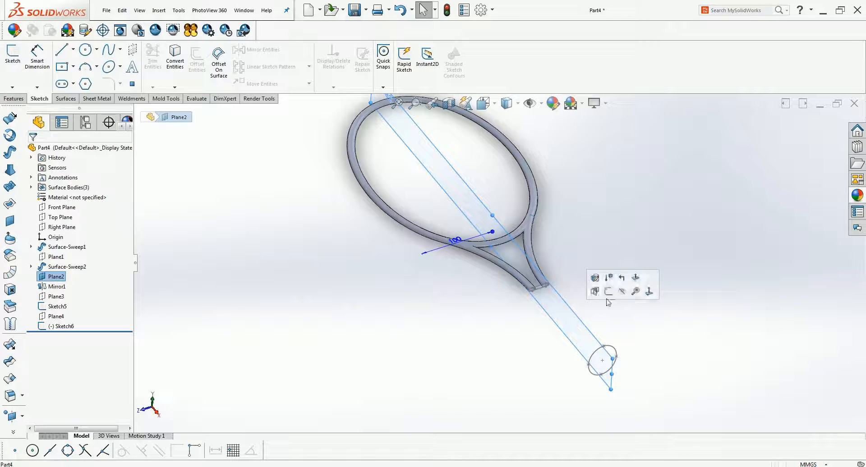
click(624, 281)
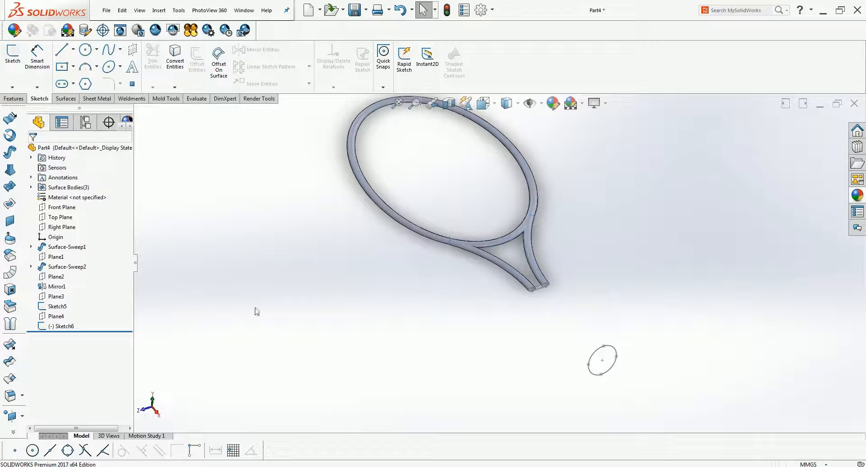
Create a lofted surface from the slot profile at the frame's end to the elliptical handle profile
click(66, 99)
click(86, 58)
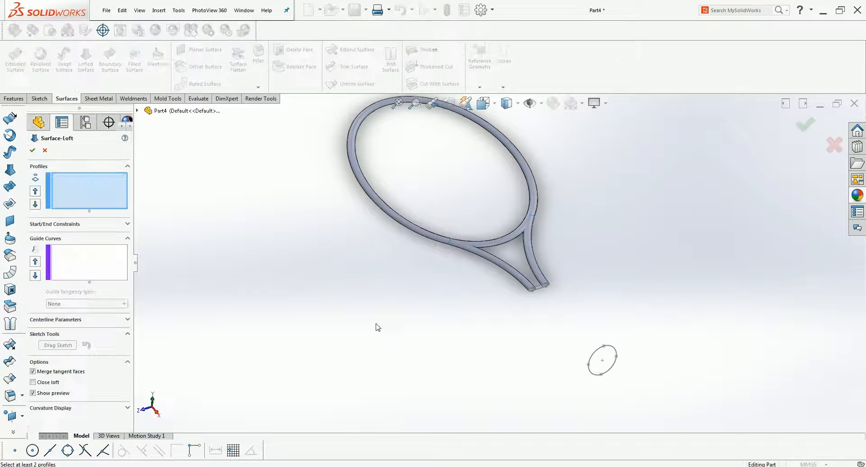
click(540, 288)
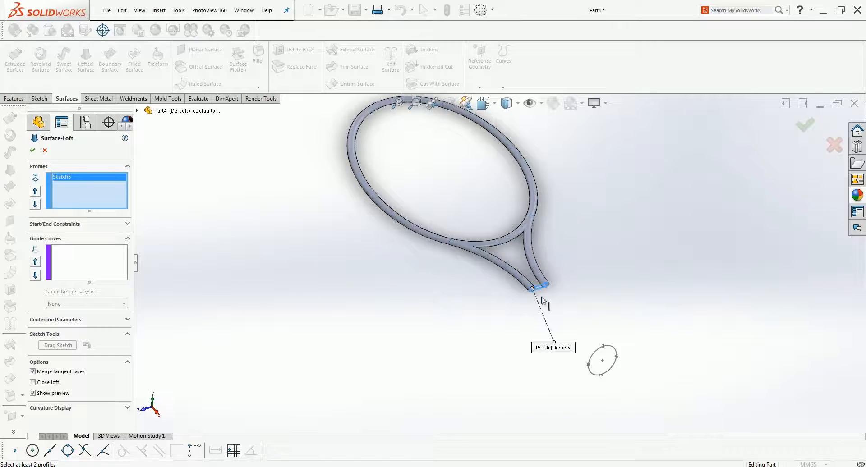
click(594, 356)
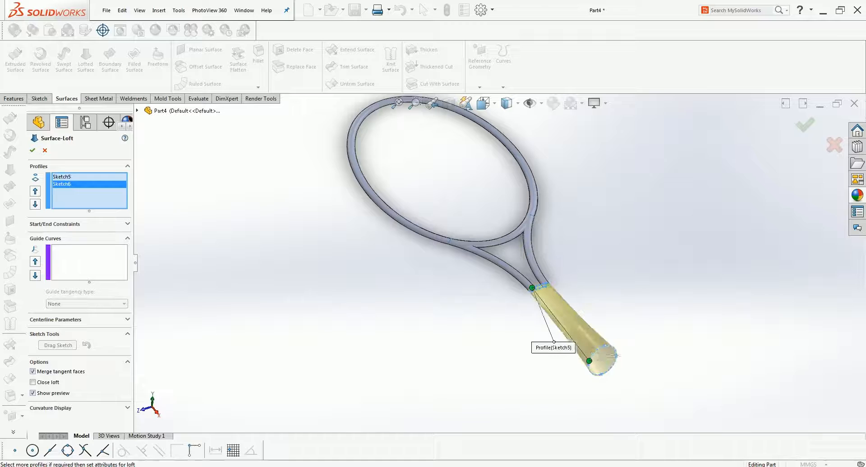
click(32, 150)
middle_drag(379, 329, 545, 386)
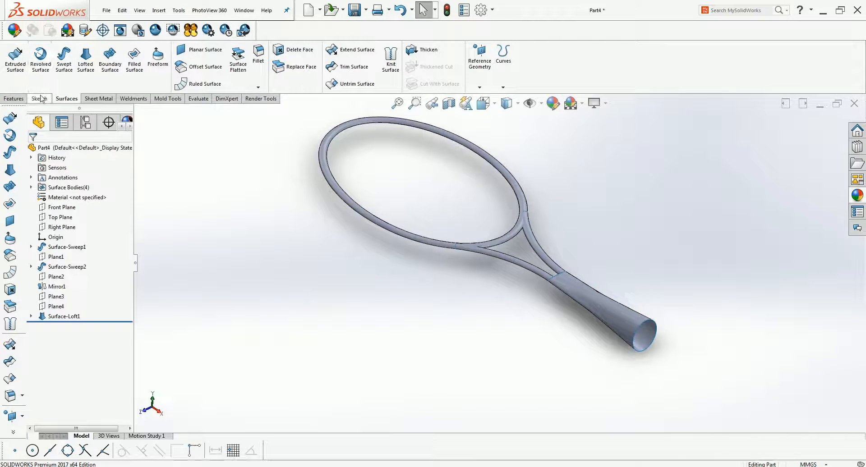
On Plane4, create a sketch by converting the elliptical edge at the lofted surface's open end
click(55, 306)
click(39, 98)
click(13, 52)
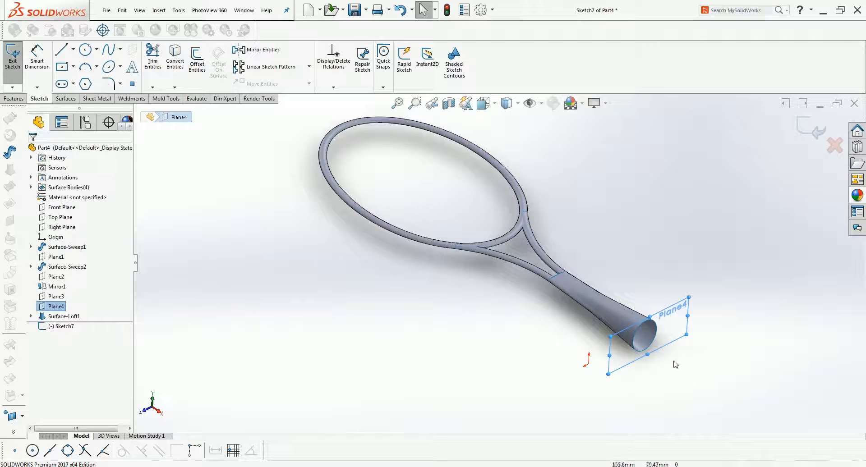
key(space)
click(341, 328)
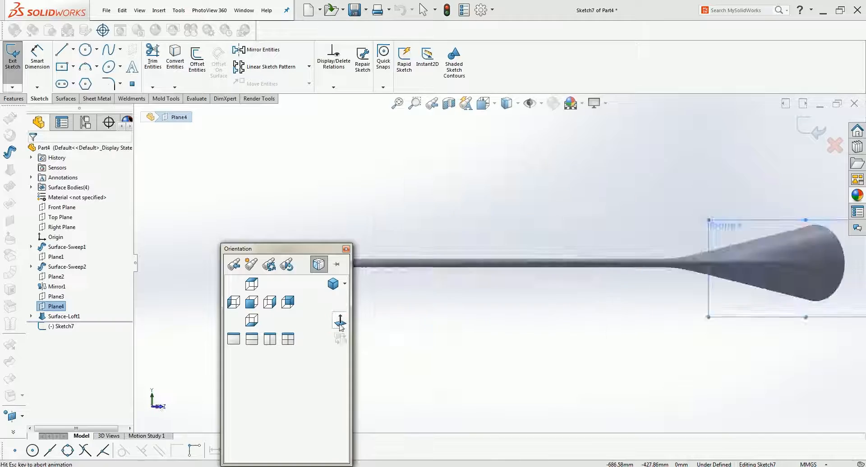
scroll(508, 260, down, 4)
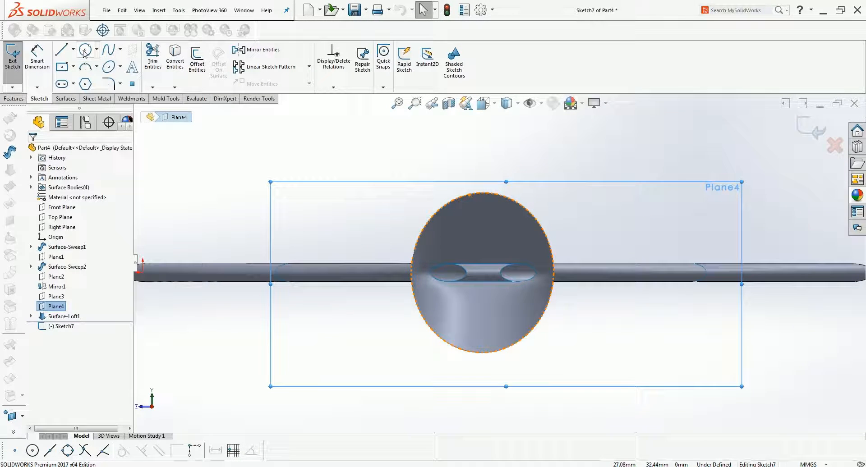
click(175, 55)
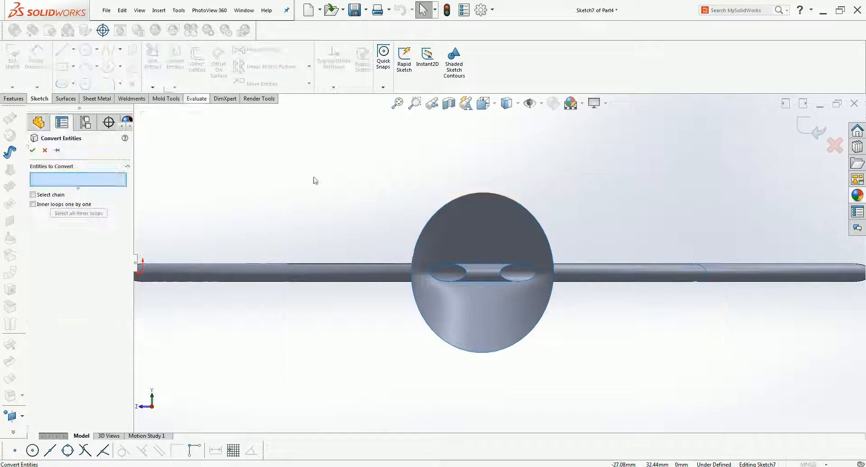
click(470, 194)
click(32, 150)
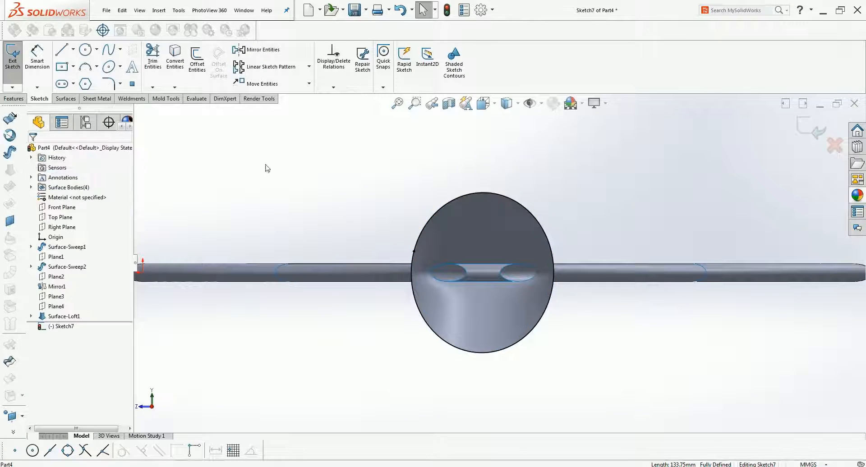
click(810, 130)
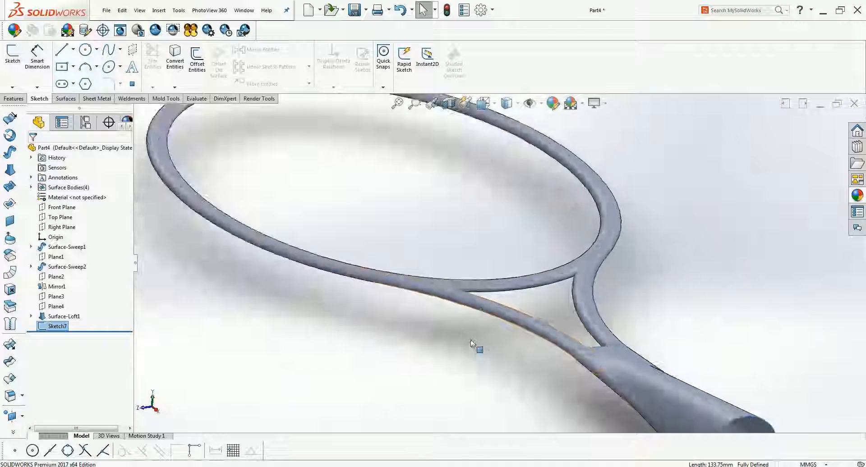
Create a reference plane offset from Plane4 on the side facing away from the racket head
scroll(470, 340, up, 7)
mouse_move(597, 345)
middle_down()
mouse_move(603, 386)
mouse_move(589, 388)
middle_up()
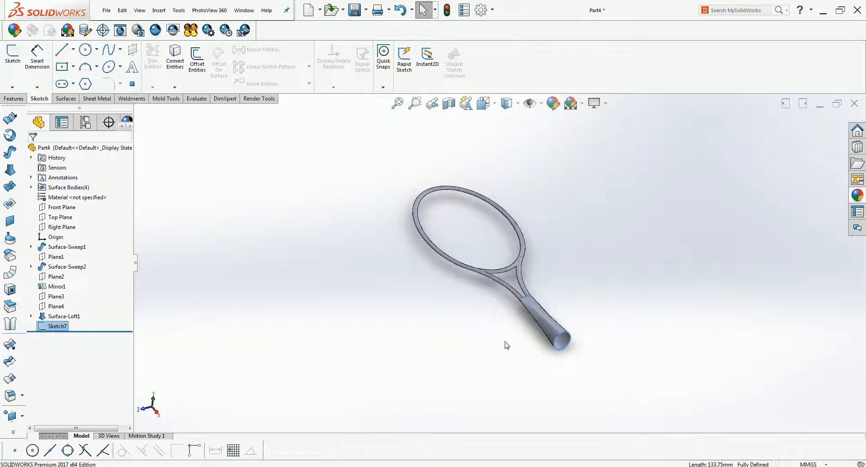
click(471, 330)
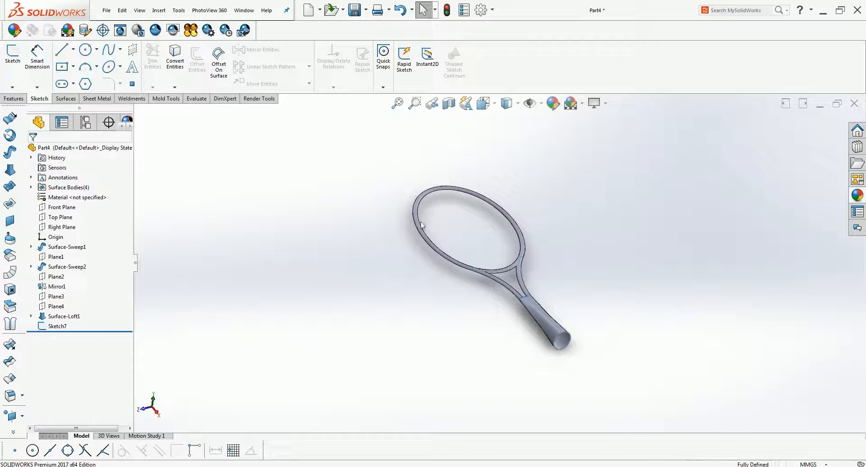
click(20, 99)
click(389, 87)
click(397, 97)
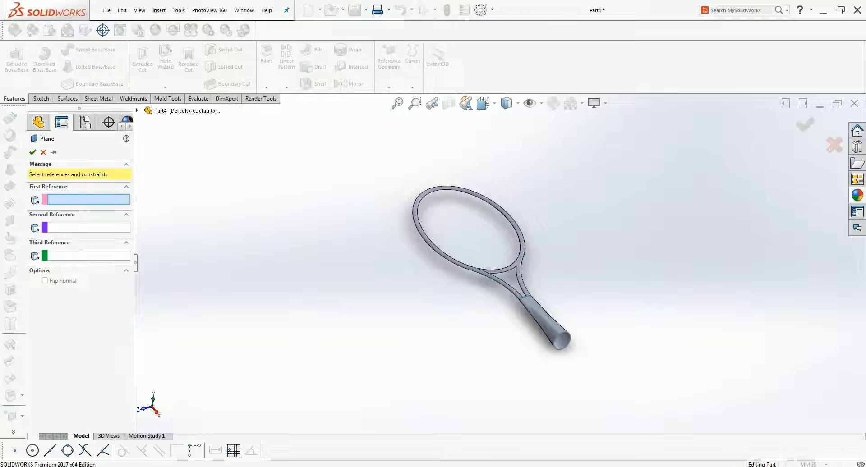
click(160, 111)
click(173, 270)
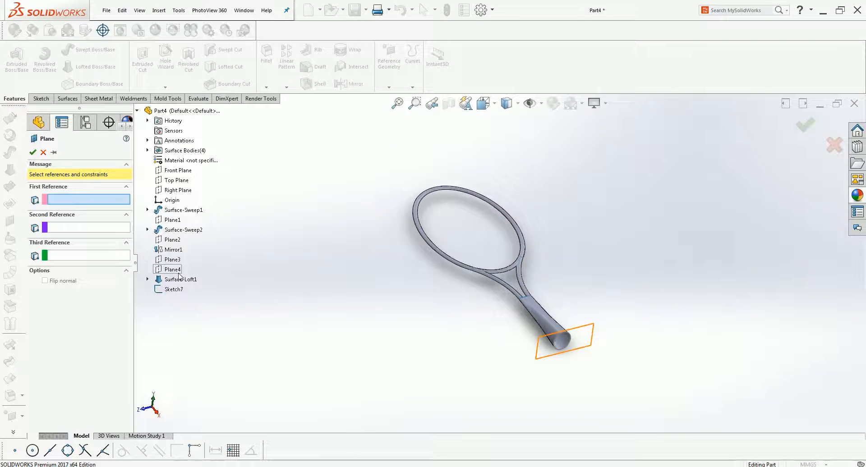
click(173, 270)
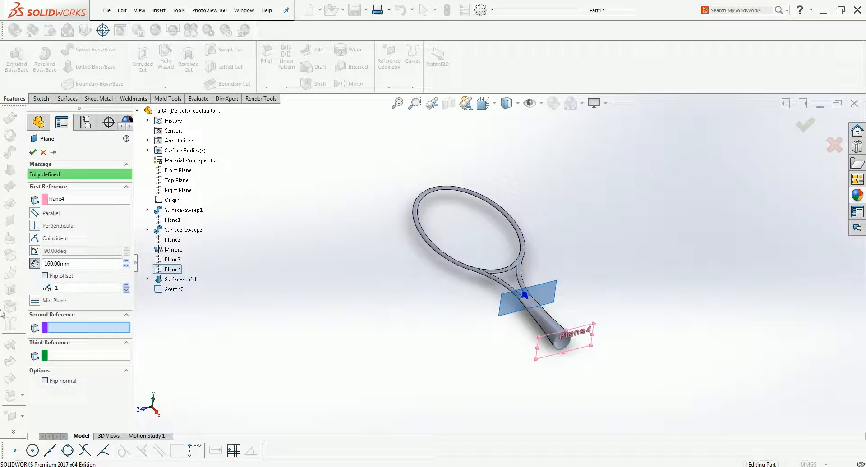
middle_drag(486, 380, 483, 414)
click(32, 153)
On Plane5, create a sketch by converting the handle's elliptical end outline, then finish the sketch
click(41, 98)
click(13, 56)
key(space)
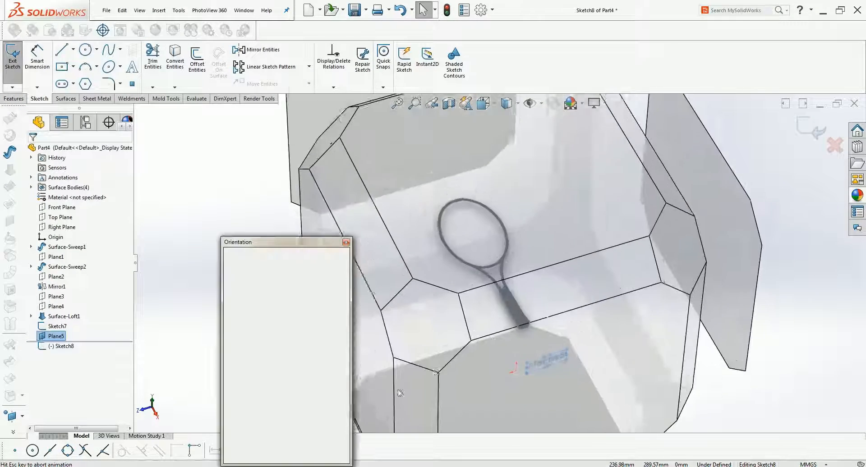
drag(305, 465, 310, 374)
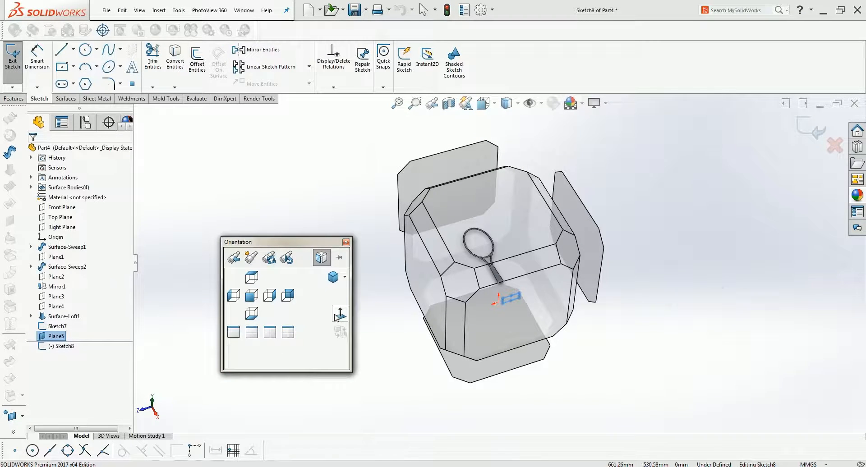
click(339, 314)
key(space)
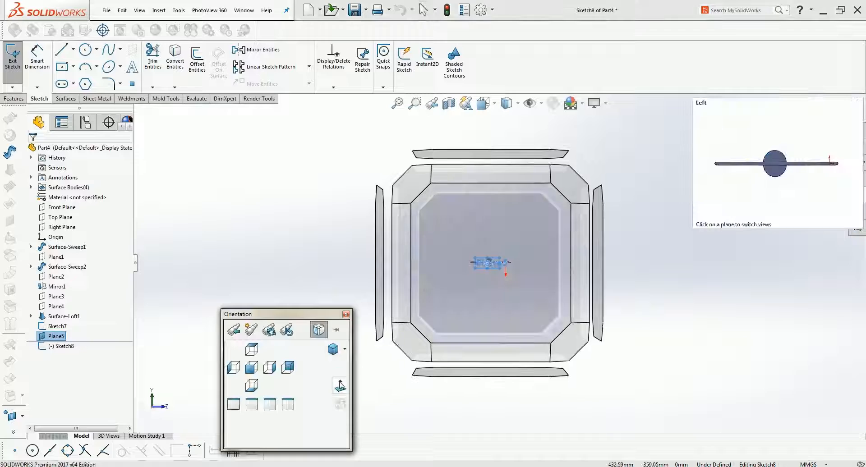
click(341, 385)
scroll(512, 252, down, 3)
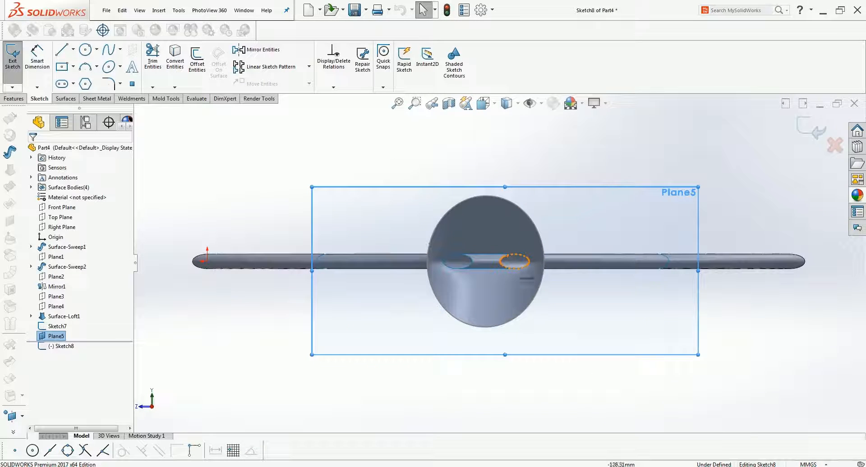
click(174, 54)
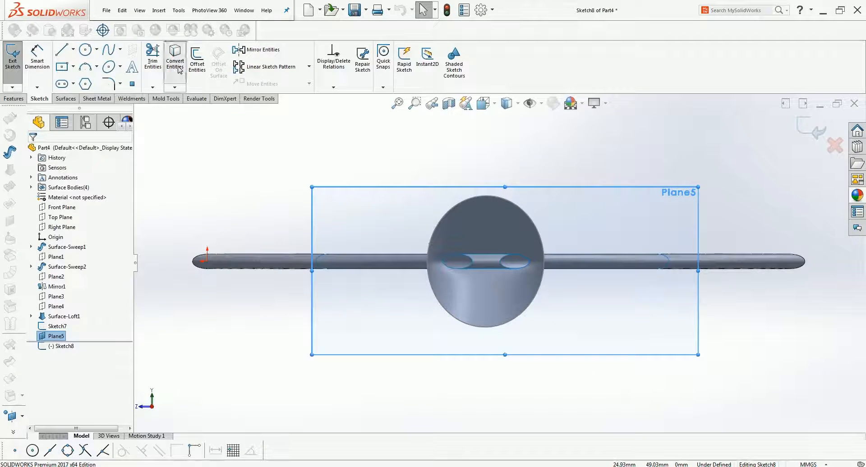
click(444, 216)
click(33, 151)
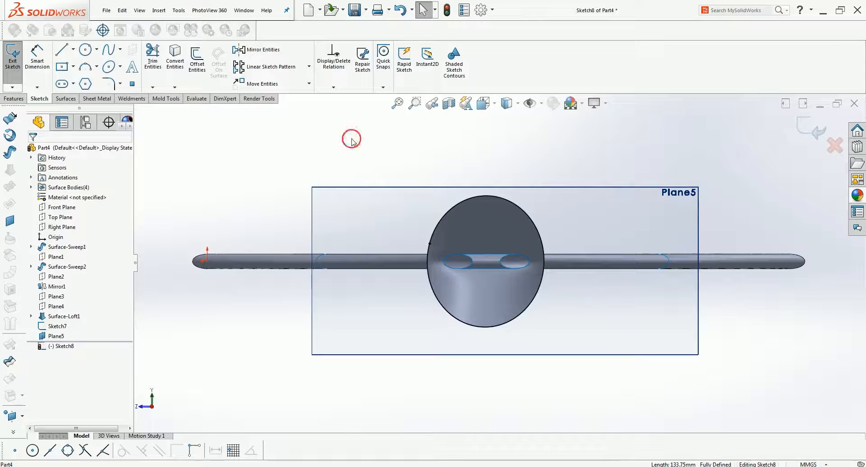
middle_drag(388, 298, 478, 383)
scroll(425, 319, up, 7)
scroll(472, 377, down, 1)
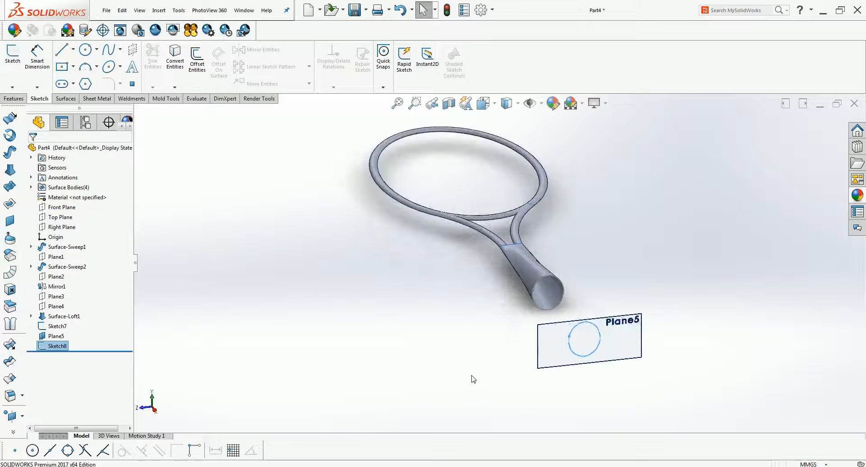
Hide the reference plane Plane5
click(352, 309)
click(549, 353)
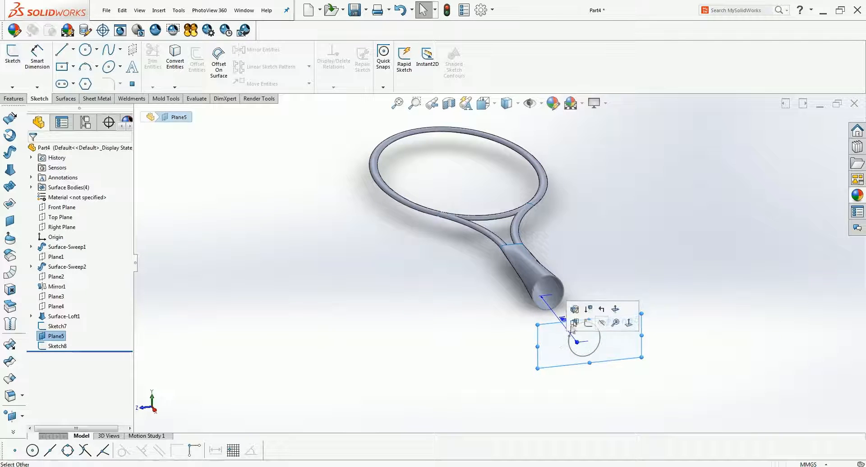
click(320, 270)
Create a lofted surface between the ellipse at the handle's open end and the matching ellipse on Plane5
click(65, 99)
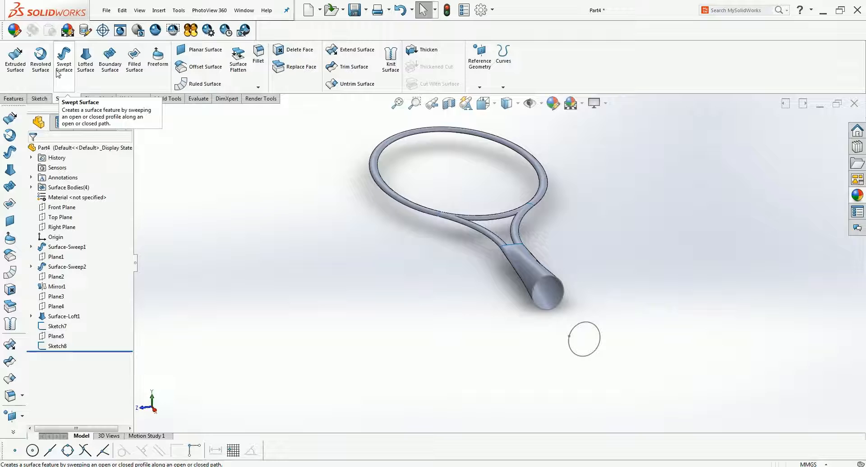
click(85, 57)
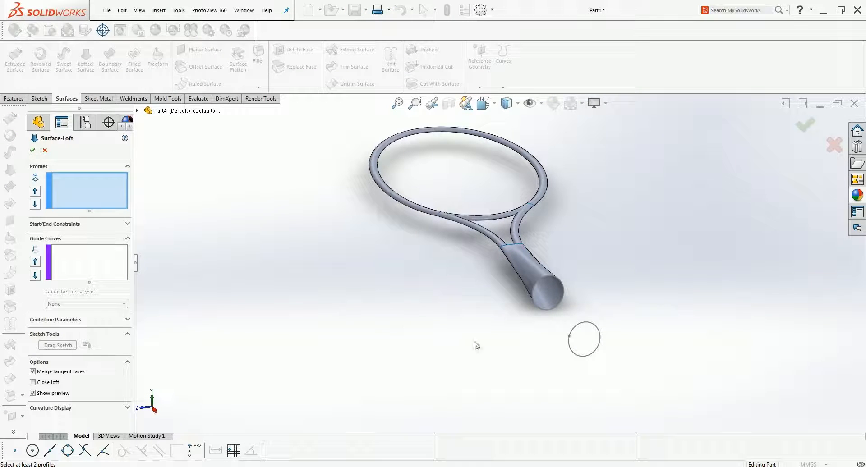
click(545, 312)
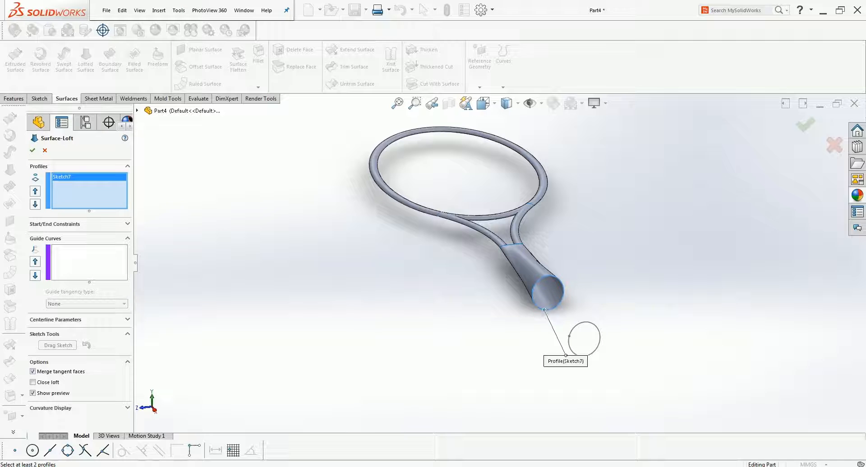
click(570, 348)
click(32, 151)
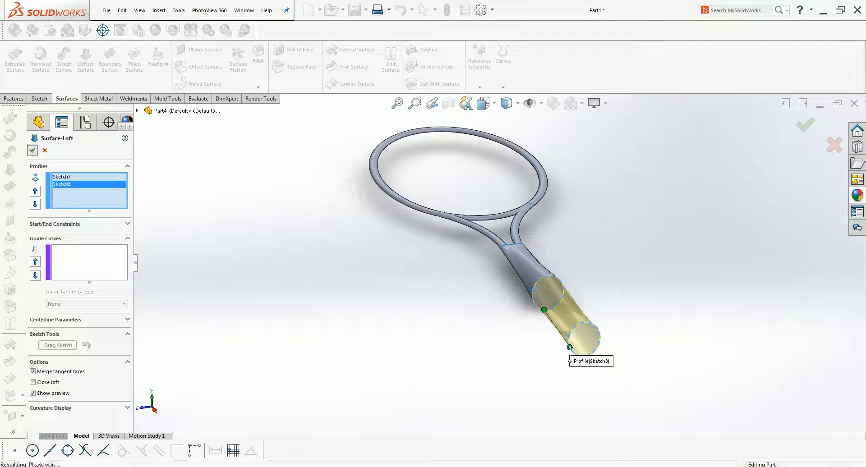
middle_drag(557, 366, 522, 344)
scroll(535, 330, down, 3)
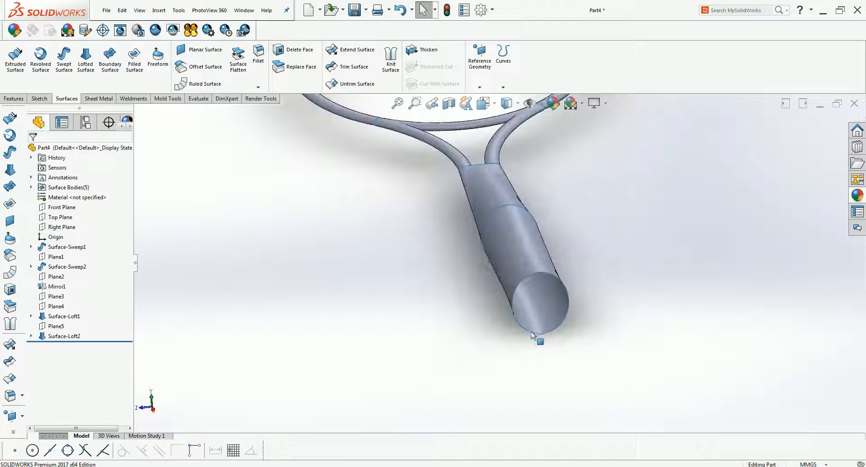
Close the handle's open end with a filled surface bounded by its elliptical edge
click(132, 68)
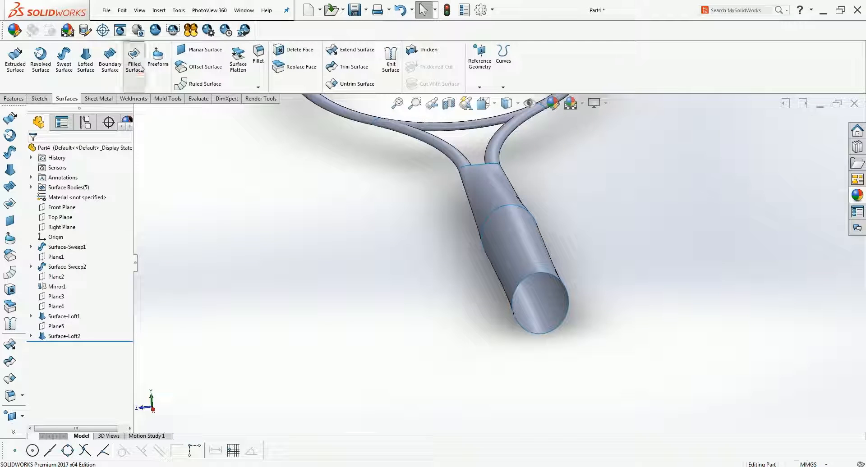
click(528, 286)
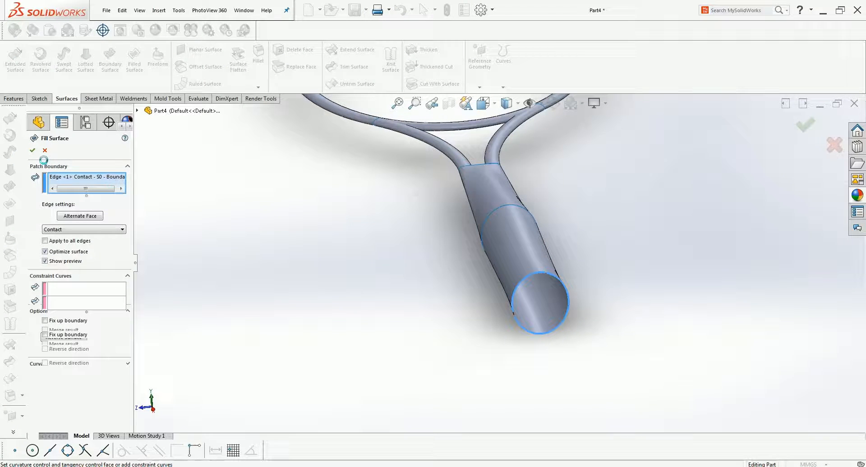
click(34, 151)
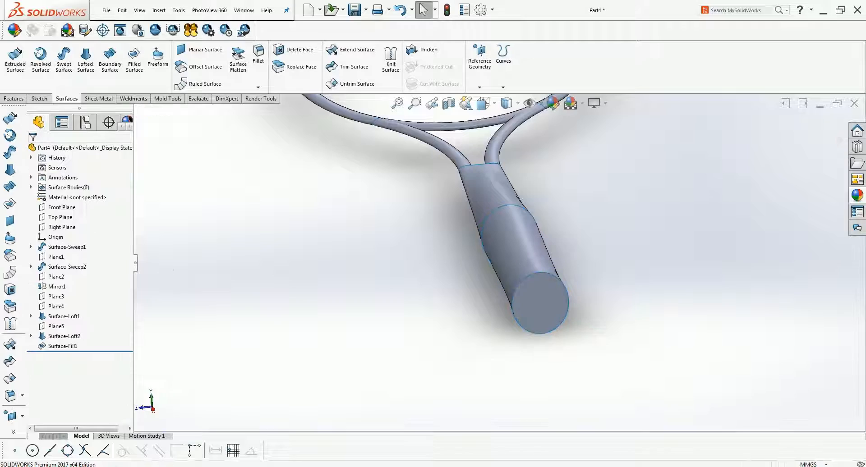
Show the whole racket in the isometric view
scroll(381, 298, up, 5)
middle_drag(358, 246, 505, 327)
key(space)
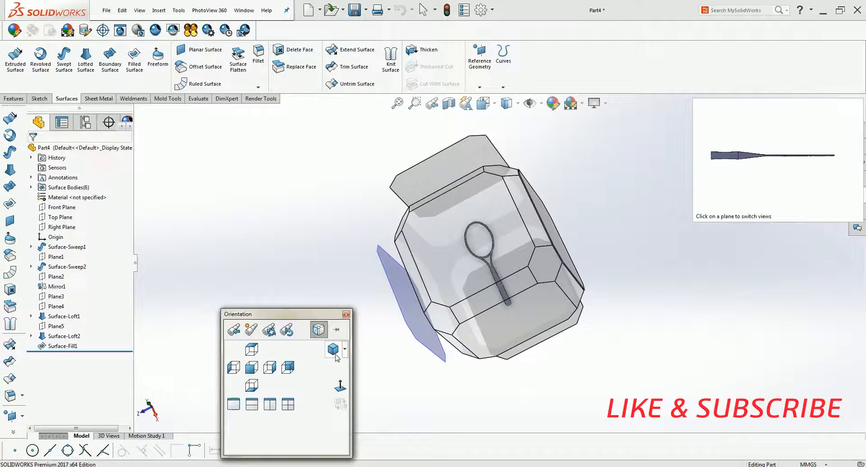
click(334, 352)
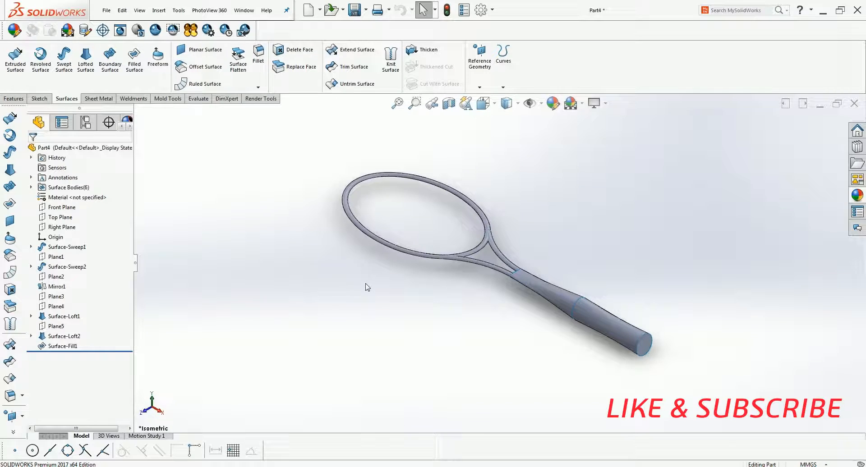